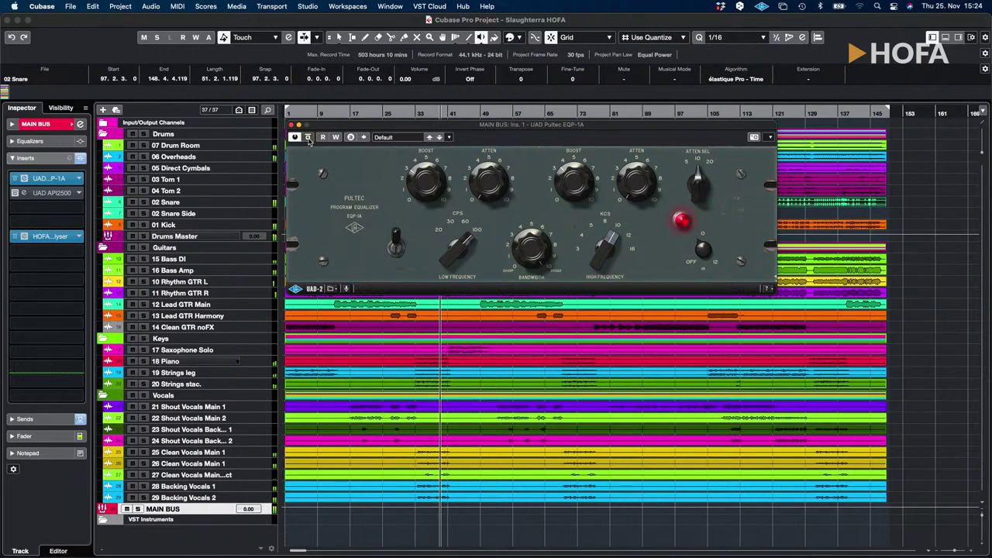
Compare the mix with and without the main bus Pultec EQP-1A by toggling its bypass, and close the plug-in.
click(308, 139)
click(309, 138)
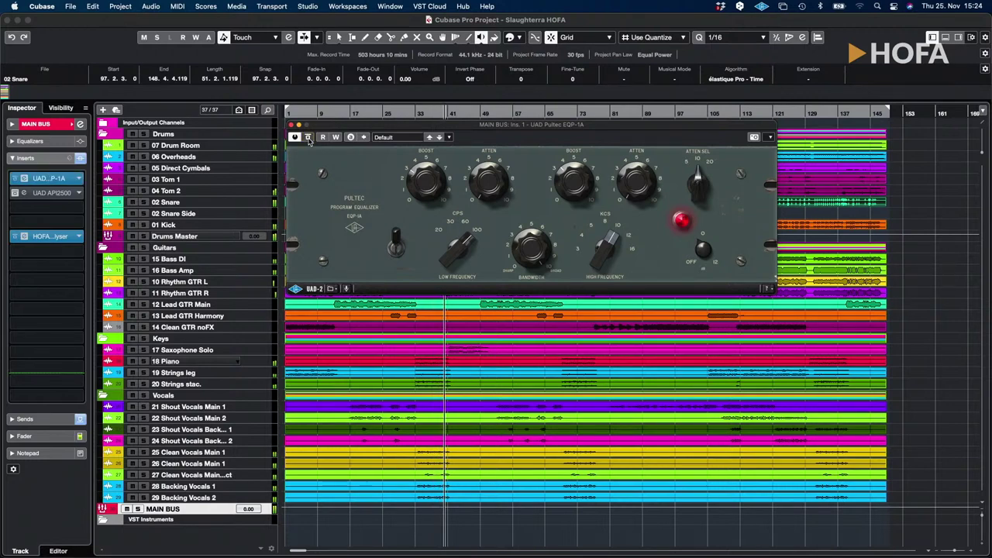
click(292, 124)
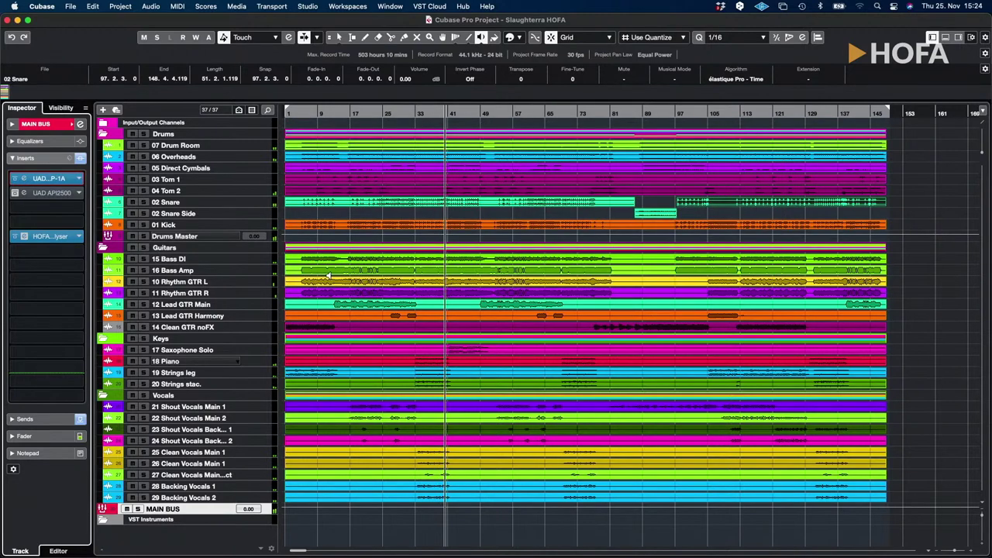
Move the playback position to about bar 33, activate the UAD API 2500 on the MAIN BUS and open its settings.
click(243, 266)
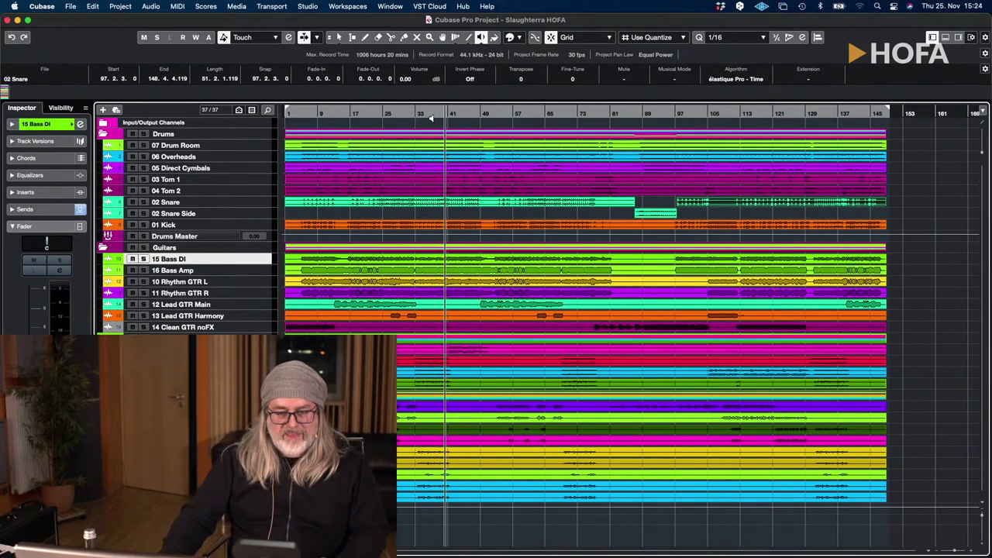
click(419, 116)
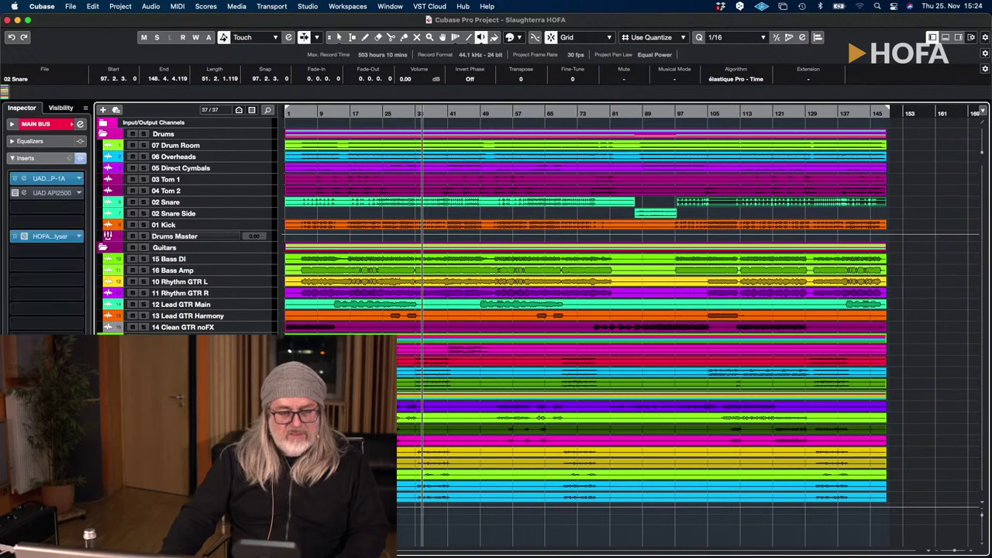
click(19, 194)
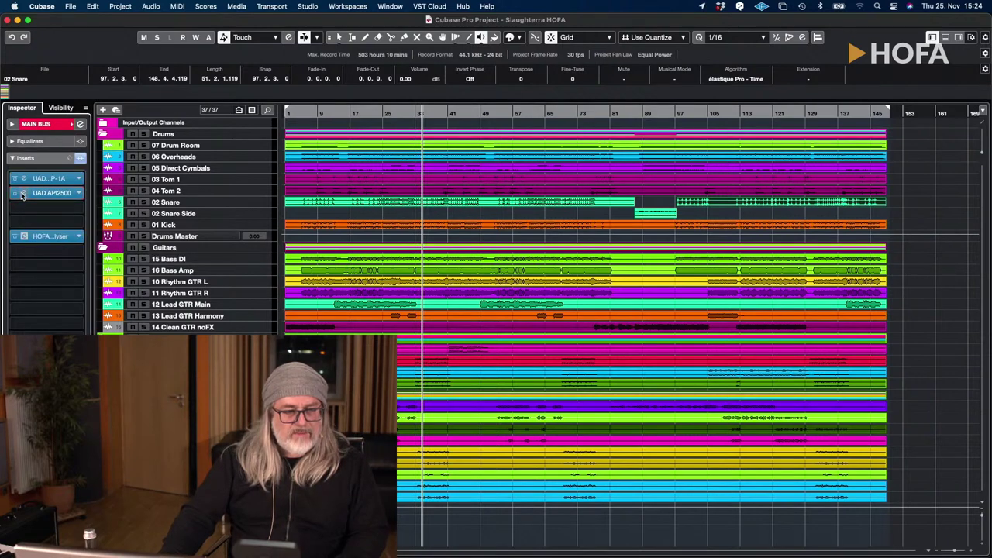
click(23, 194)
drag(421, 97, 440, 145)
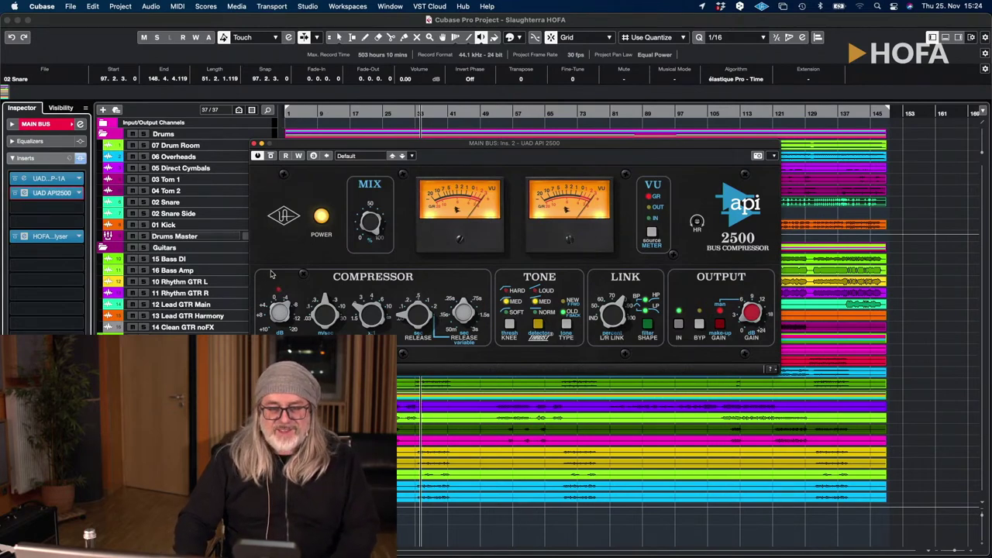
Play the song while toggling the API 2500 bypass to compare its effect, and close the plug-in.
key(space)
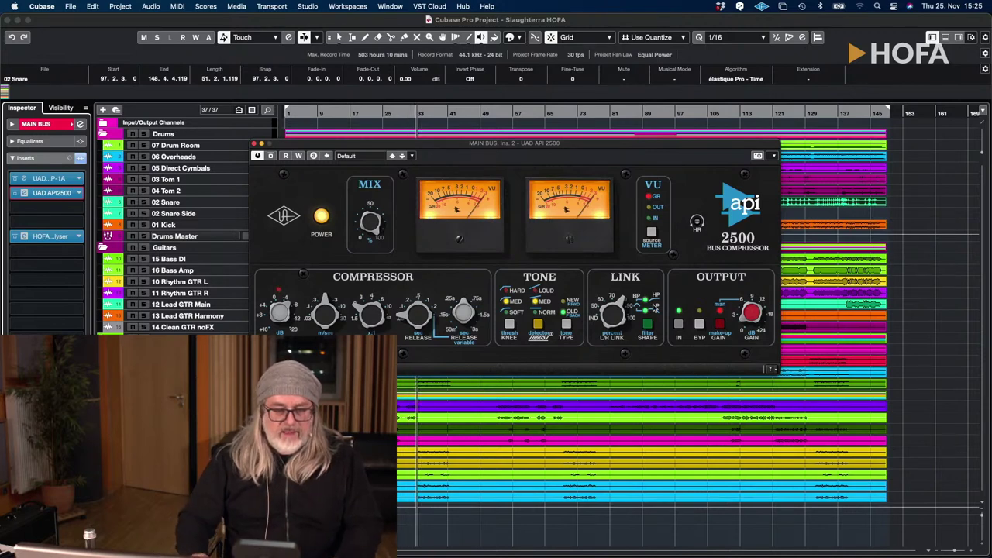
click(270, 156)
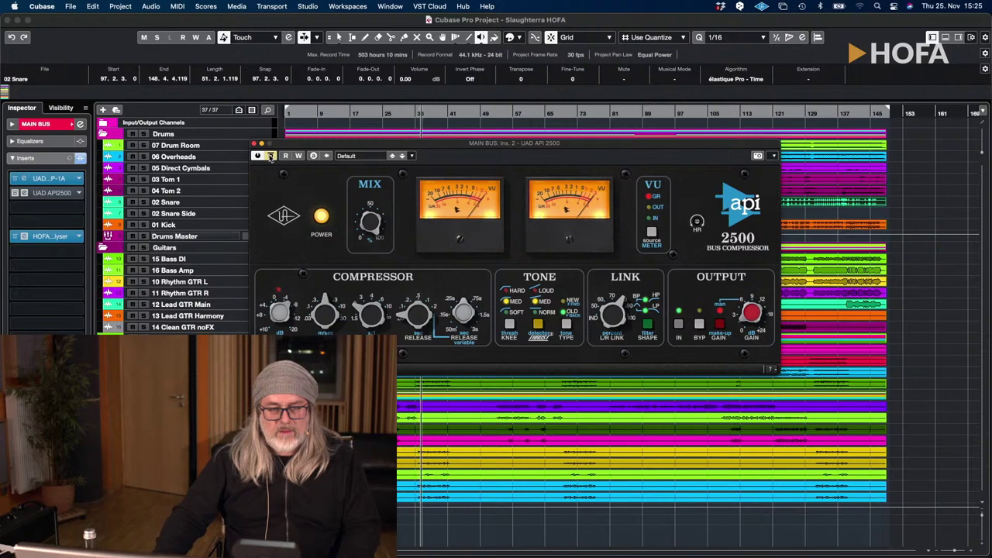
click(269, 156)
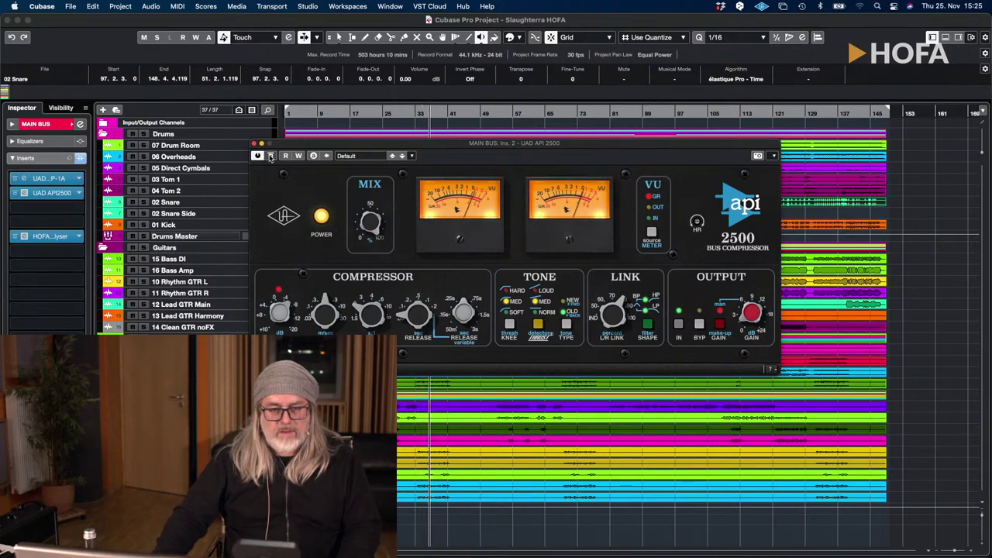
click(270, 156)
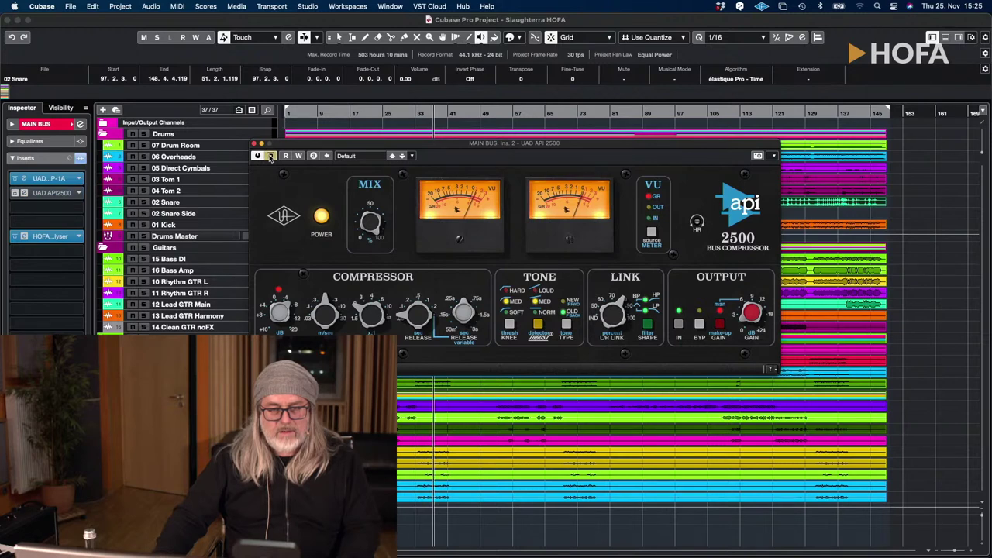
click(270, 156)
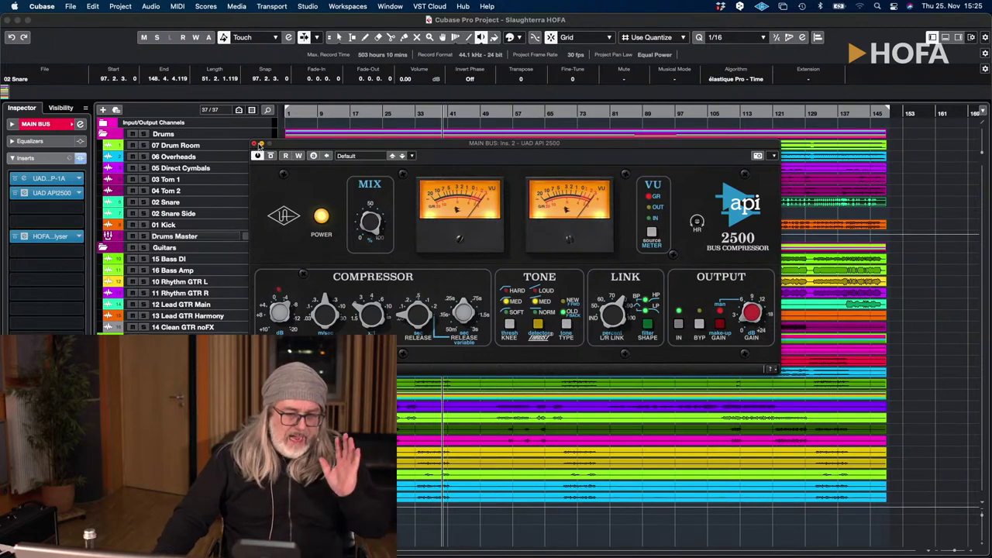
click(256, 145)
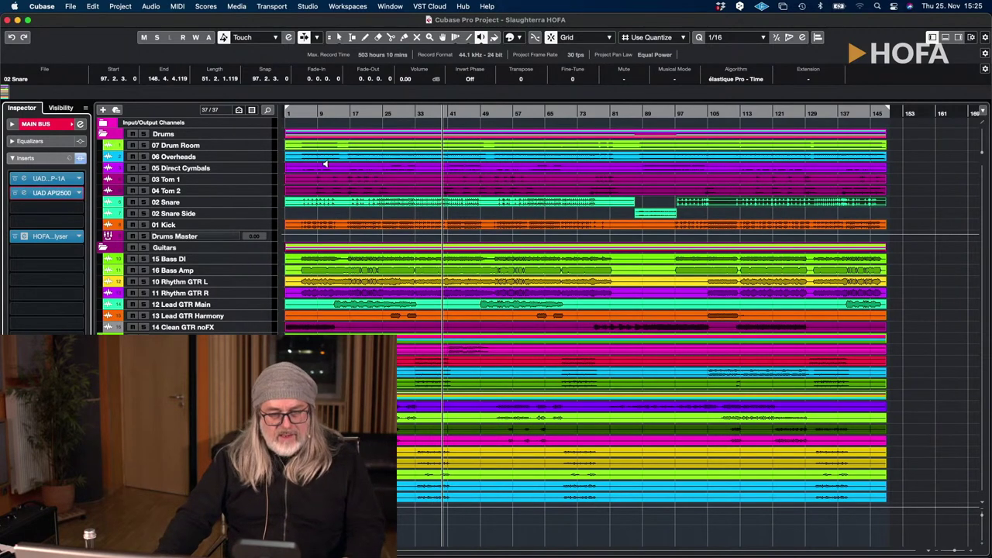
Play the song from about bar 5 and solo the Drums Master group to hear the drums alone.
click(305, 110)
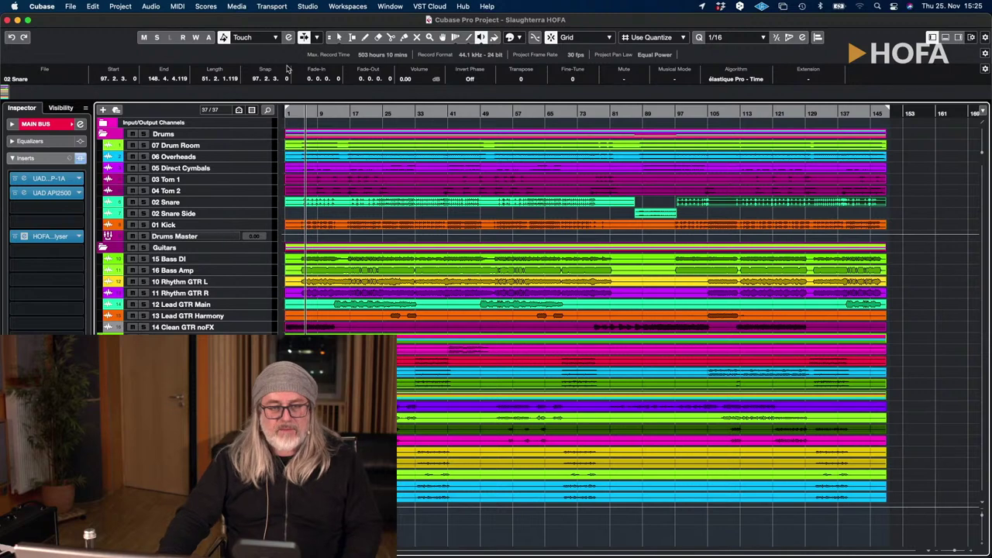
drag(303, 114, 304, 179)
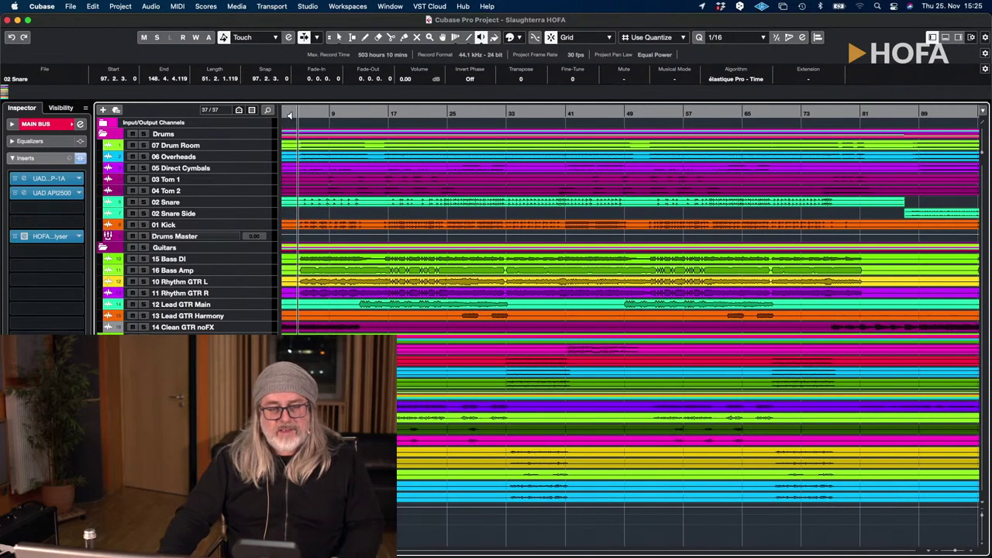
key(space)
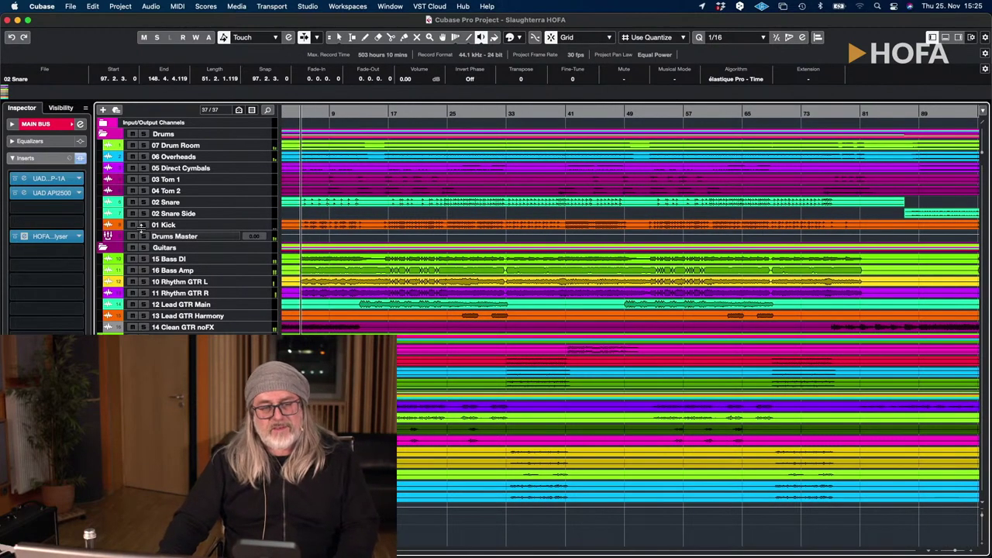
click(144, 235)
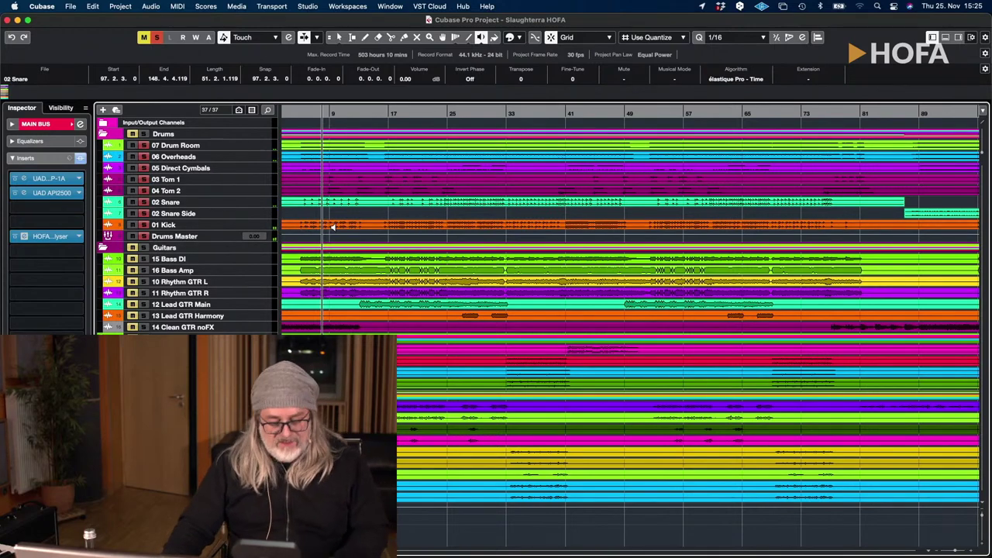
Increase the track heights in the arrangement and clear all active solos and mutes.
scroll(332, 226, down, 5)
scroll(356, 233, up, 5)
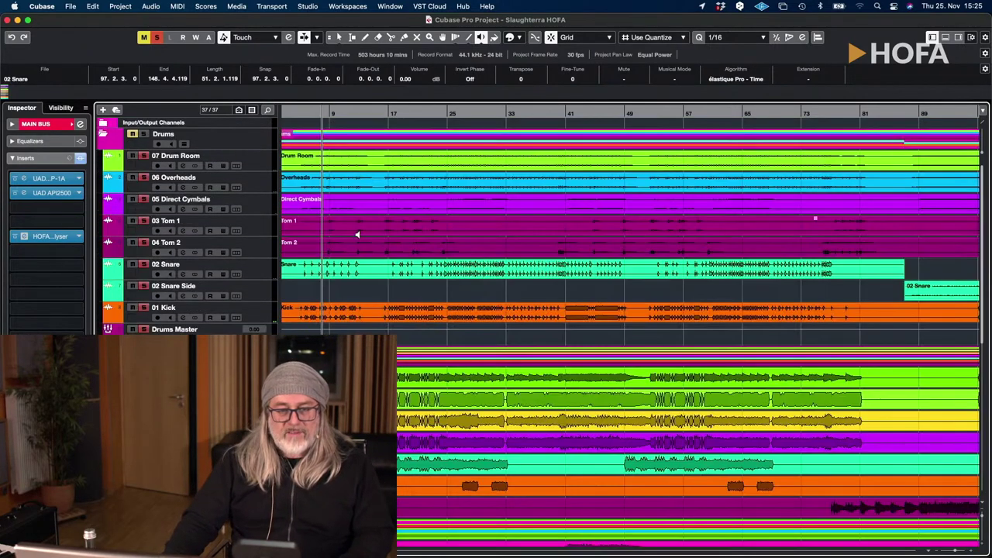
click(150, 37)
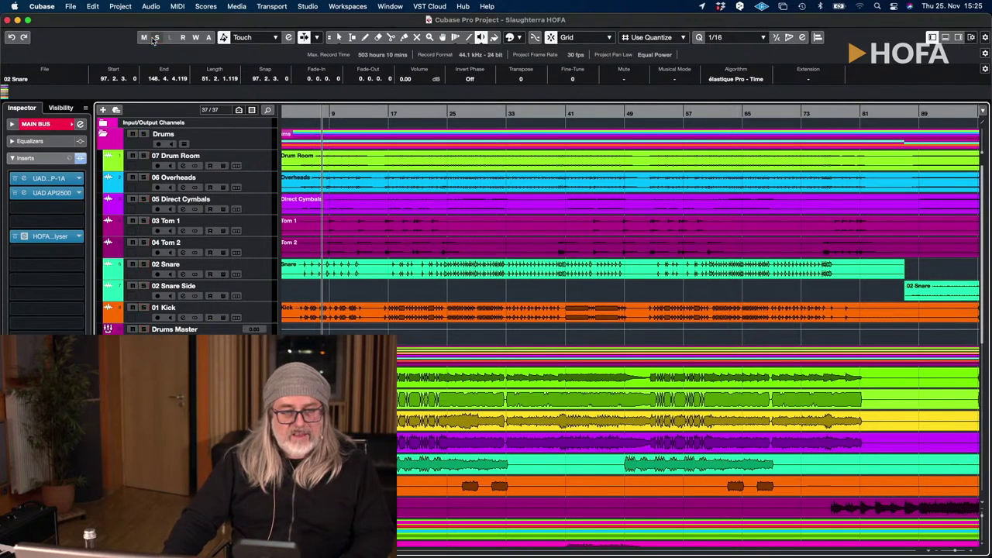
Collapse the Guitars, Keys and Vocals folders and mute all three.
scroll(689, 449, down, 3)
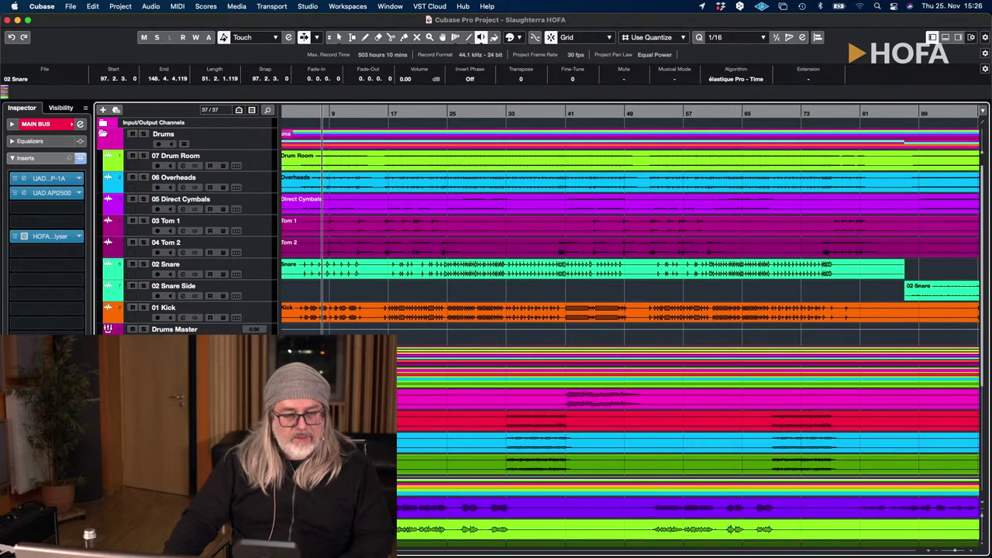
click(126, 395)
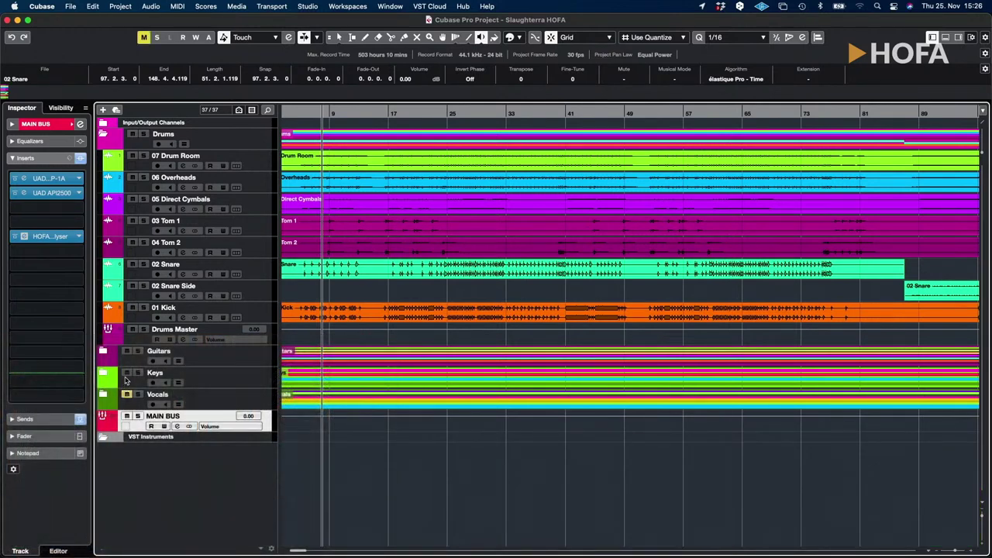
click(126, 380)
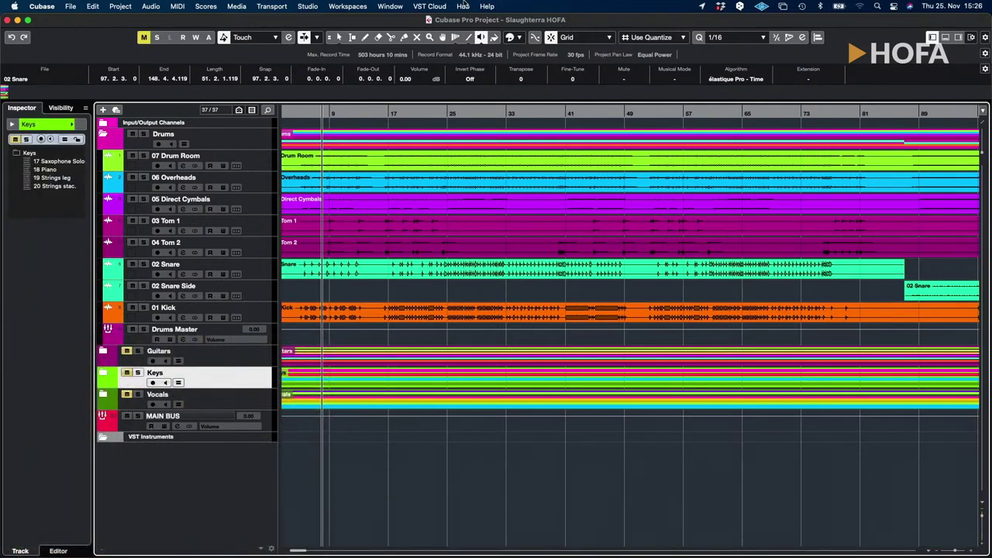
Audition the 03 Tom 1 and 04 Tom 2 tracks in solo, and unsolo both.
key(space)
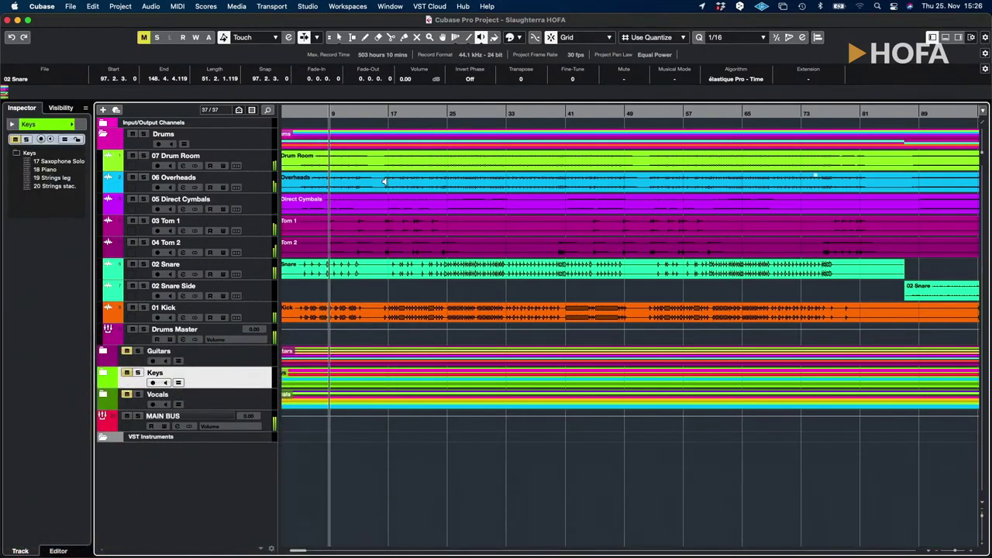
click(143, 221)
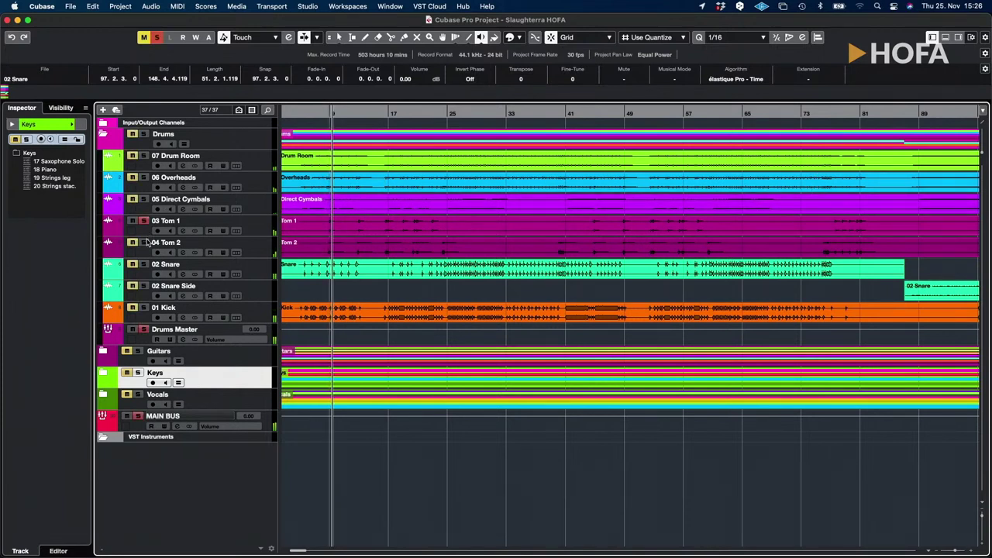
key(space)
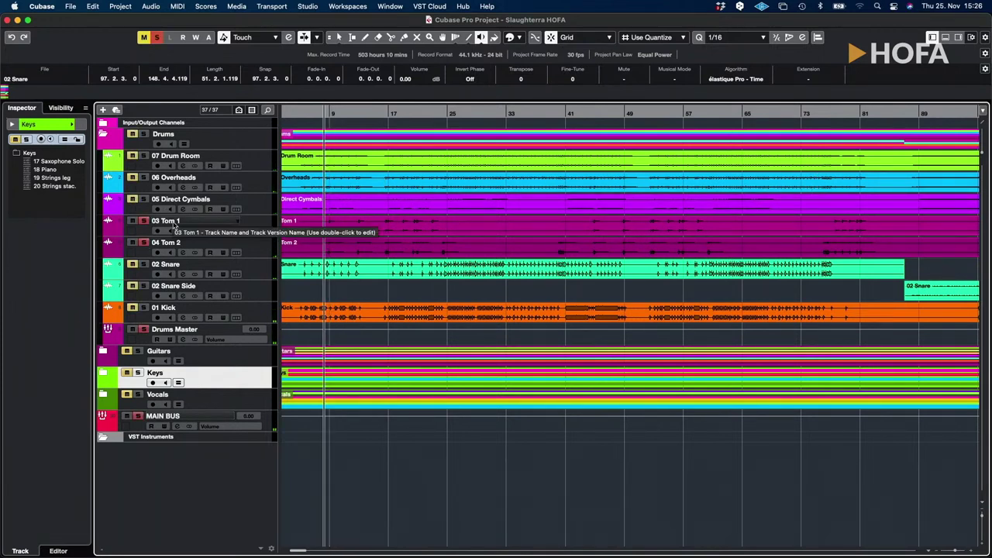
key(space)
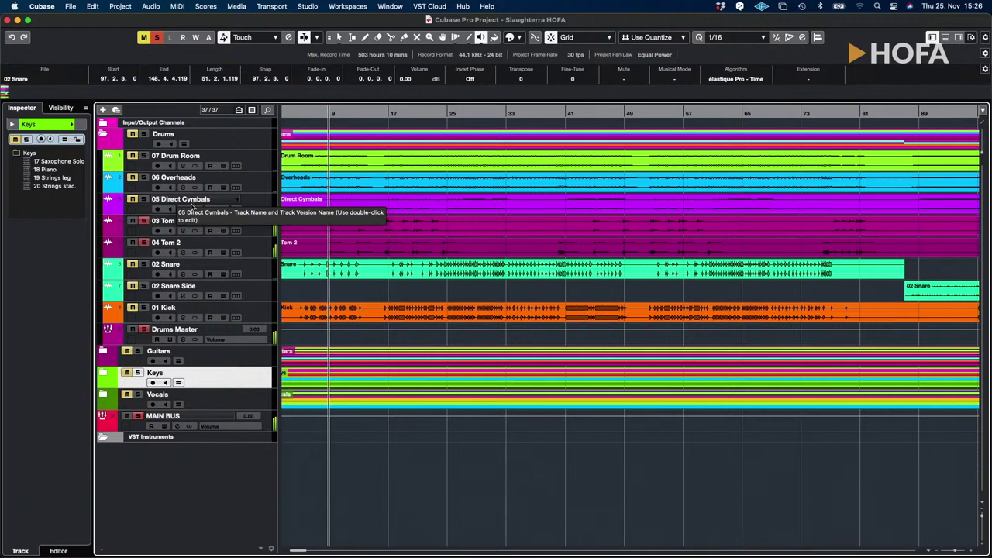
click(144, 221)
click(144, 243)
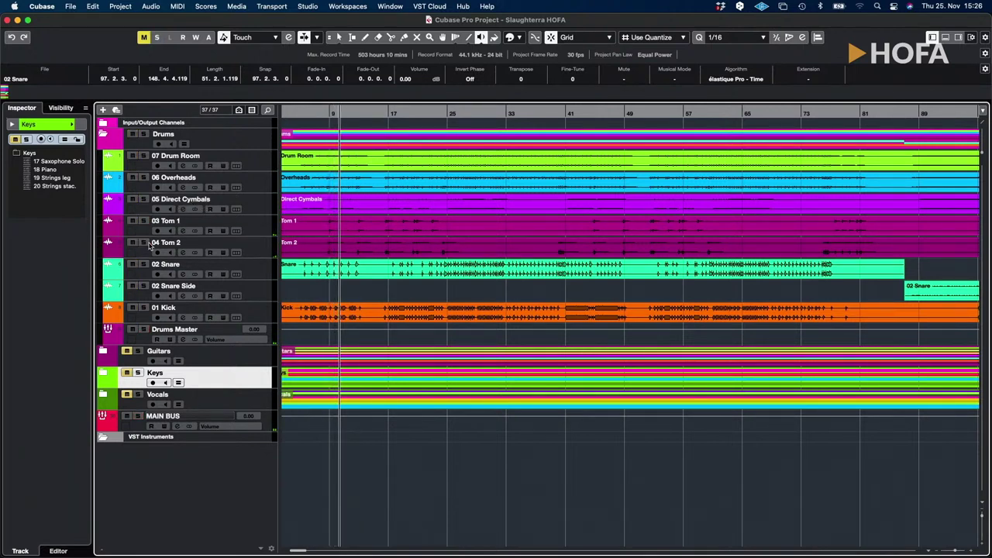
Audition the 02 Snare track in solo from about bar 5, and unsolo it.
click(143, 265)
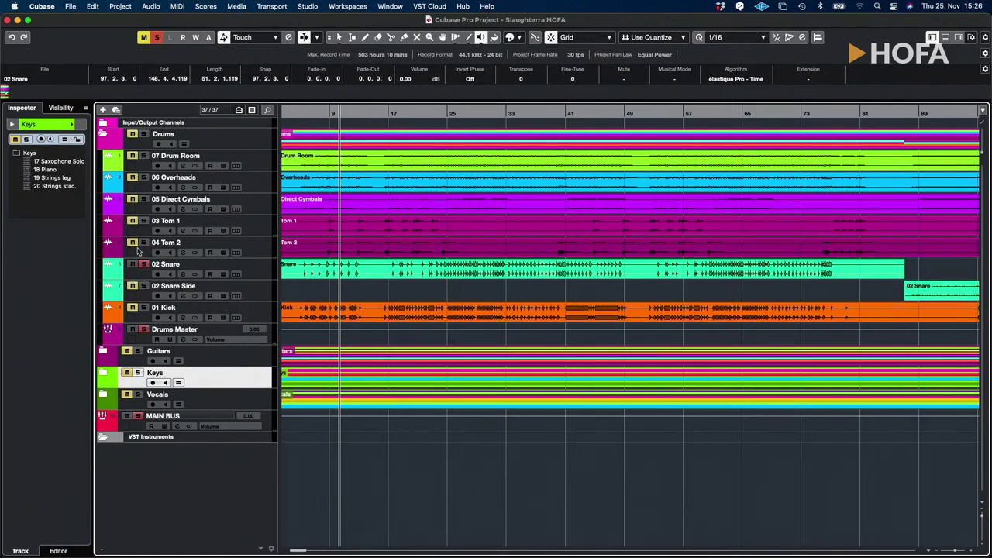
key(KP_Subtract)
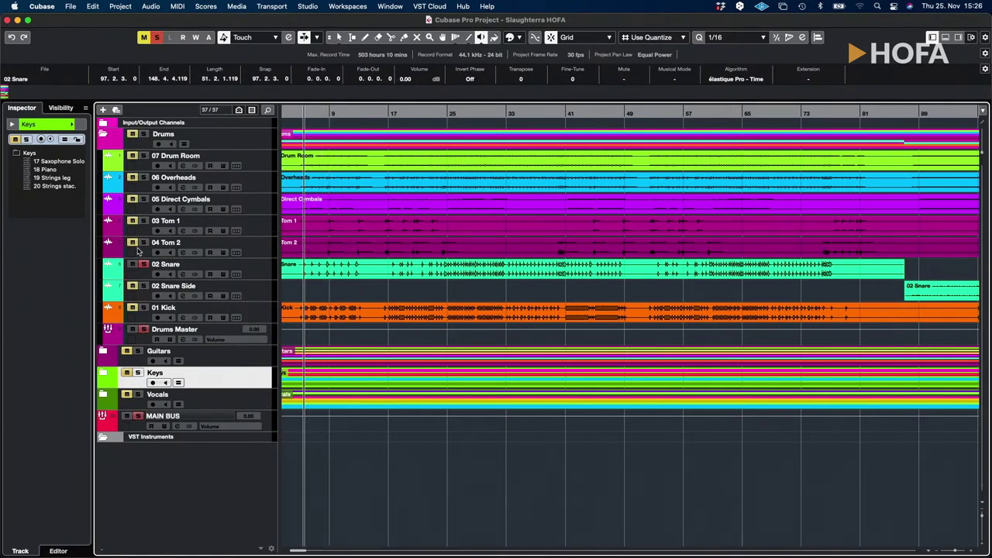
key(space)
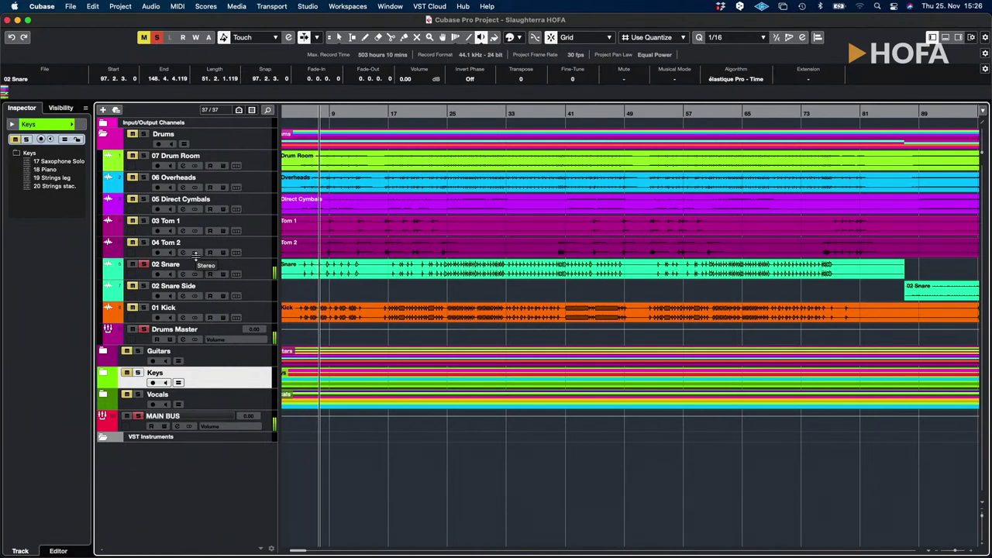
click(143, 264)
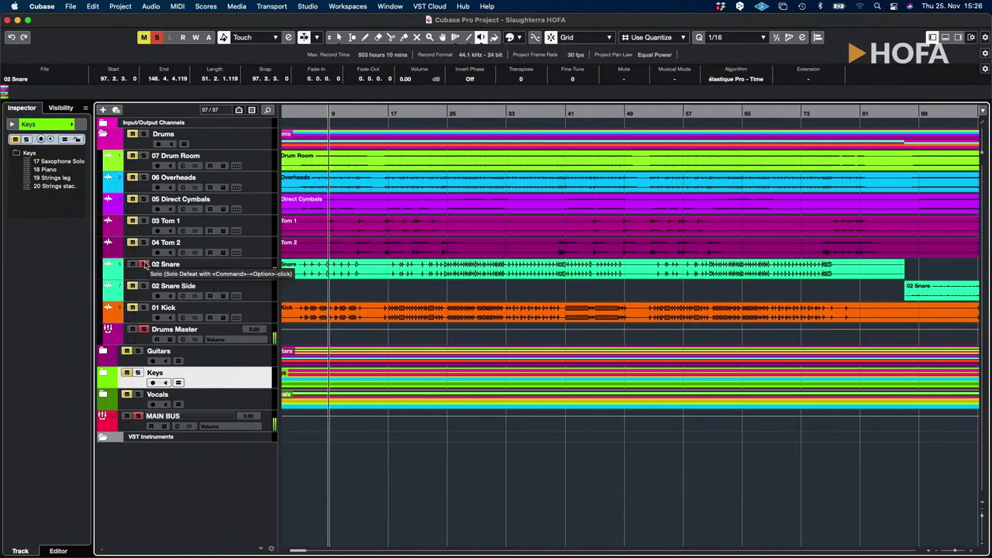
Duplicate the 02 Snare track and place the copy directly above the original.
click(259, 246)
click(260, 264)
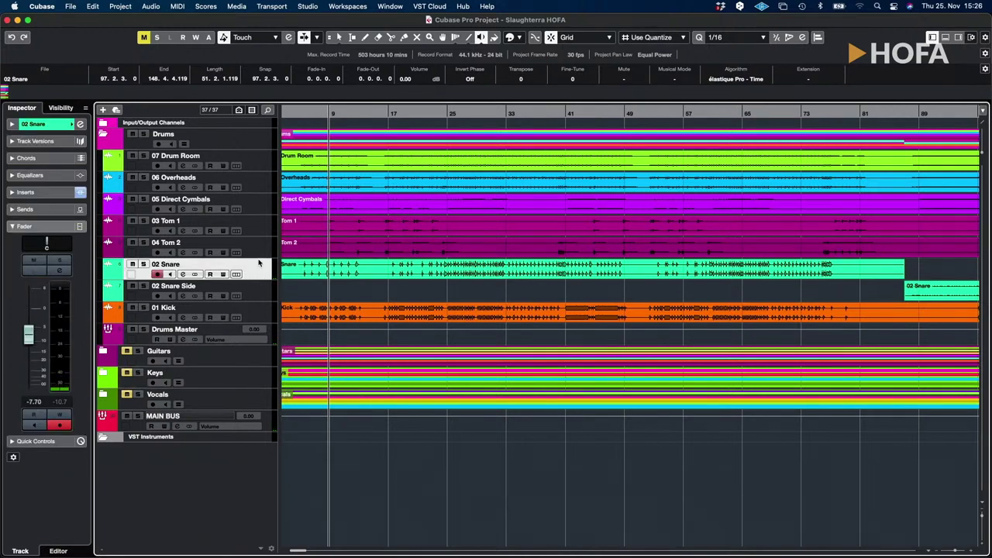
key(g)
key(g)
key(g)
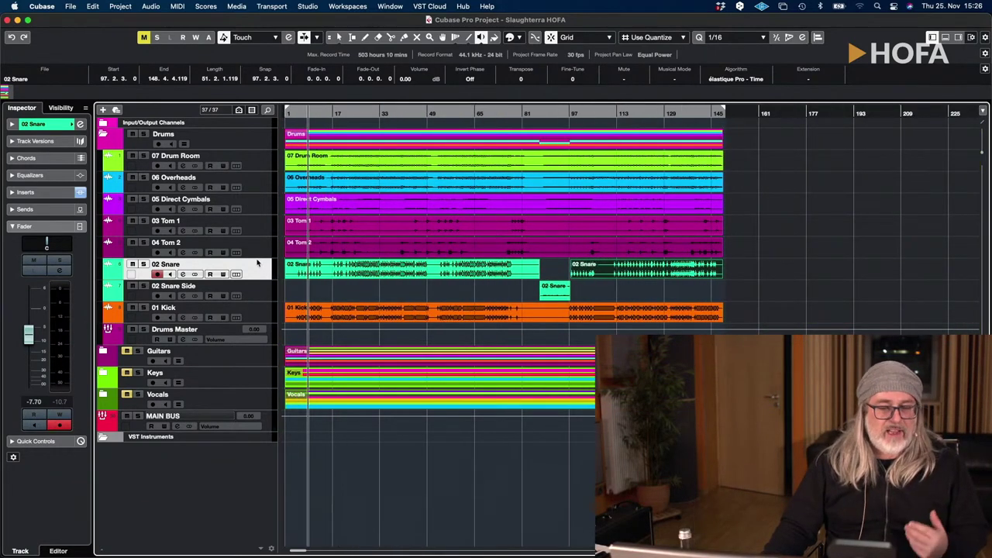
right_click(255, 272)
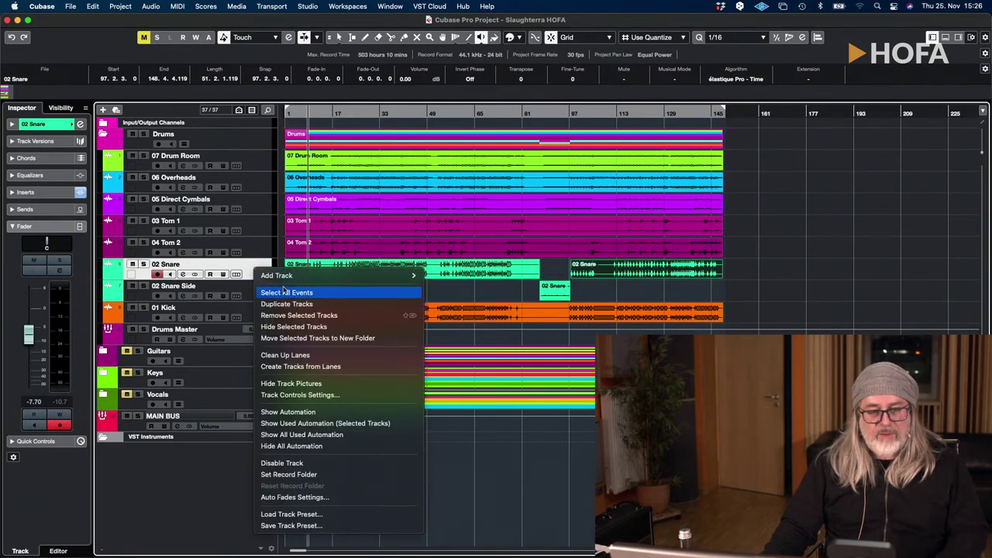
click(284, 304)
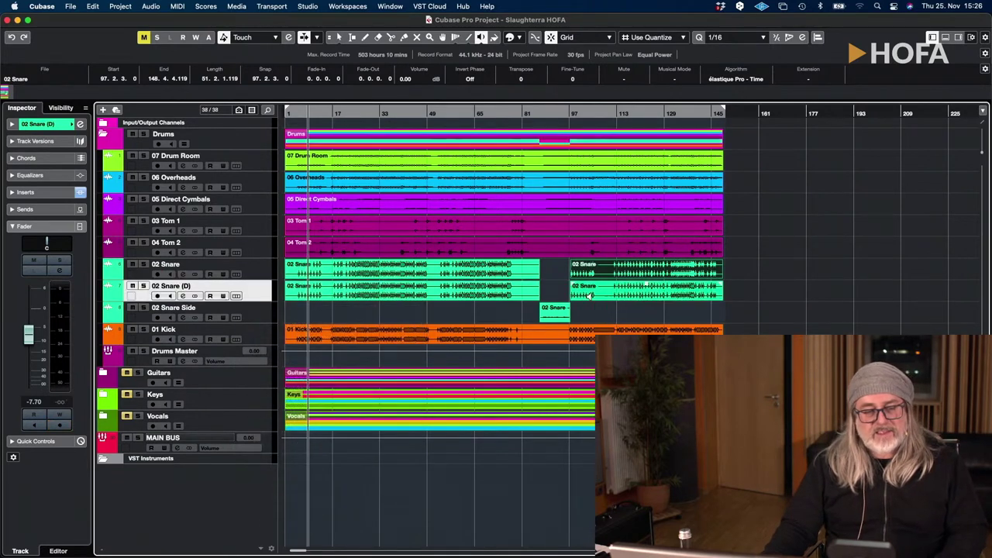
drag(258, 276, 261, 271)
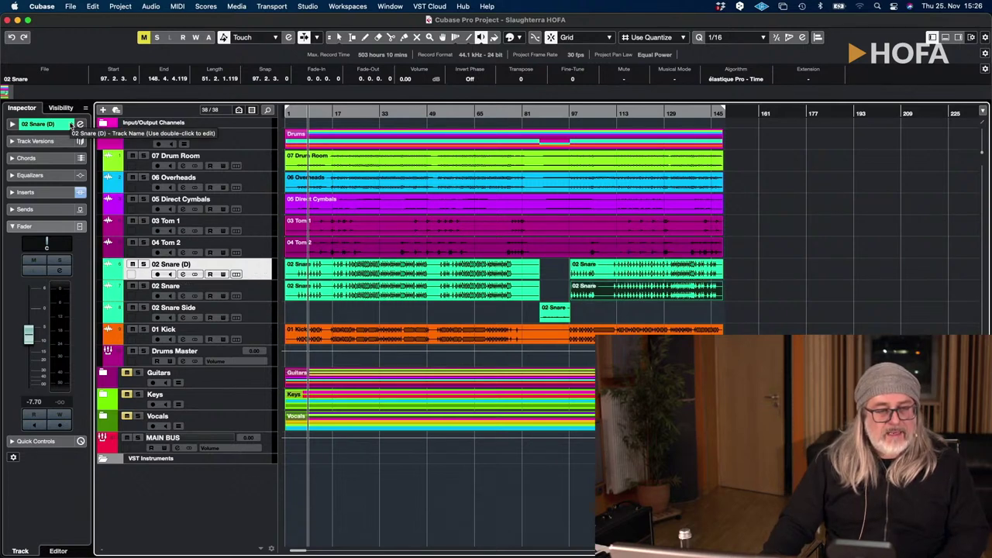
Color the duplicate 02 Snare (D) track white.
click(80, 125)
click(80, 308)
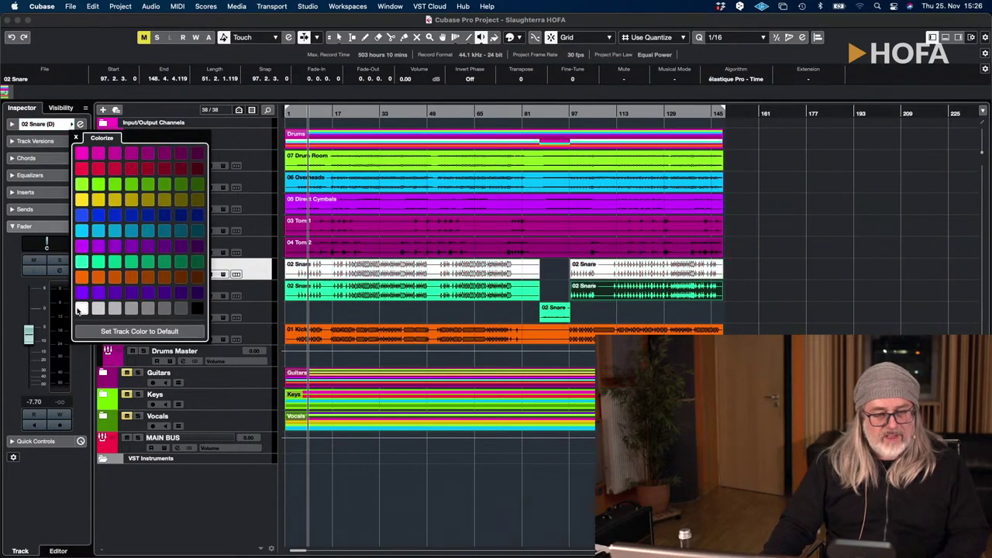
click(245, 267)
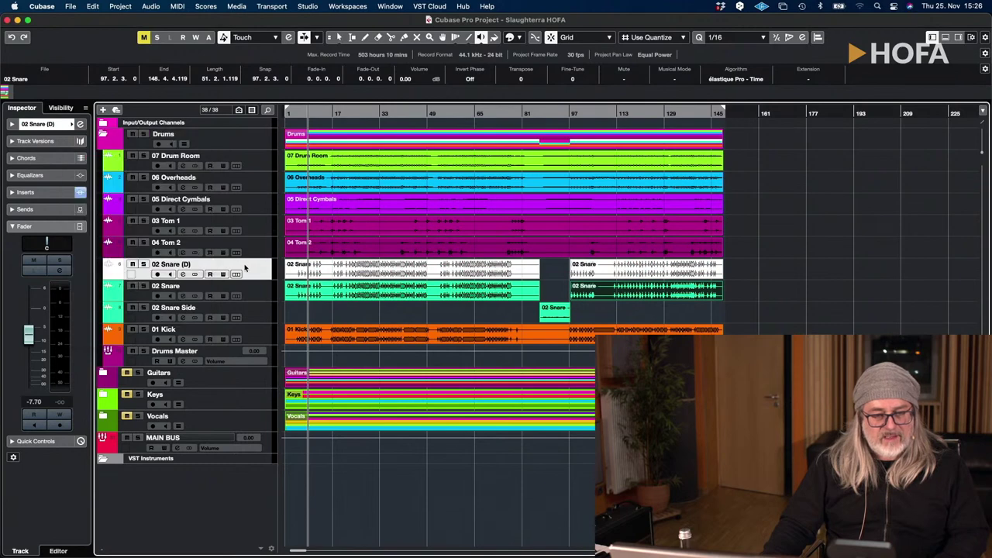
Set the output routing of the 02 Snare (D) track to No Bus.
click(31, 124)
click(47, 225)
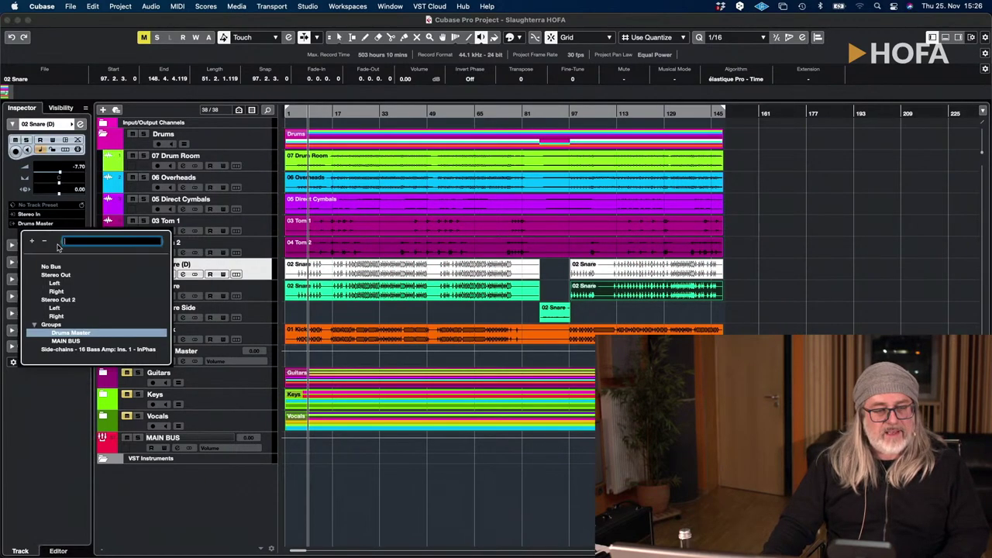
click(59, 263)
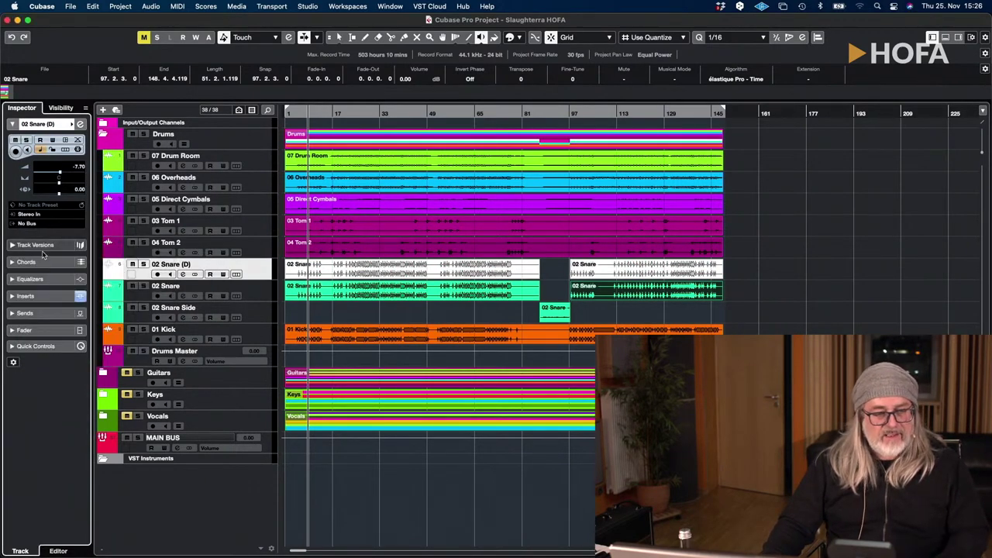
Remove the SSL channel strip insert from the 02 Snare (D) track.
click(25, 296)
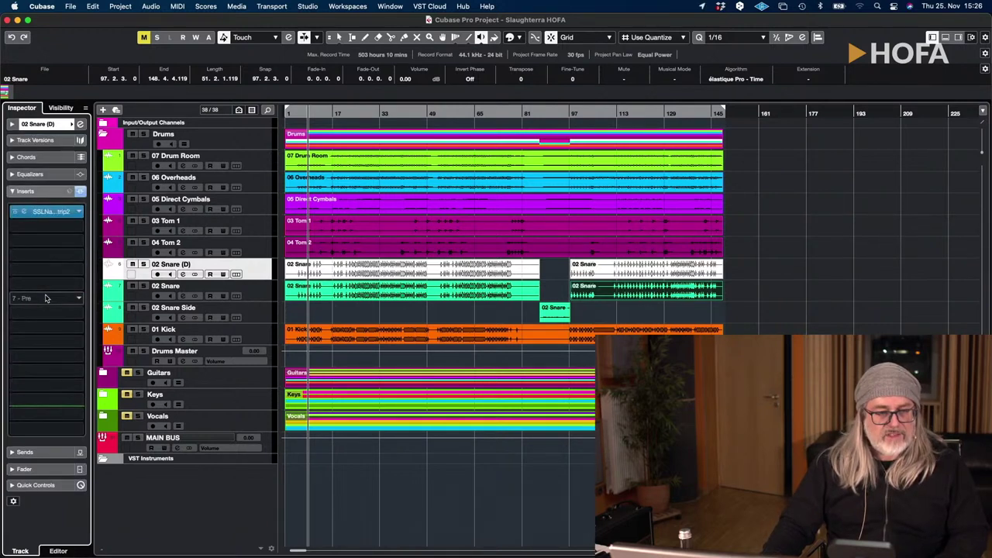
click(24, 213)
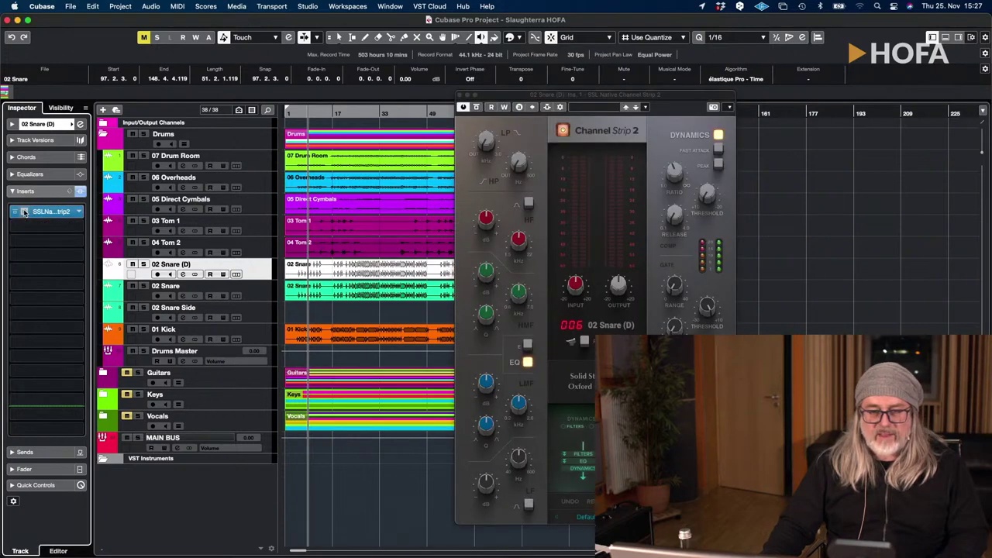
click(24, 212)
click(30, 214)
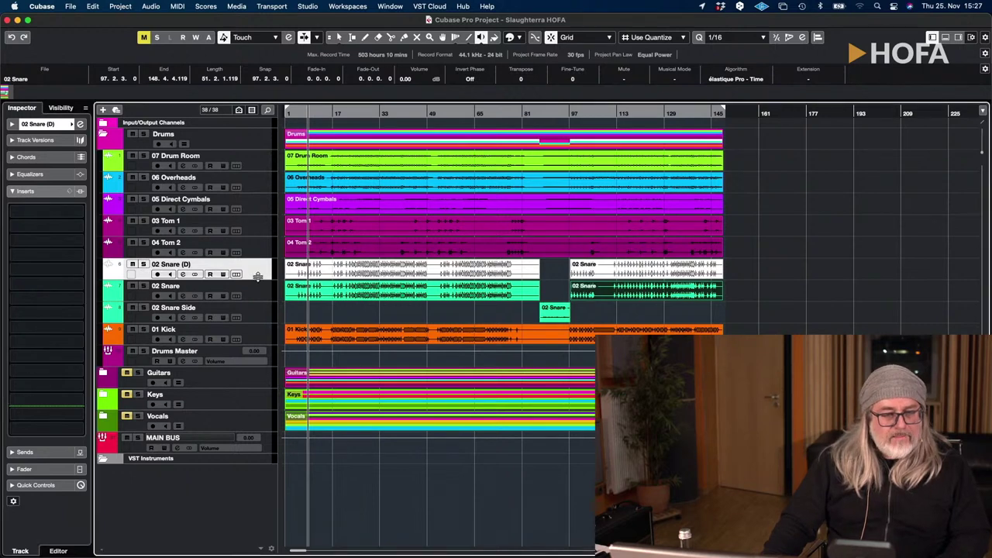
Route the output of the 02 Snare (D) track to MAIN BUS.
click(31, 124)
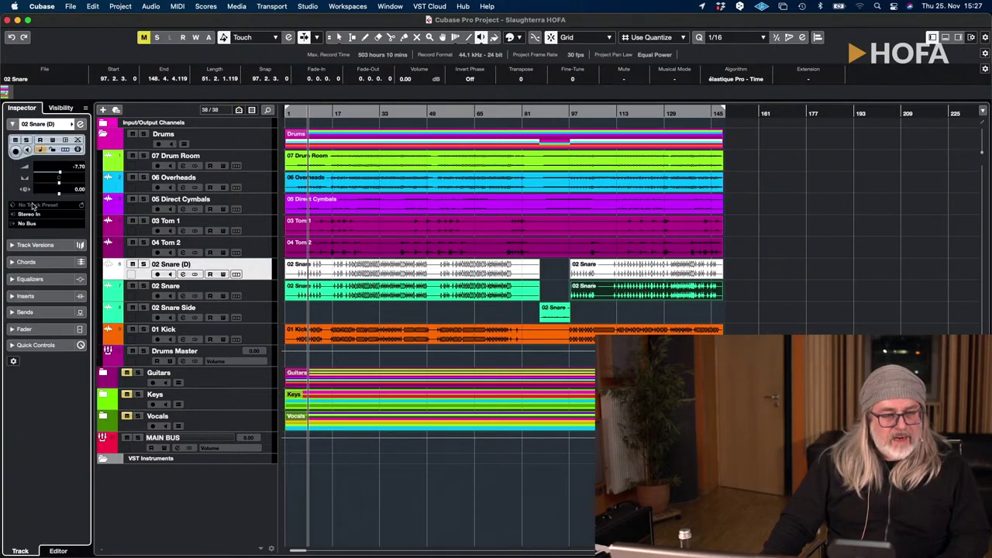
click(29, 224)
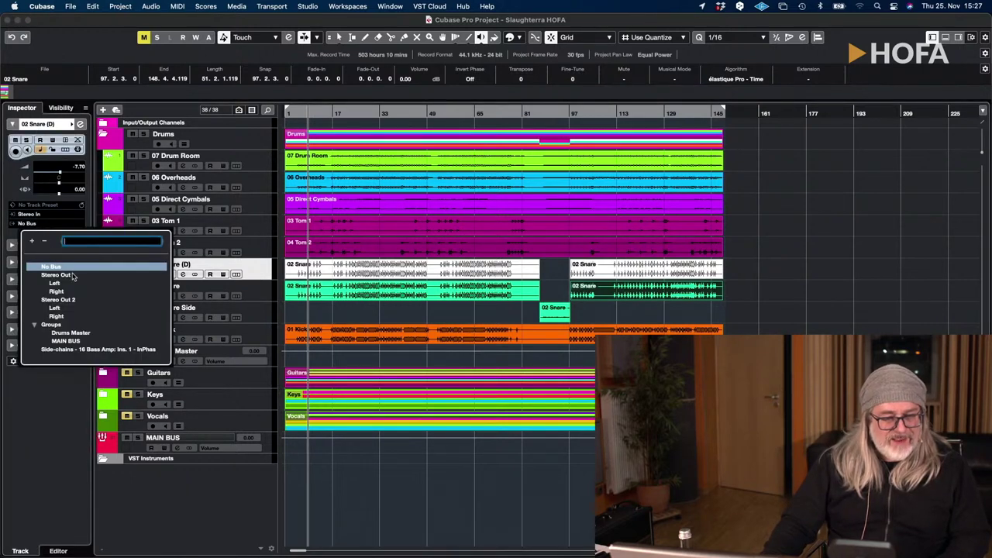
click(66, 341)
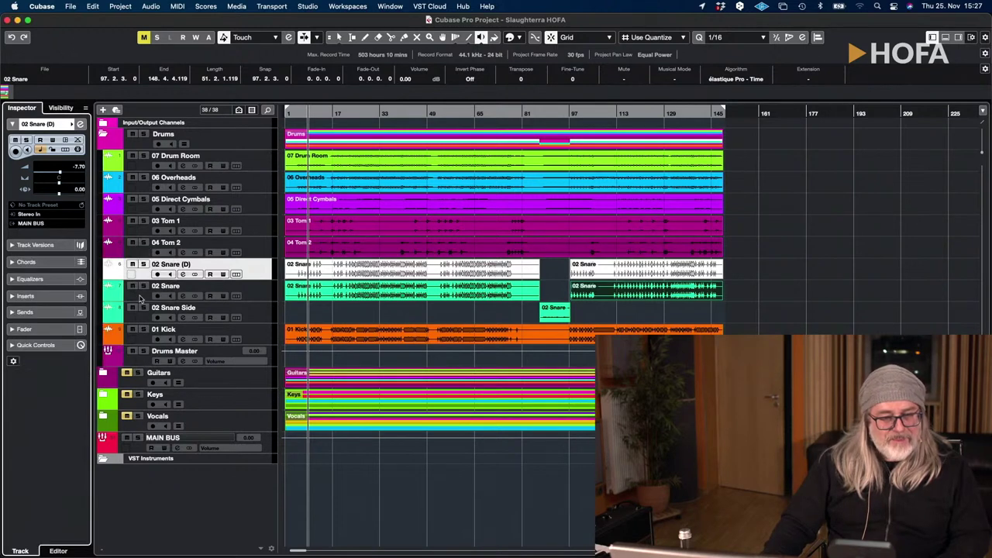
Rename the duplicate snare track as 02 Snare to trigger gate and set its track delay to -0.10 ms.
double_click(163, 265)
click(181, 264)
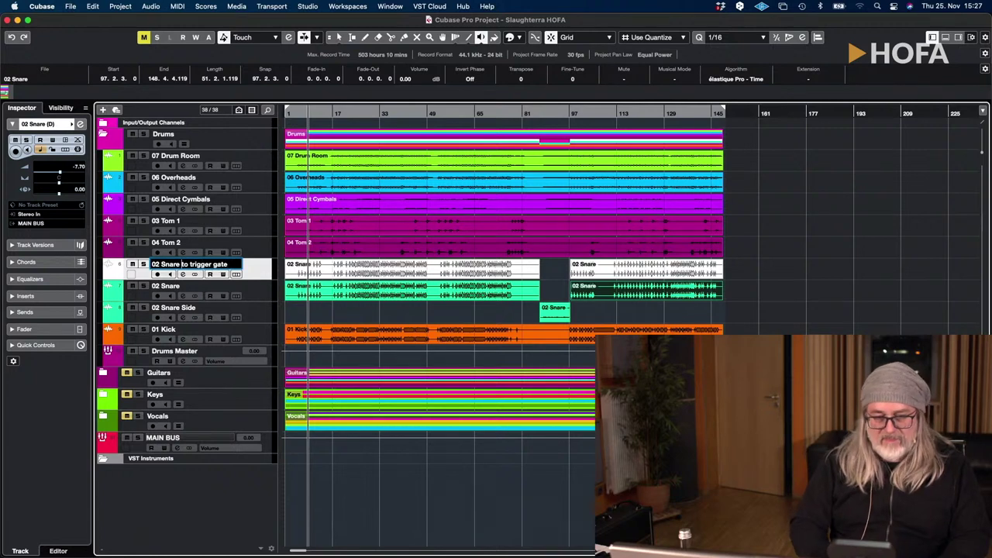
key(Return)
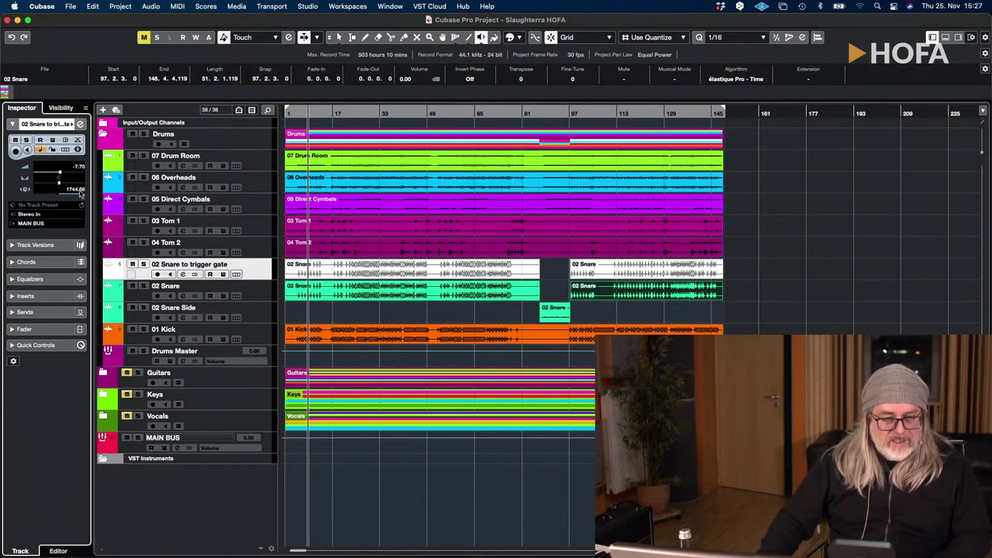
click(78, 190)
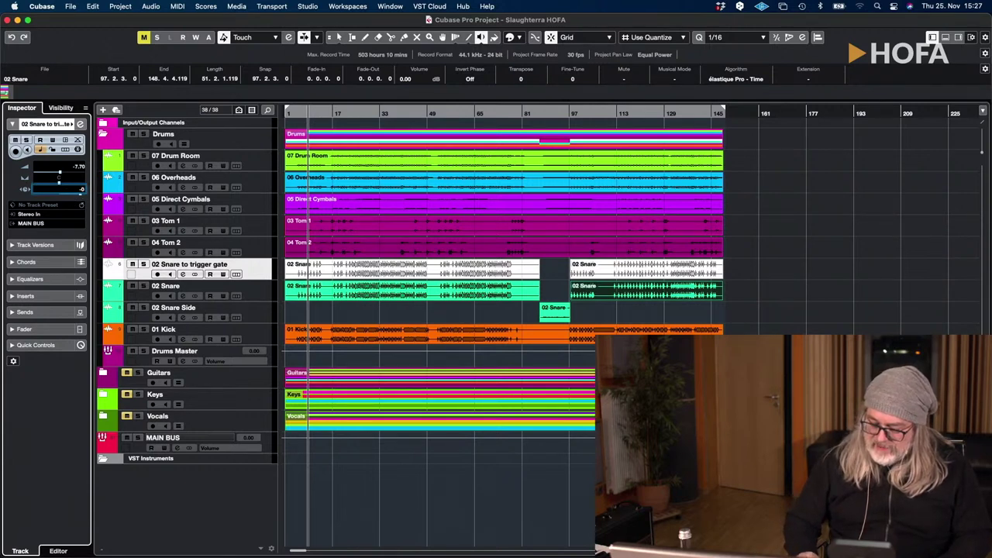
key(Return)
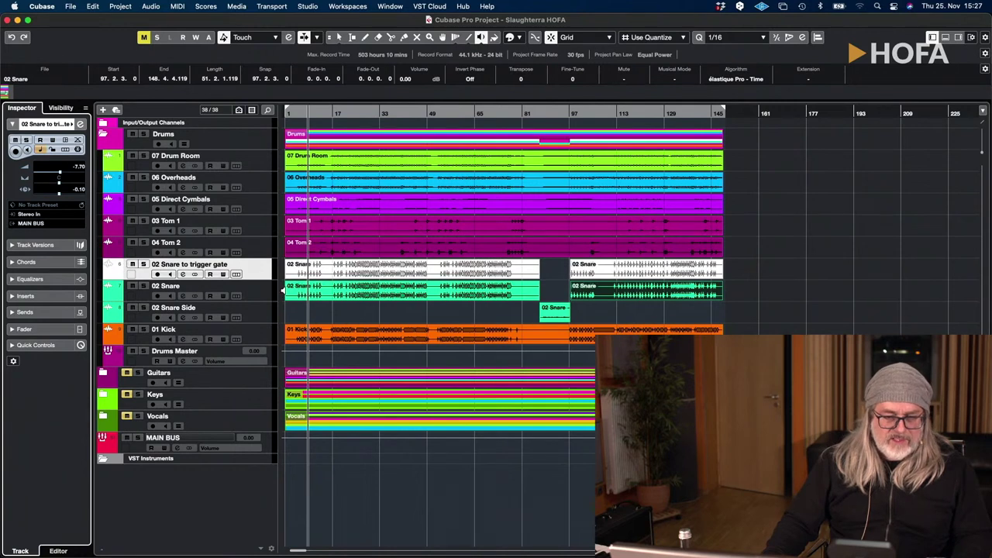
Audition both snare tracks in solo from about bar 21, set the trigger track's delay to -2.07 ms, and unsolo them.
click(143, 264)
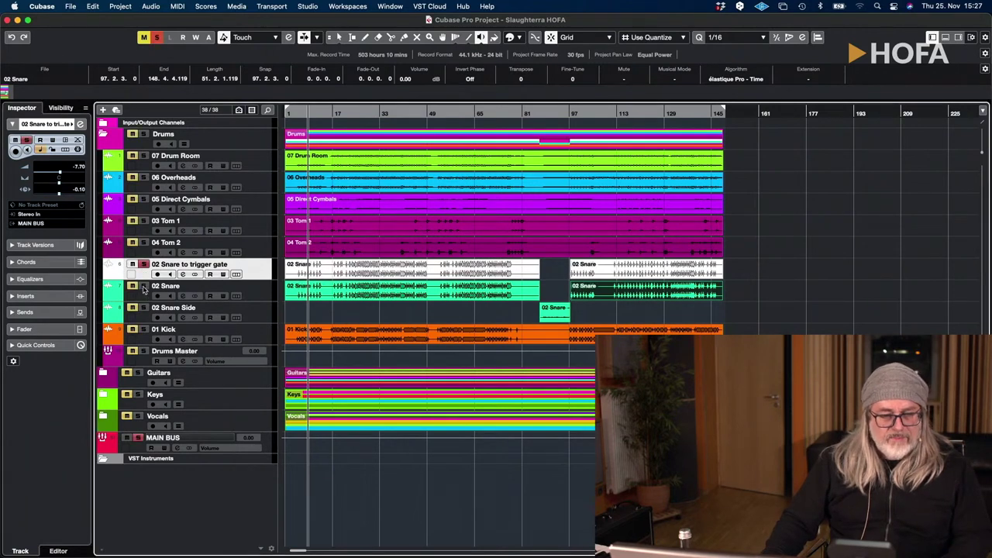
click(346, 113)
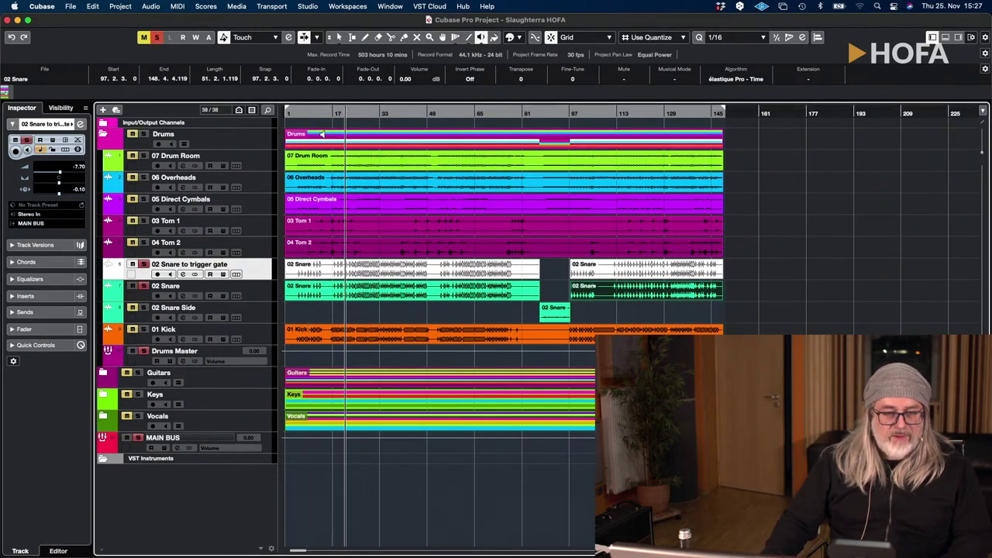
key(space)
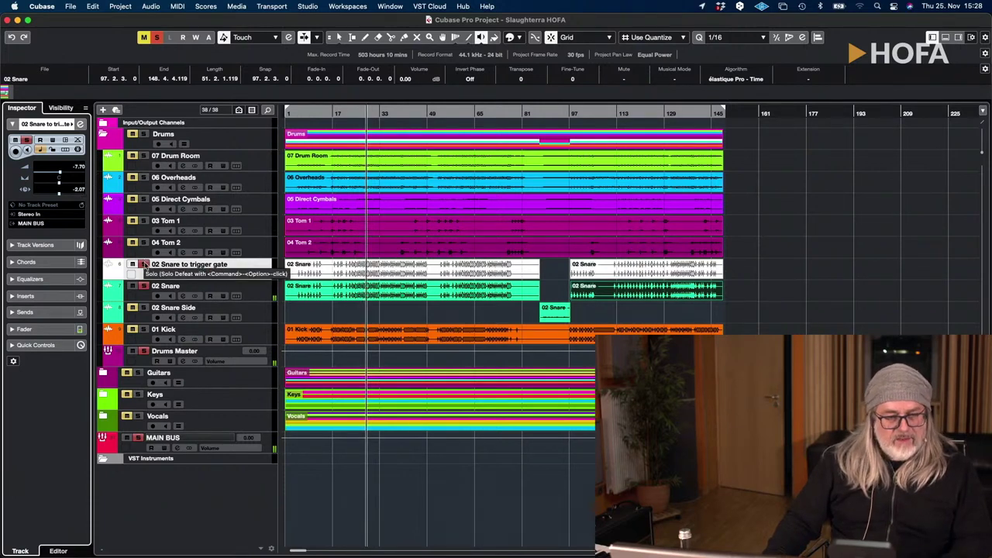
click(143, 287)
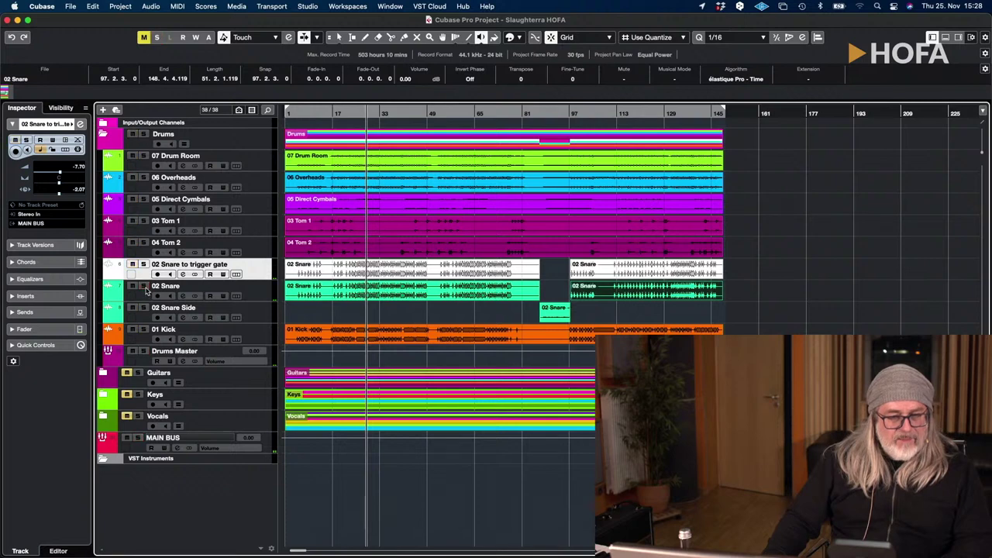
Keep Stereo In as the trigger snare track's input and switch its output back to No Bus.
click(35, 214)
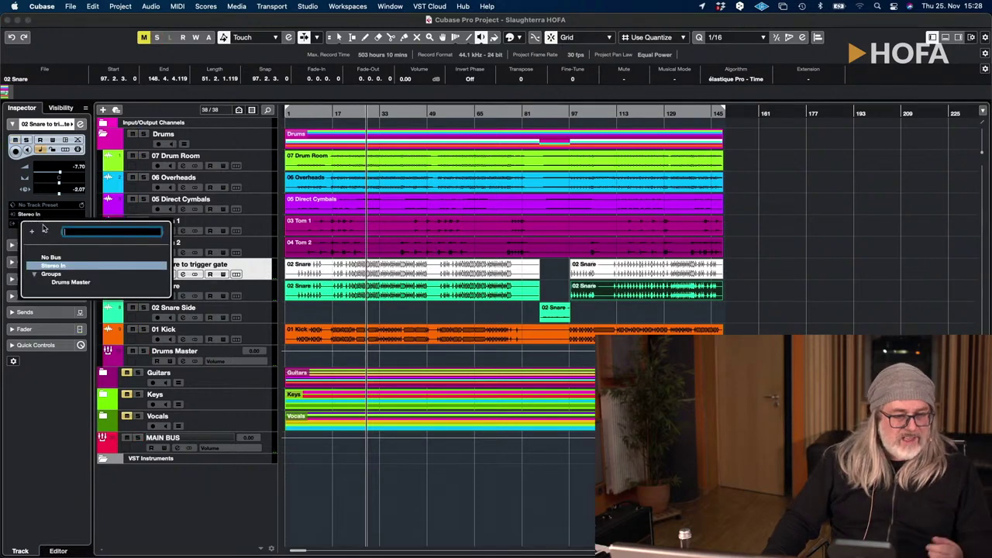
click(65, 264)
click(41, 224)
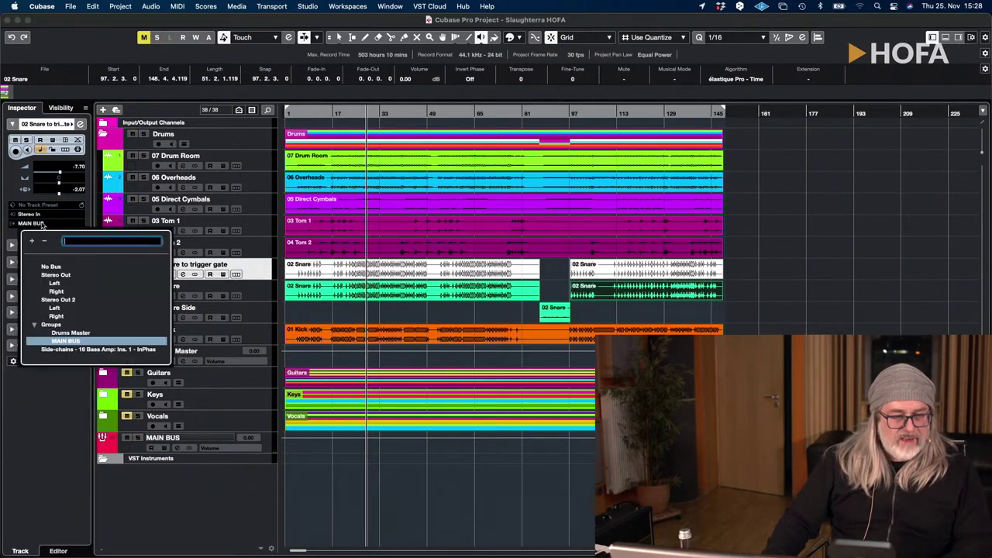
click(71, 332)
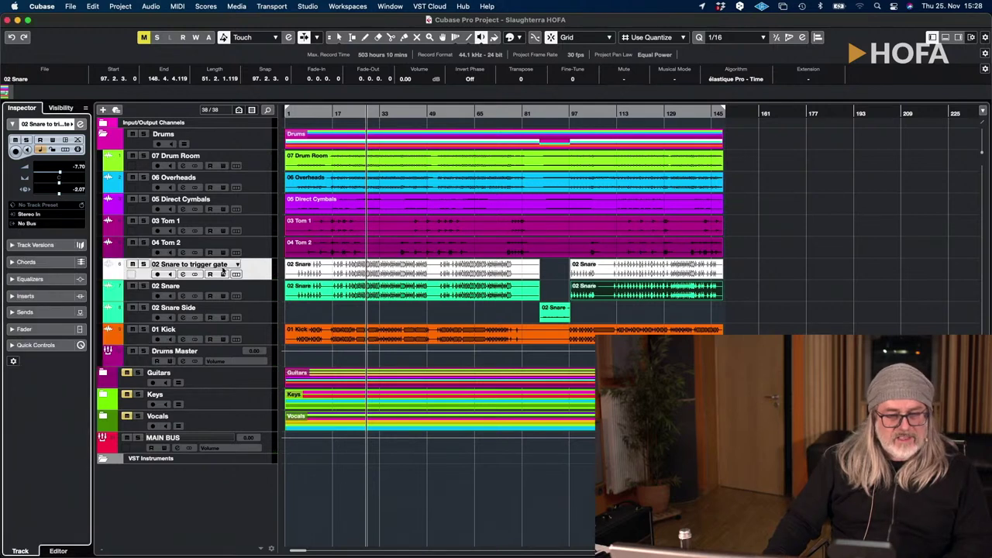
Remove the SSL channel strip insert from the original 02 Snare track.
click(262, 289)
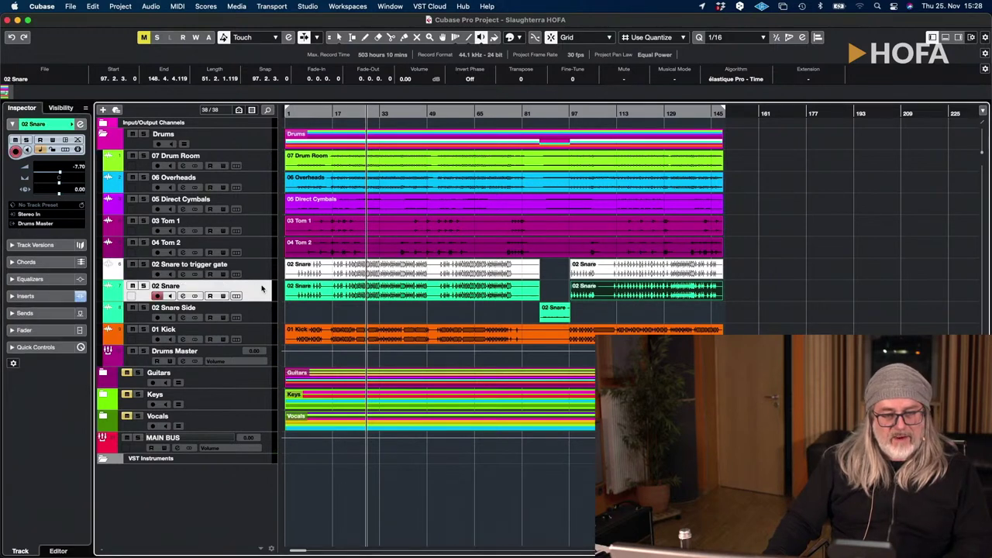
click(26, 296)
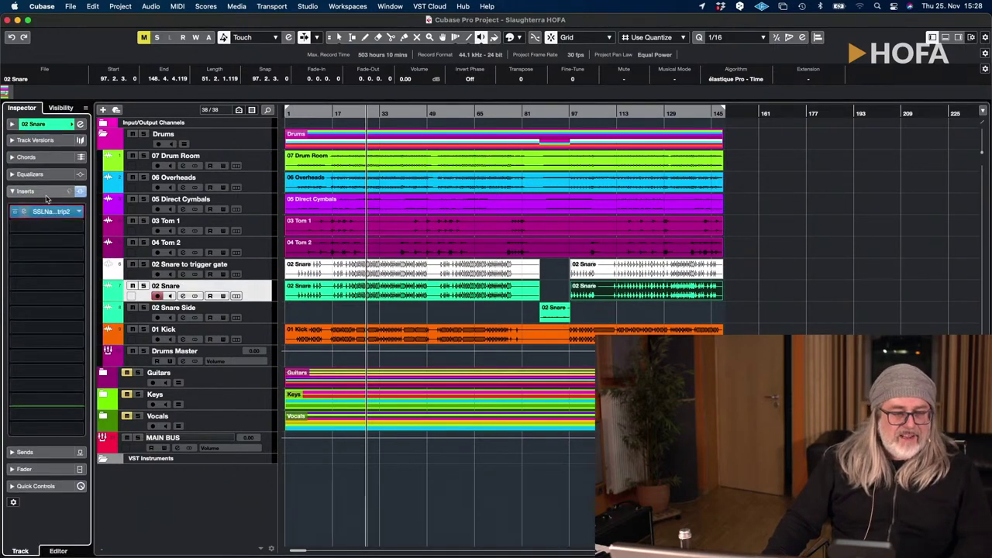
click(48, 211)
Insert the Steinberg Gate in the first insert slot of the 02 Snare track and activate its side-chain.
click(53, 209)
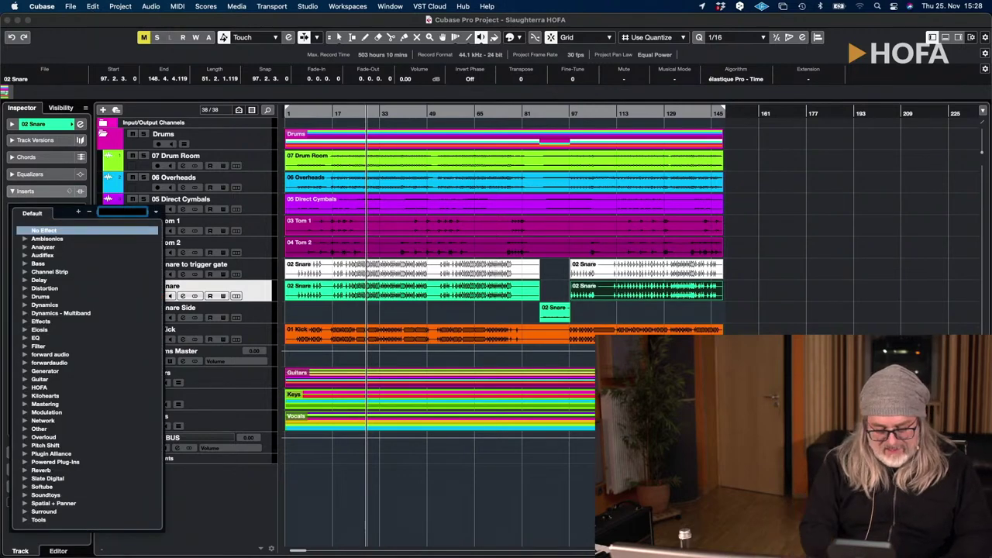
text(gat)
key(BackSpace)
key(BackSpace)
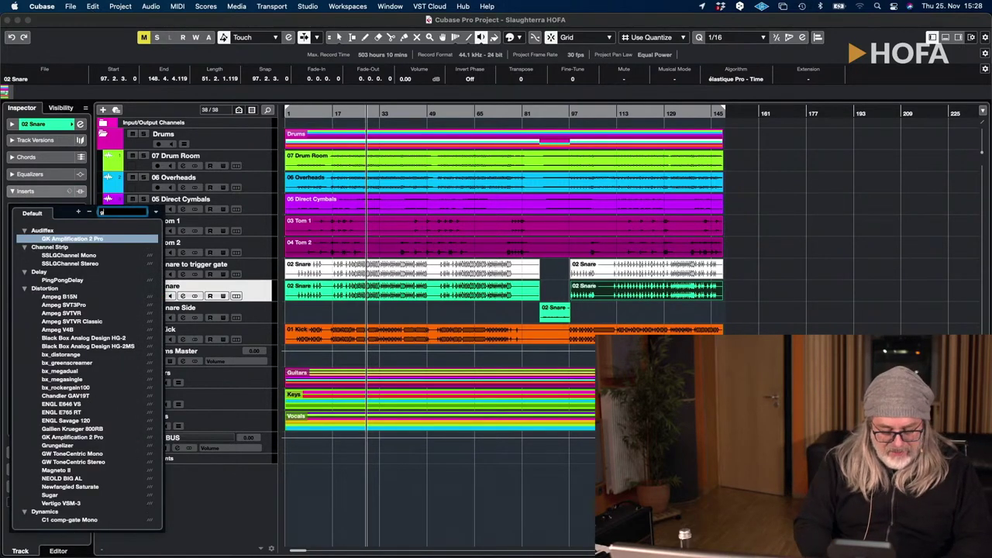
text(ATE)
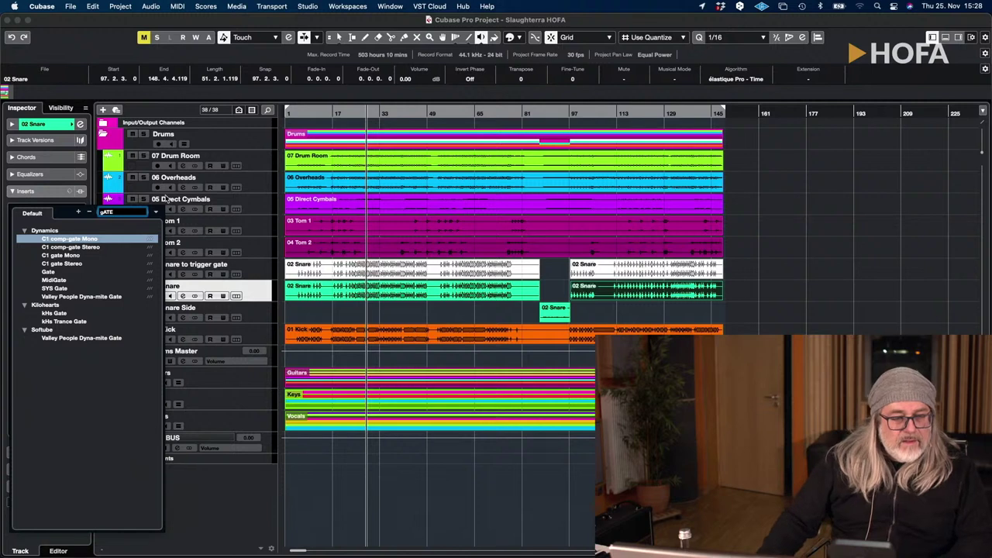
click(59, 272)
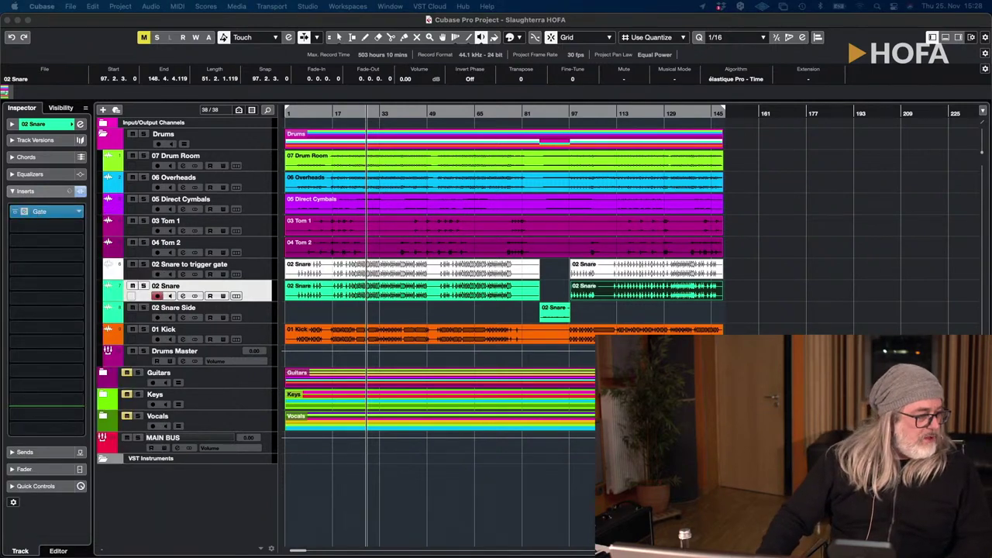
drag(620, 131, 504, 142)
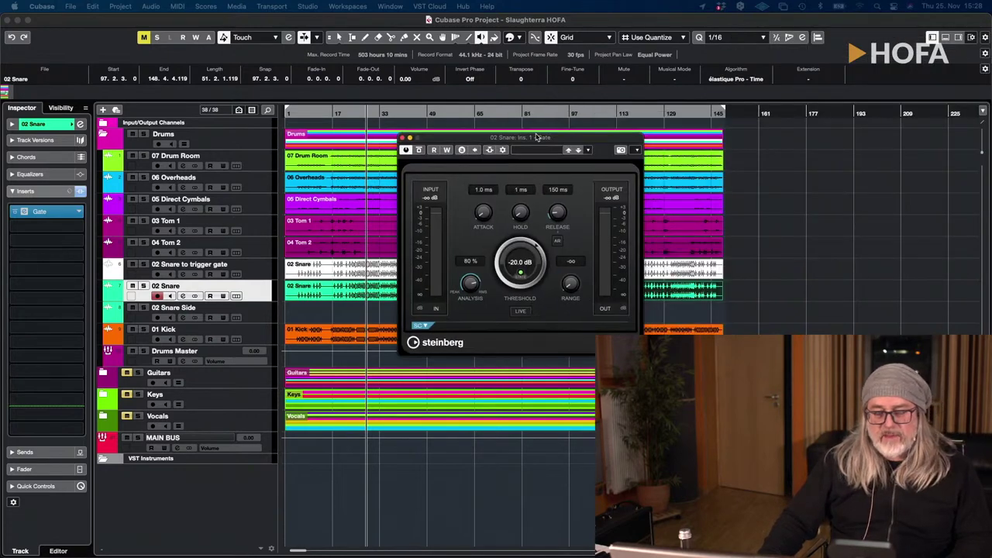
click(488, 150)
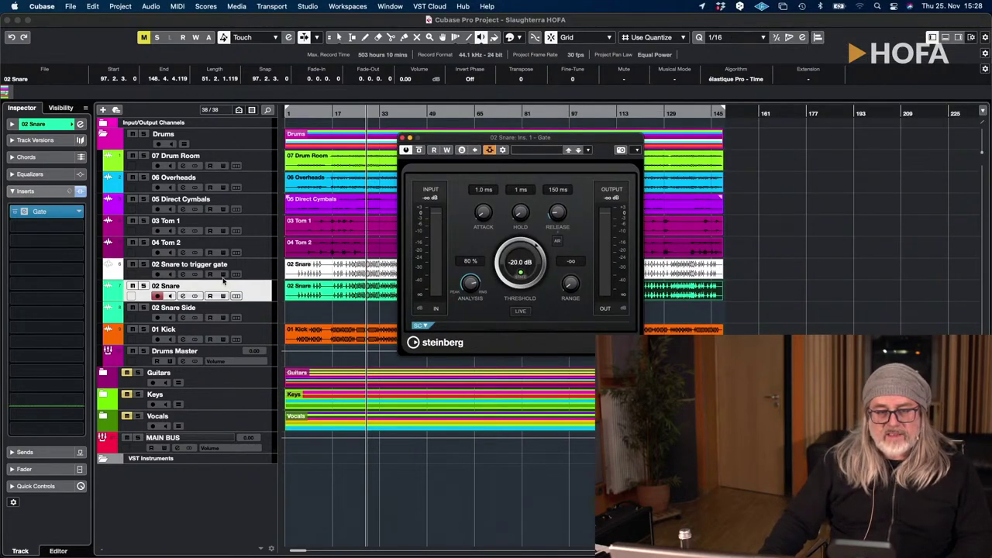
Add a pre-fader send from 02 Snare to trigger gate to the 02 Snare Gate's side-chain, with the level at 0.00 dB.
click(253, 274)
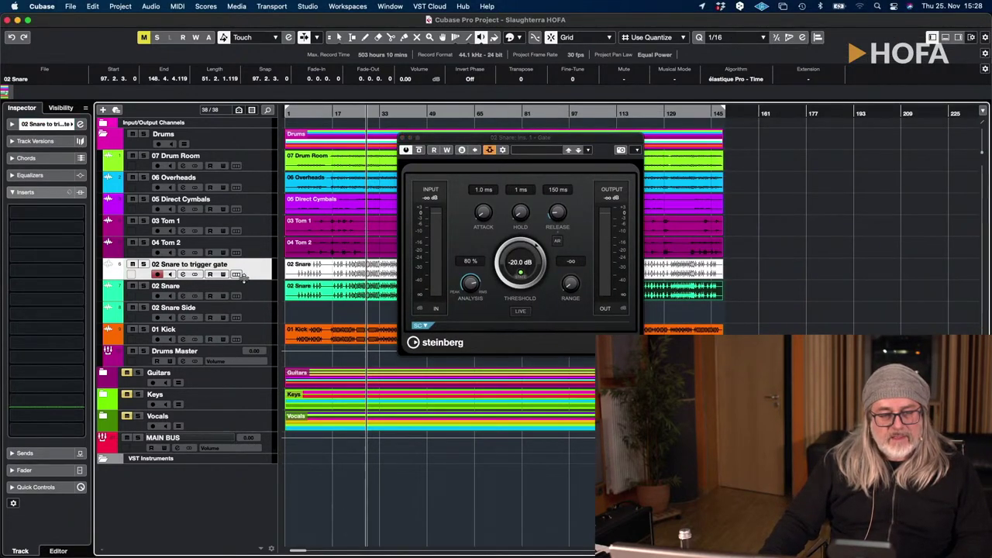
click(48, 207)
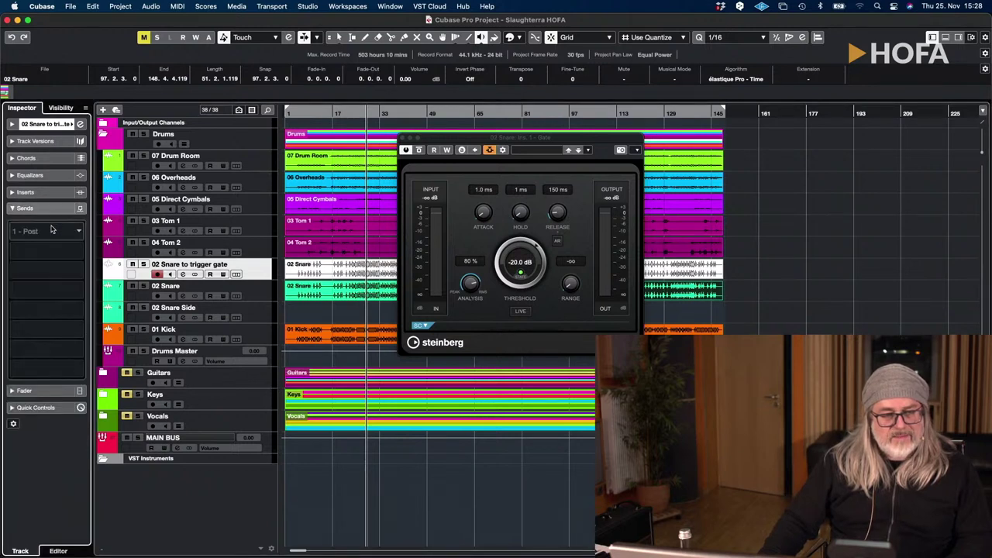
click(32, 230)
click(65, 369)
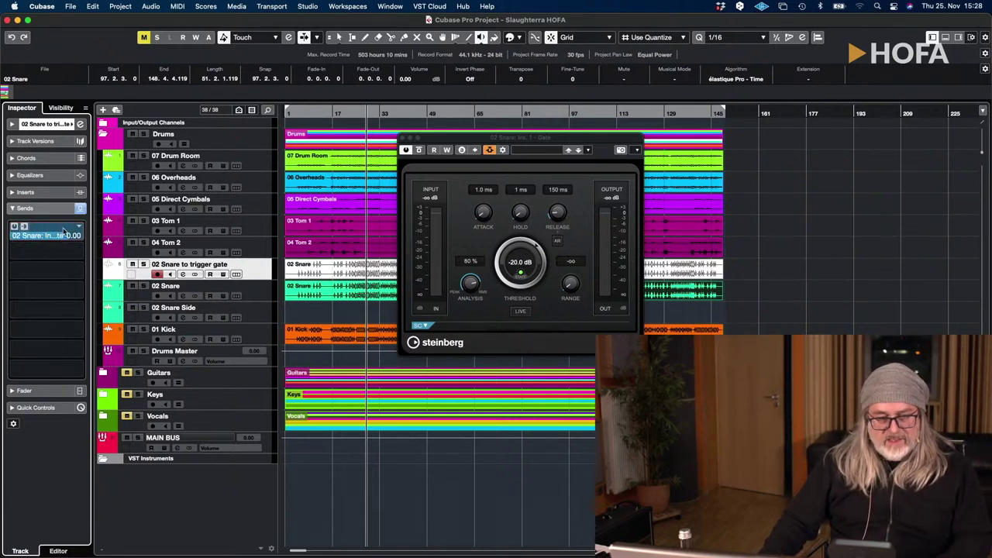
drag(21, 240, 20, 256)
right_click(40, 241)
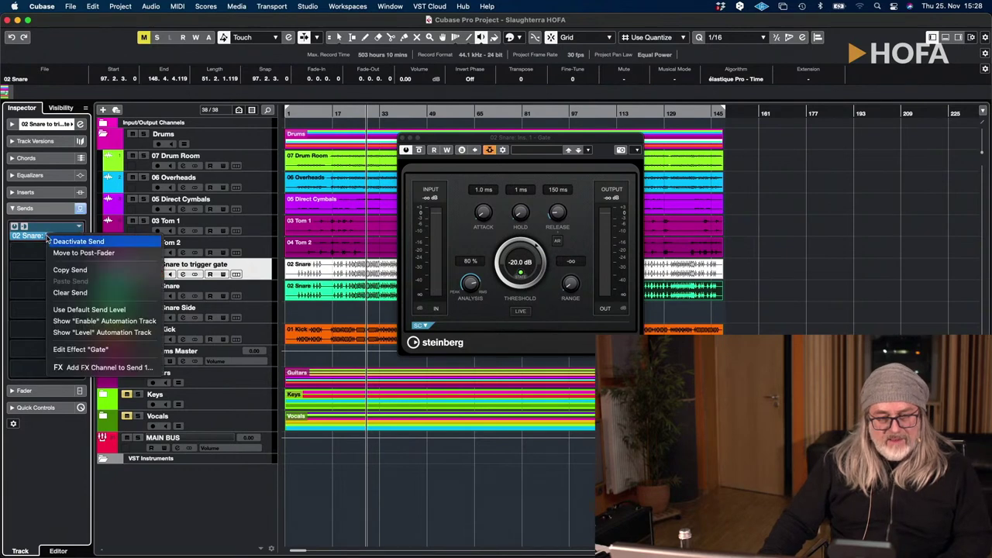
click(49, 233)
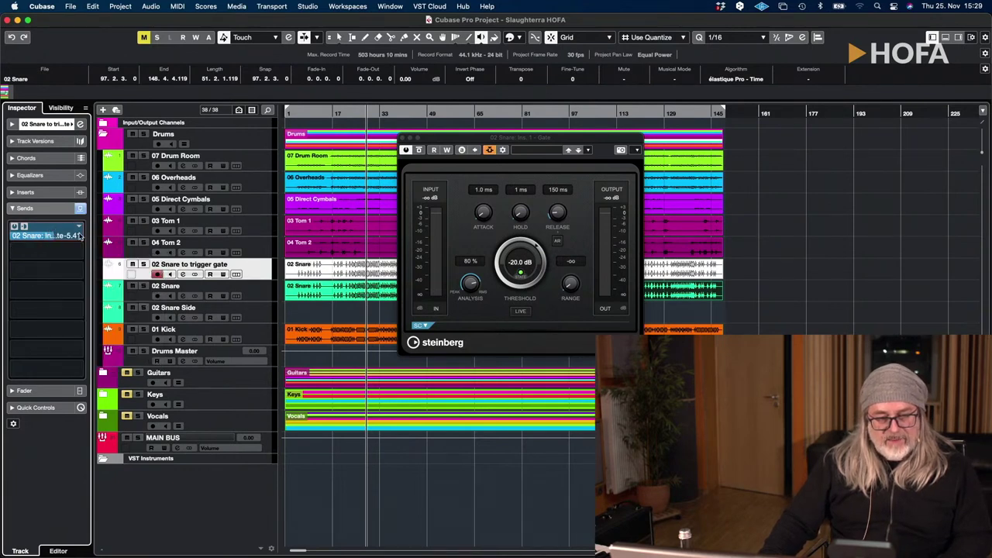
super+click(78, 236)
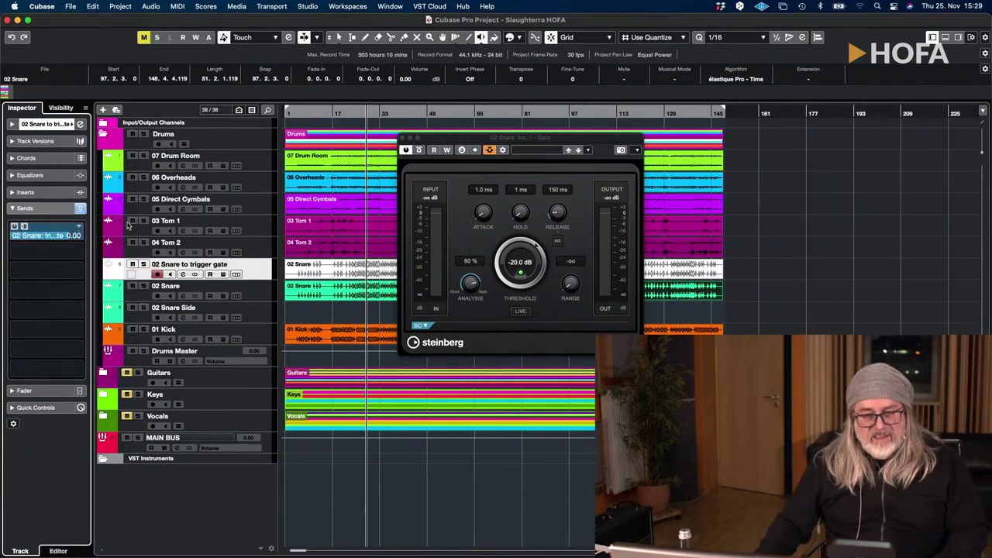
Enable solo defeat on the 02 Snare to trigger gate track and solo the 02 Snare track.
right_click(144, 264)
click(137, 276)
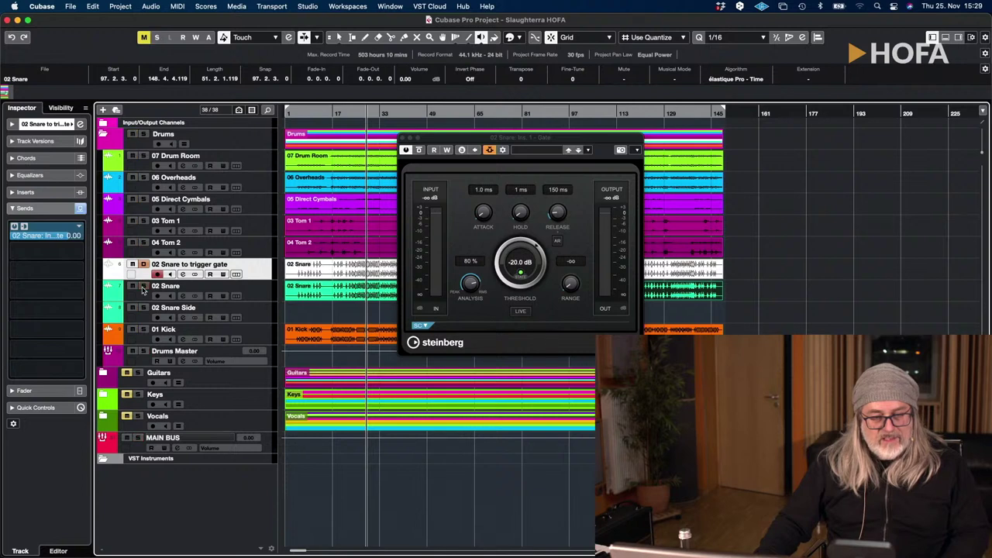
click(142, 287)
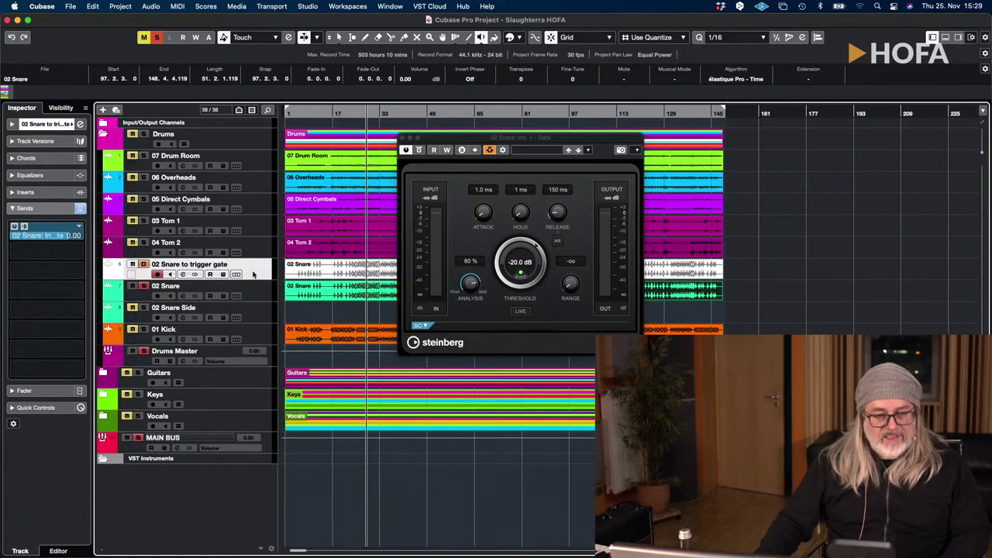
Show the 02 Snare track's inserts and set its Gate to an attack of 0.1 ms and a release of 56 ms.
click(254, 286)
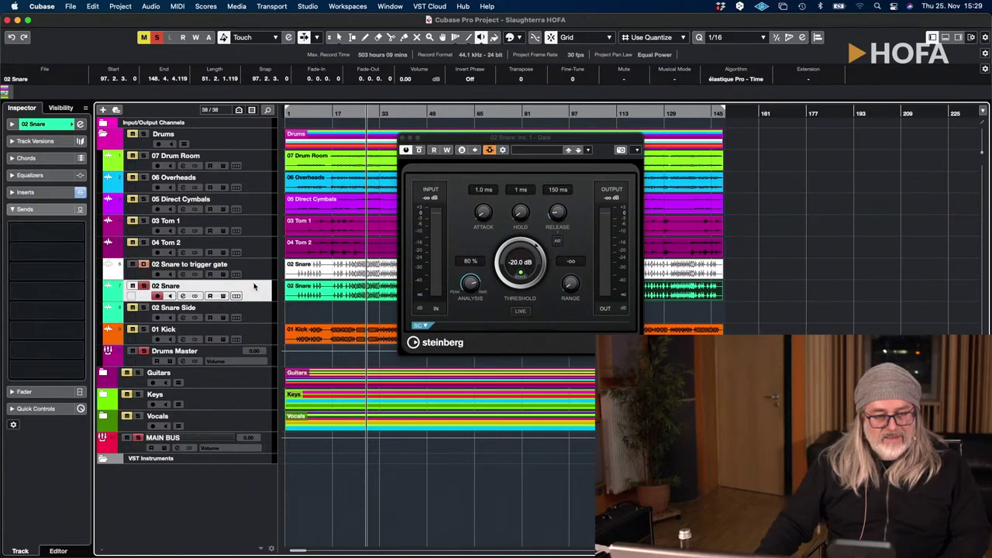
click(35, 192)
drag(490, 214, 561, 245)
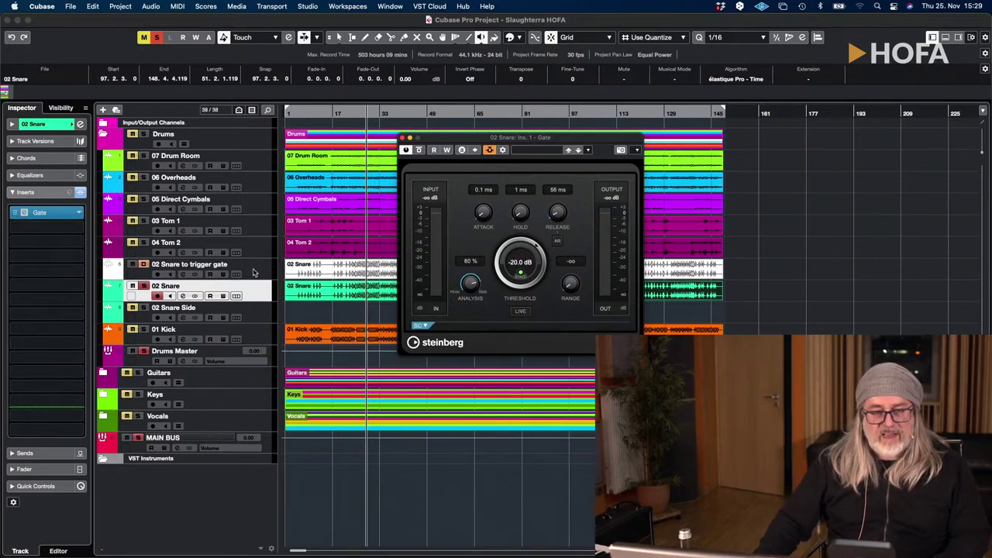
Start playback and lower the 02 Snare Gate's threshold to -25.9 dB.
key(space)
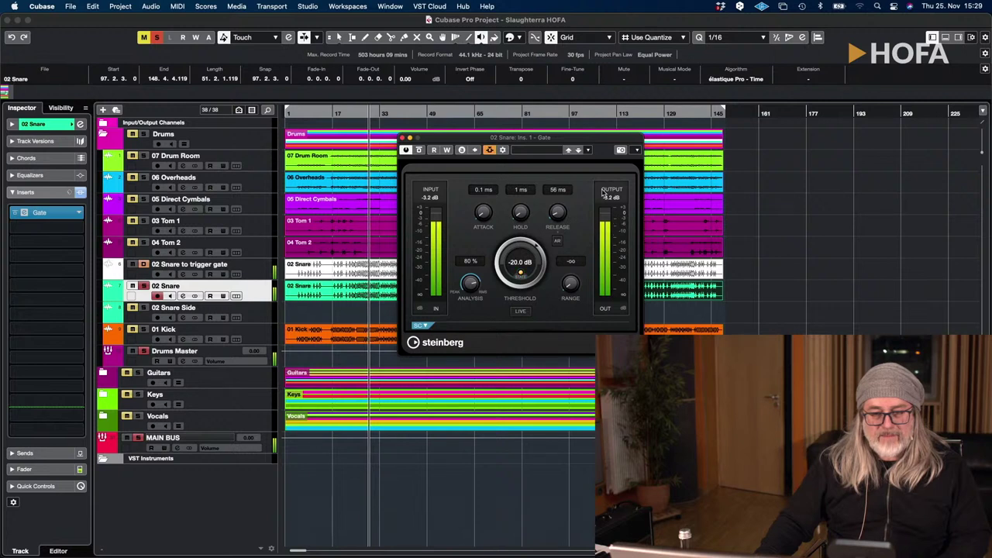
drag(521, 262, 532, 284)
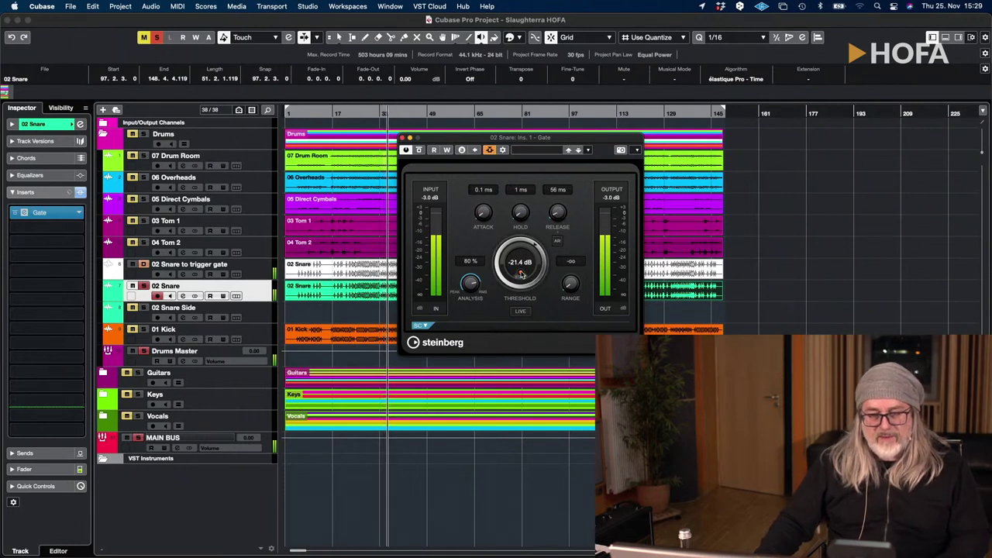
scroll(522, 275, down, 5)
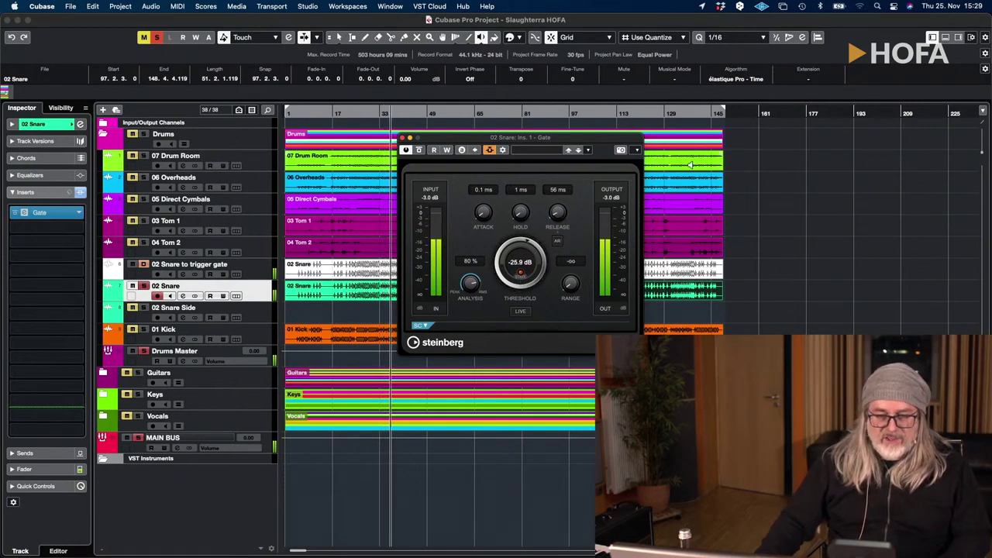
Try short and long releases on the 02 Snare Gate, settling on 109 ms, and set its range to -39.0 dB.
scroll(556, 214, down, 5)
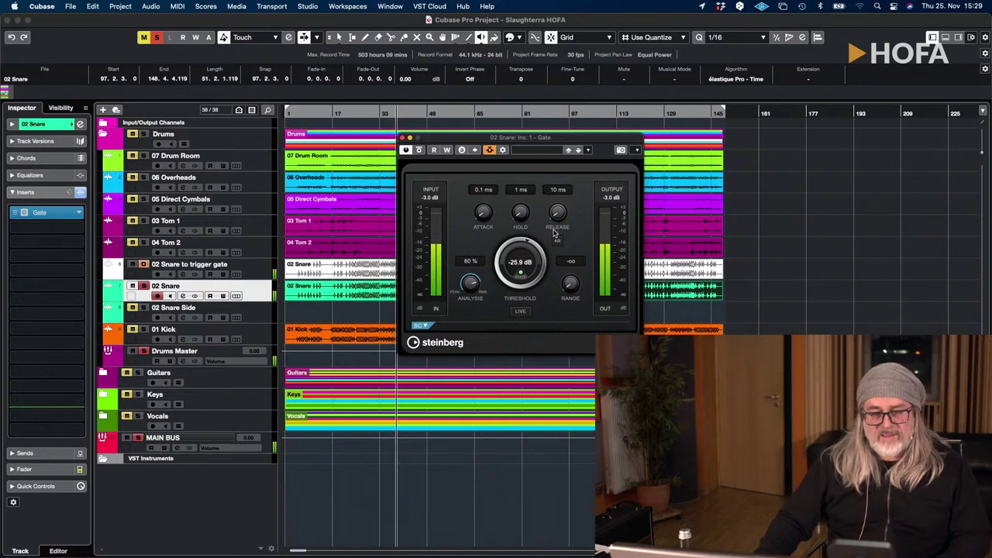
scroll(558, 212, up, 5)
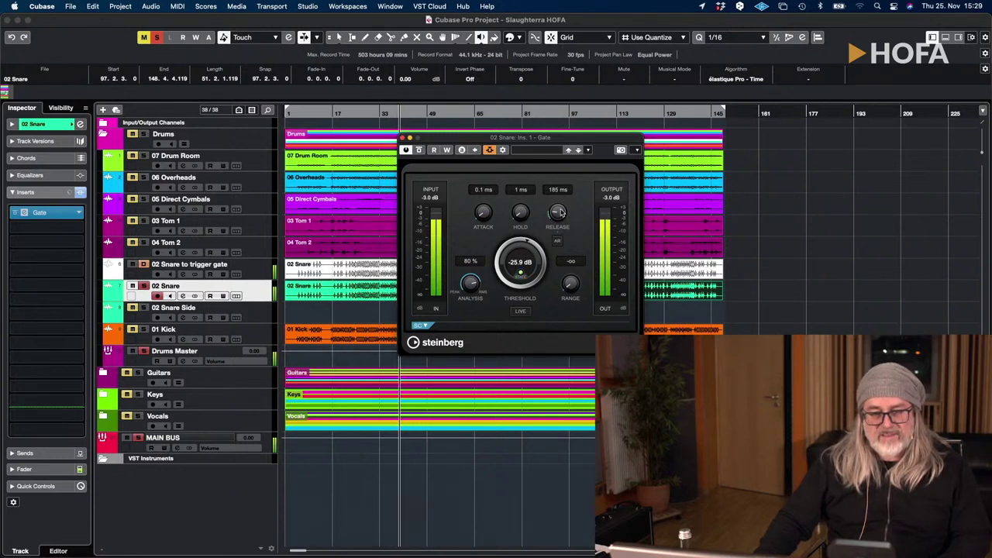
scroll(558, 212, down, 1)
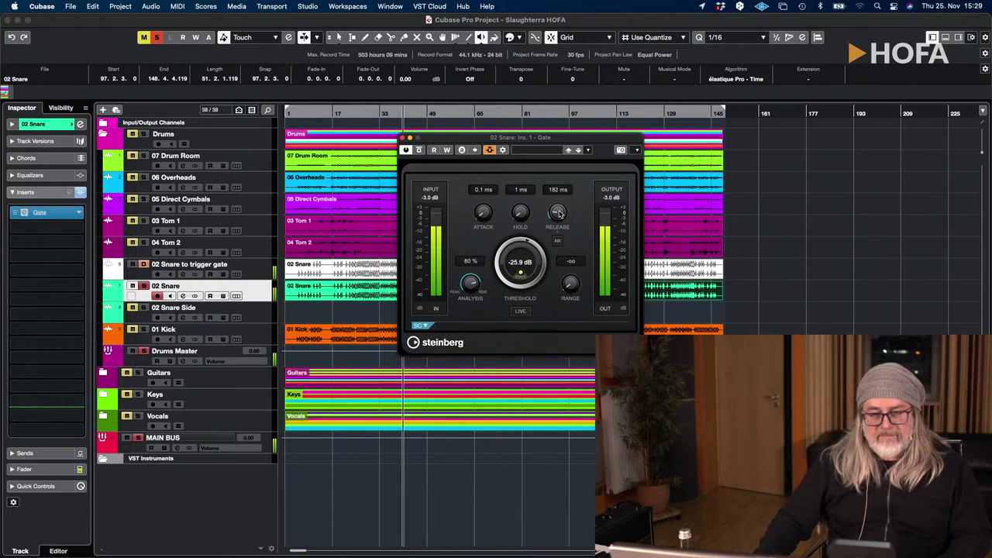
scroll(559, 213, down, 3)
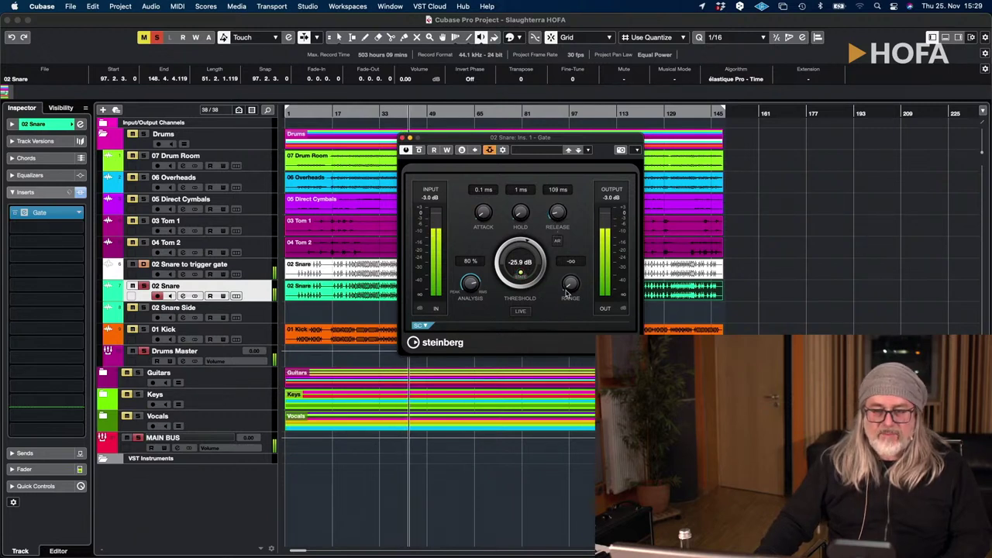
scroll(568, 289, up, 5)
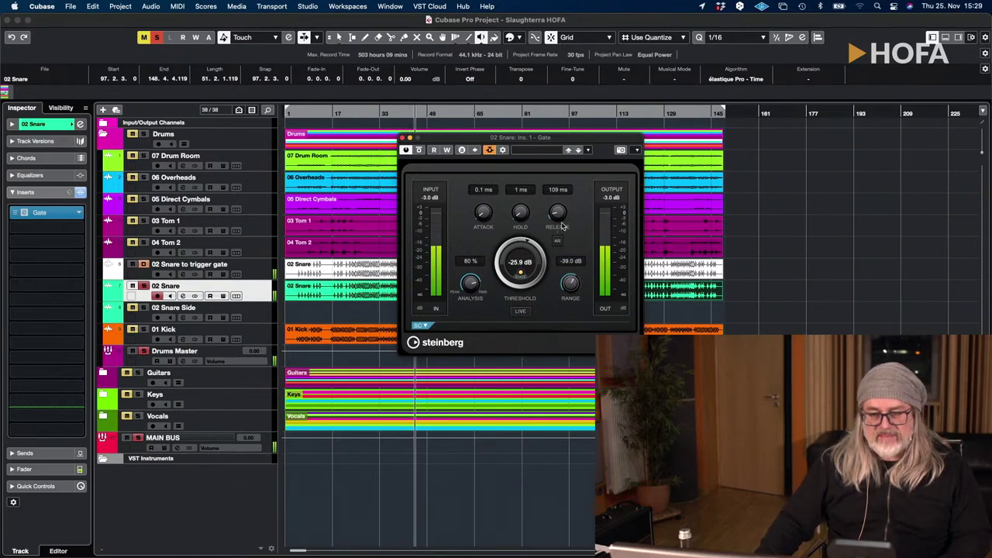
With the Gate window closed, unsolo 02 Snare and select the 02 Snare to trigger gate track.
click(403, 137)
click(143, 287)
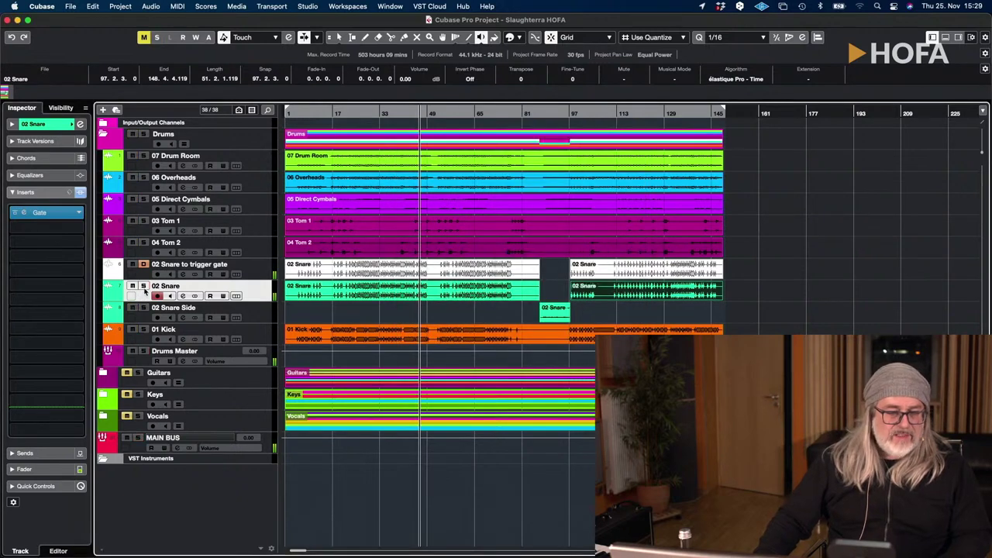
click(262, 274)
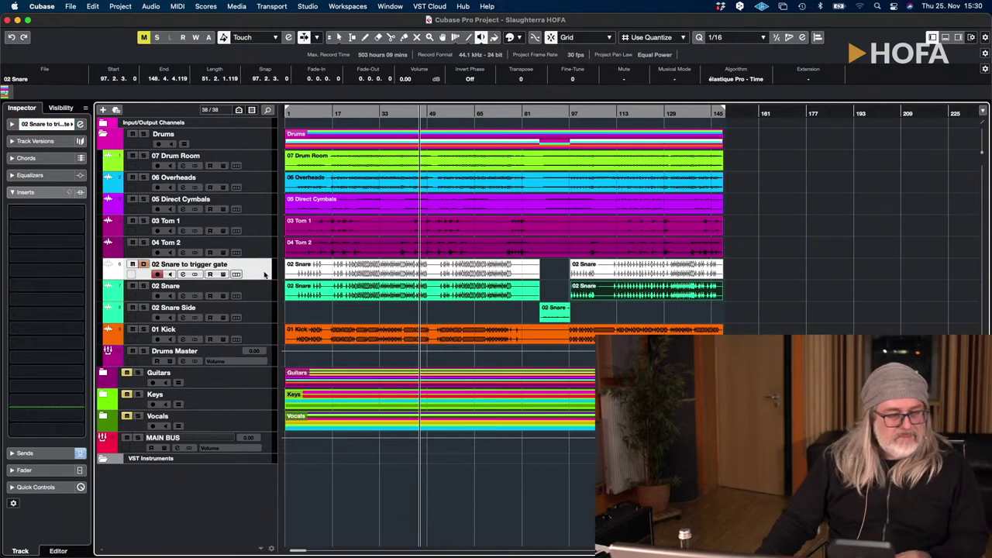
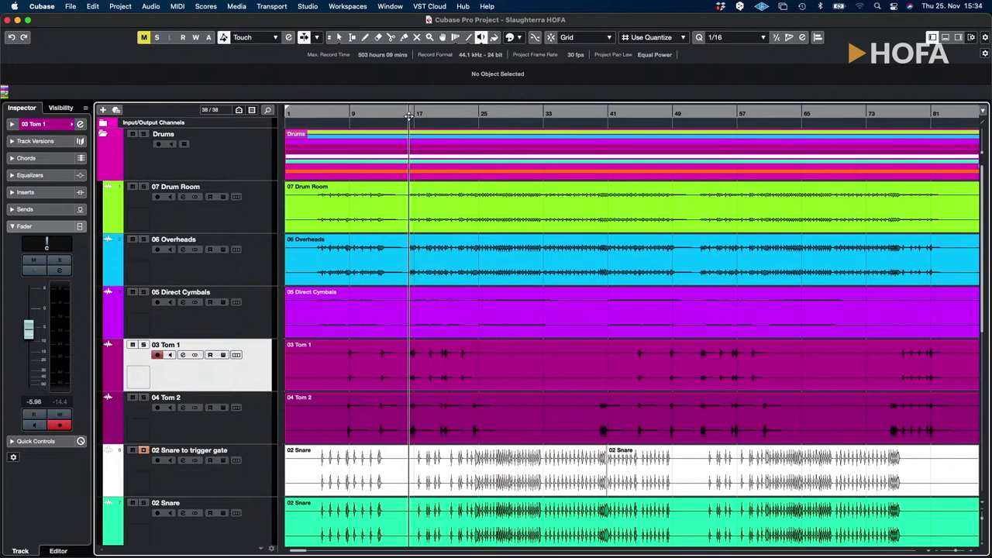
Add one stereo group track named TOM GRP below the two selected tom tracks, outside a folder and routed to Drums Master.
click(260, 427)
shift+click(261, 389)
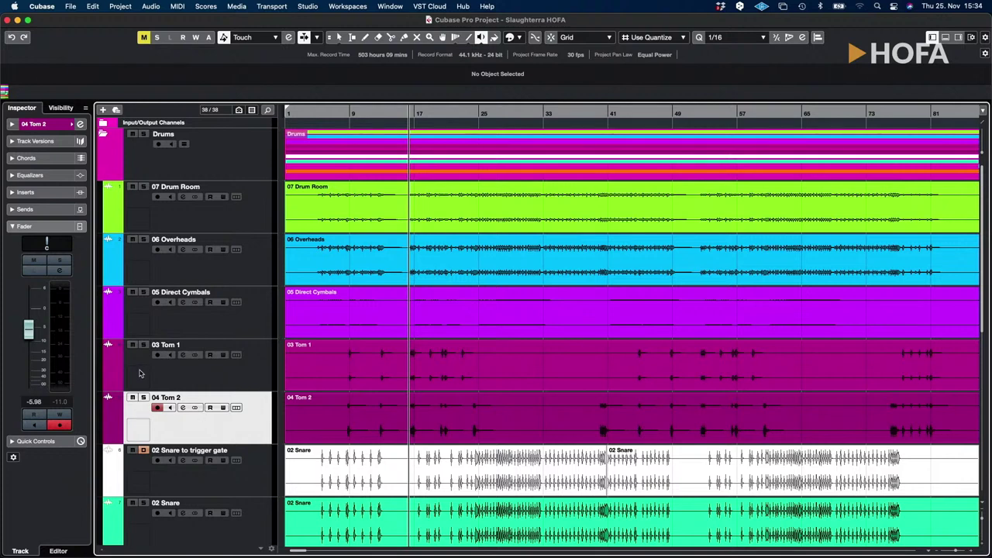
click(237, 375)
shift+click(248, 402)
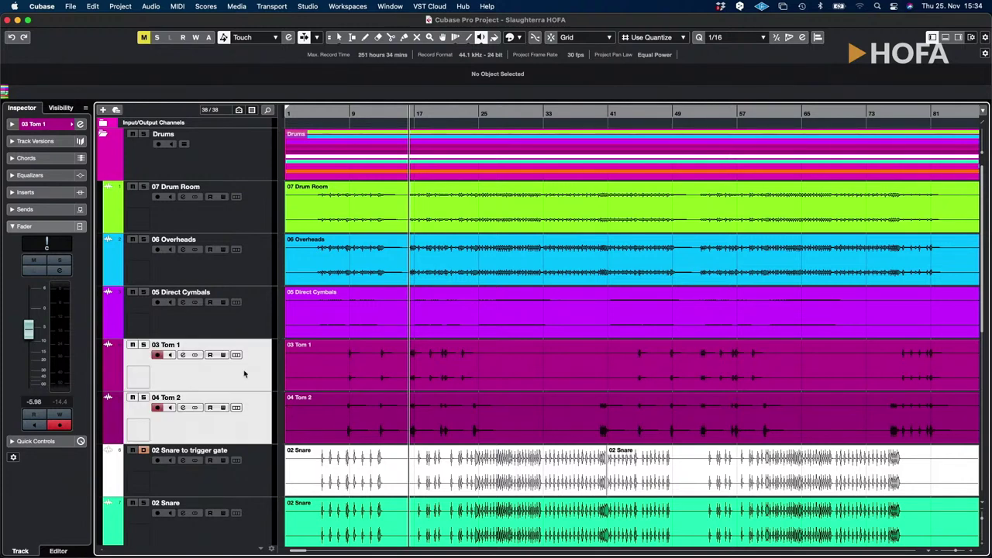
right_click(251, 436)
mouse_move(310, 440)
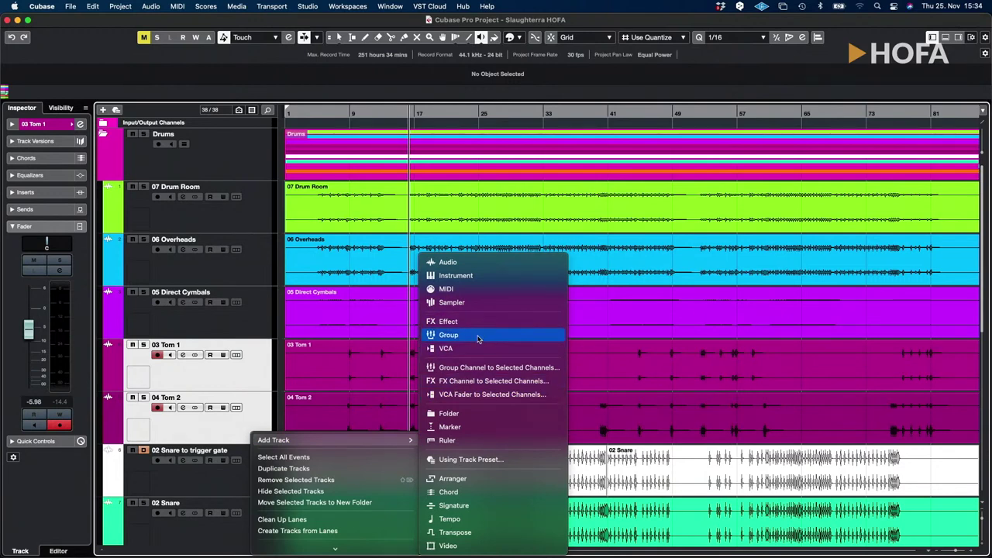
click(553, 328)
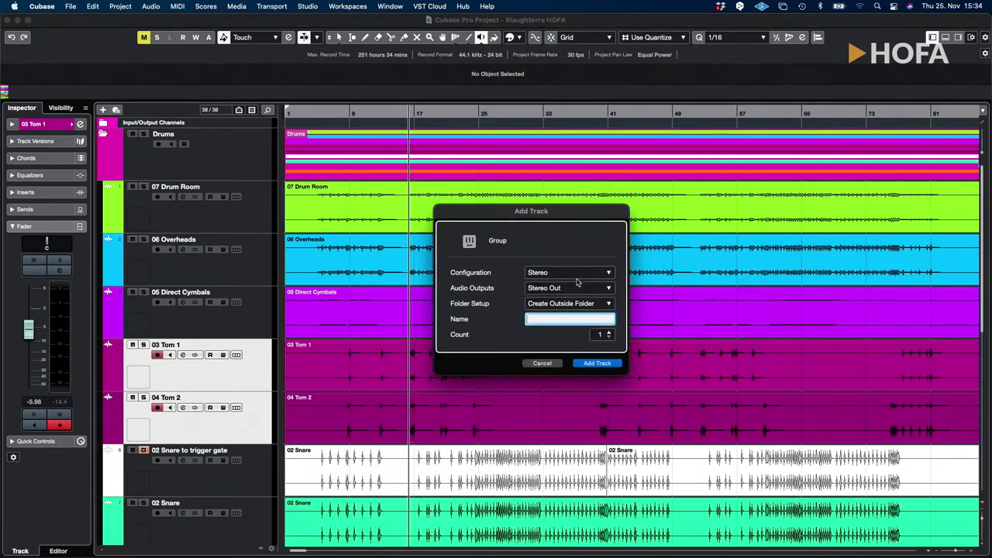
click(608, 290)
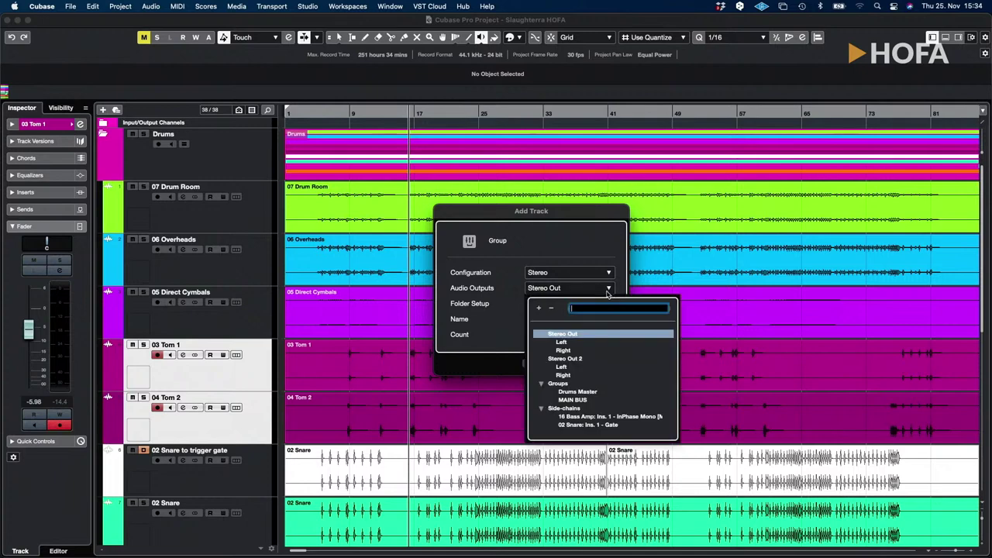
click(578, 392)
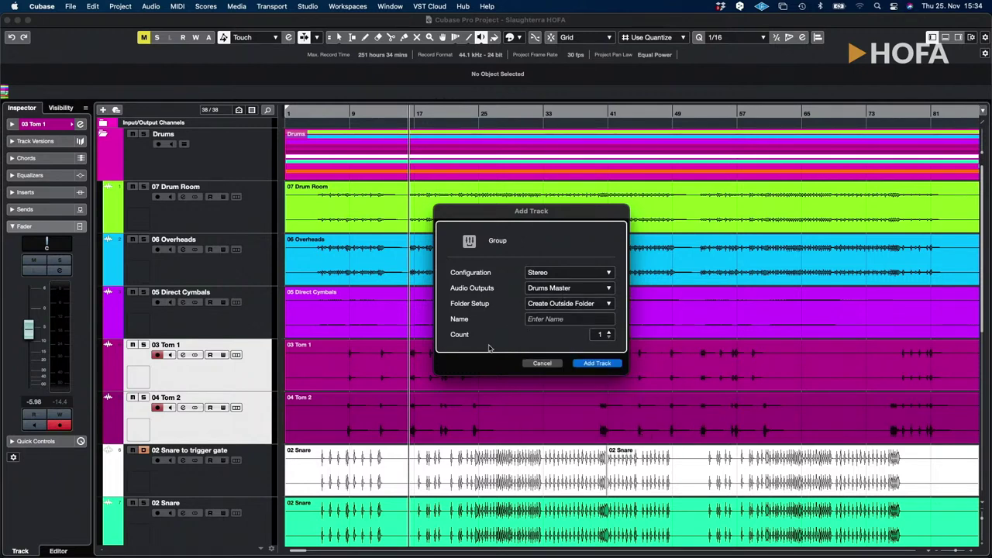
click(553, 320)
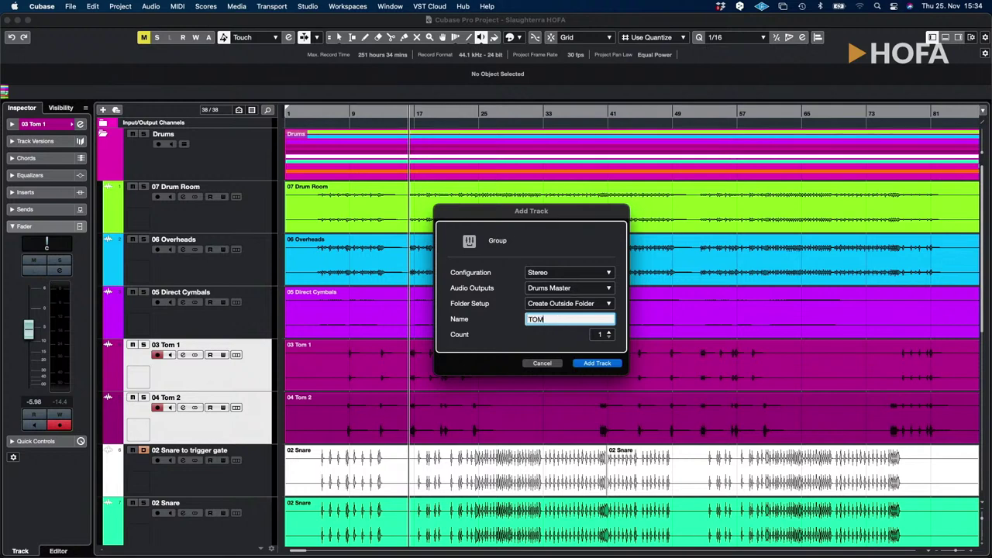
key(Return)
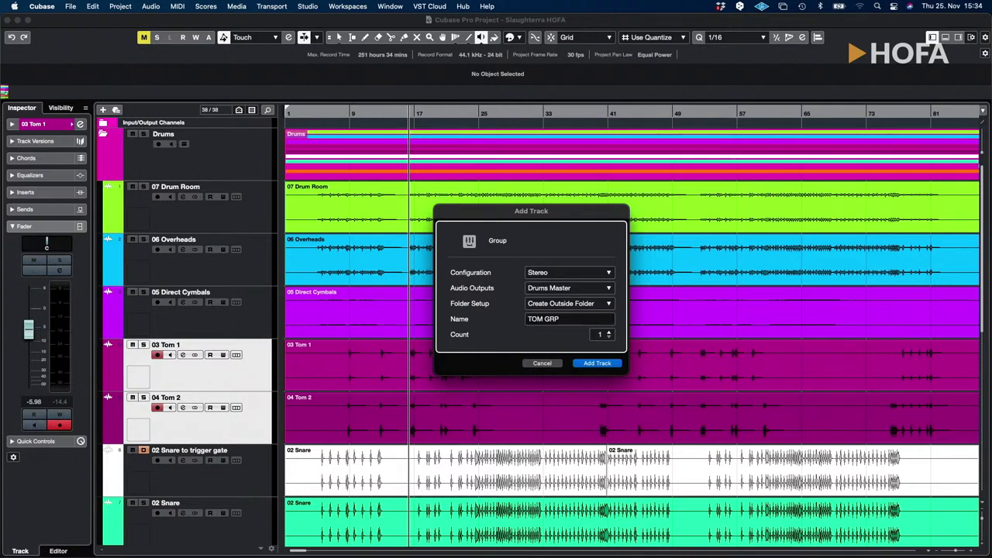
Turn off the solo on TOM GRP and route the output of 03 Tom 1 to TOM GRP.
click(143, 450)
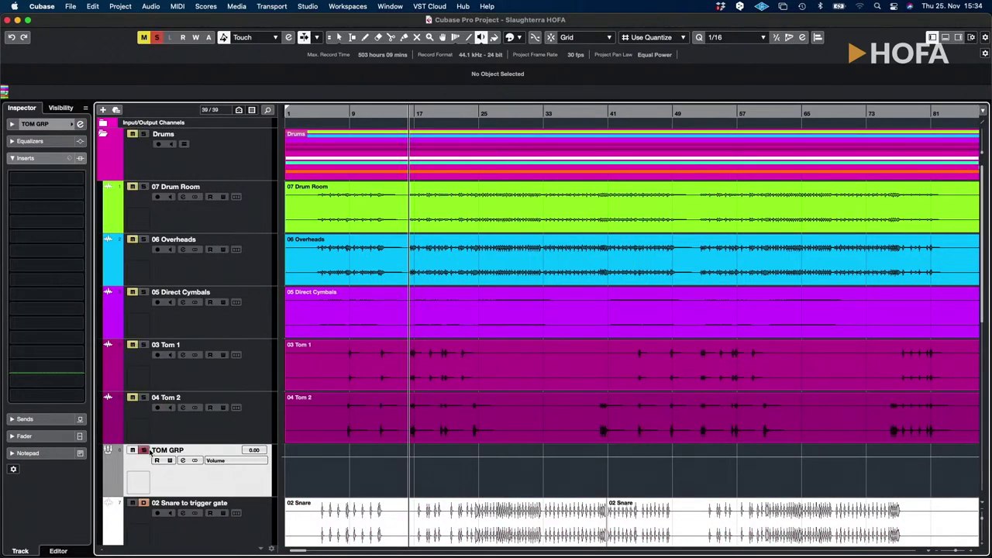
click(144, 450)
click(246, 378)
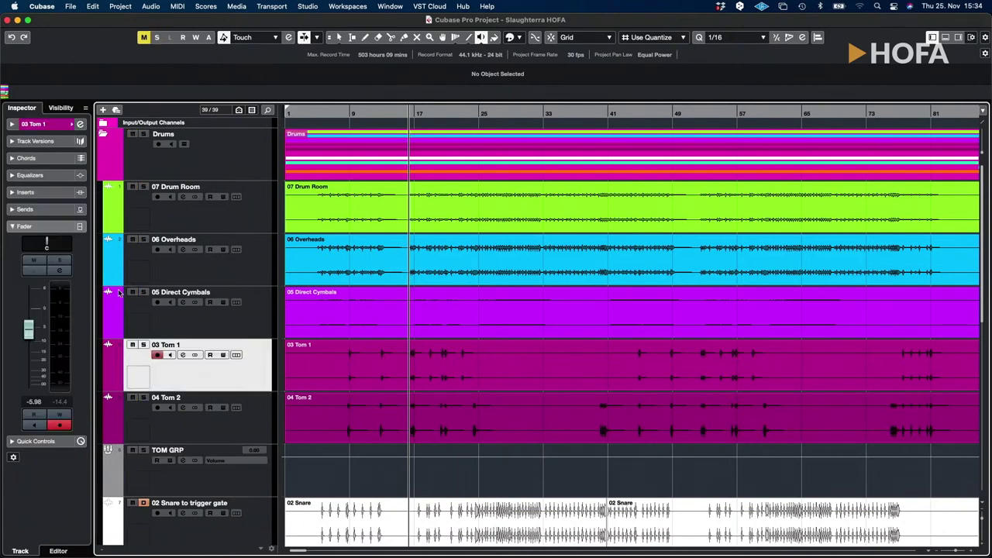
click(45, 122)
shift+click(260, 421)
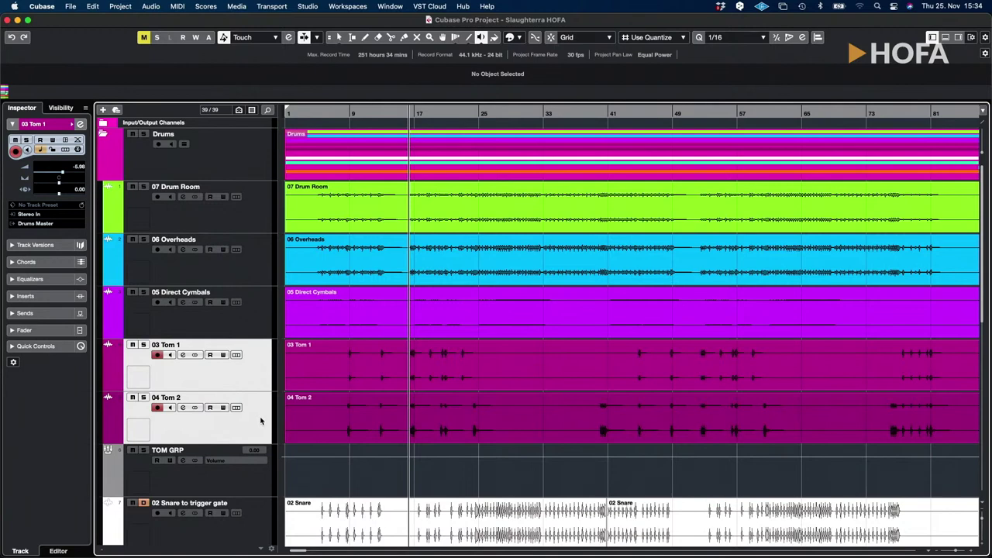
click(55, 225)
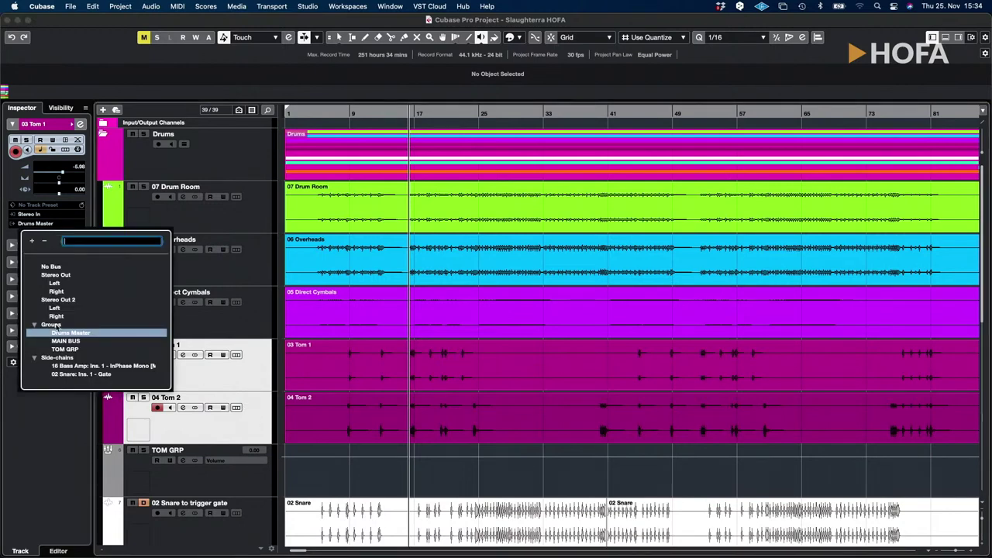
click(70, 350)
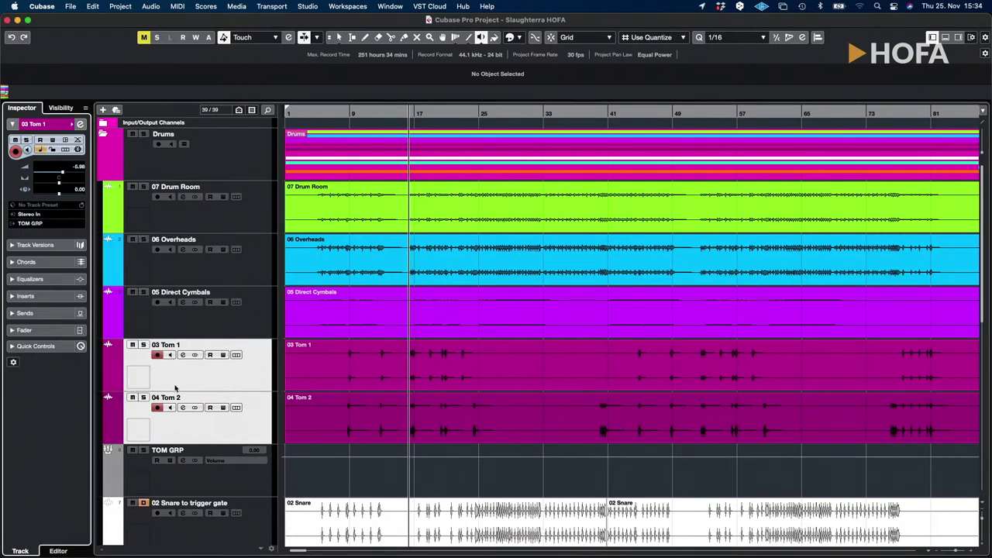
Route the output of the 04 Tom 2 track to TOM GRP.
click(140, 426)
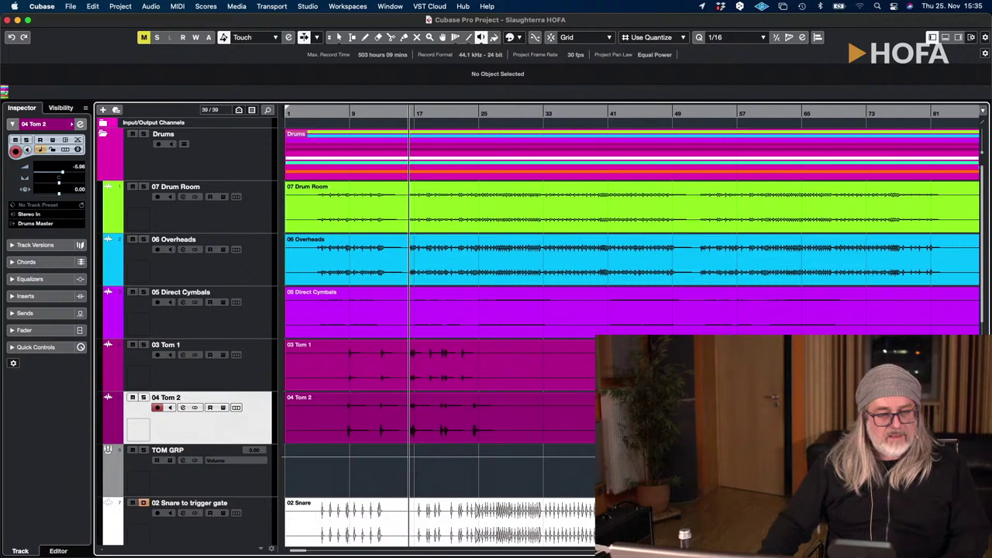
click(45, 223)
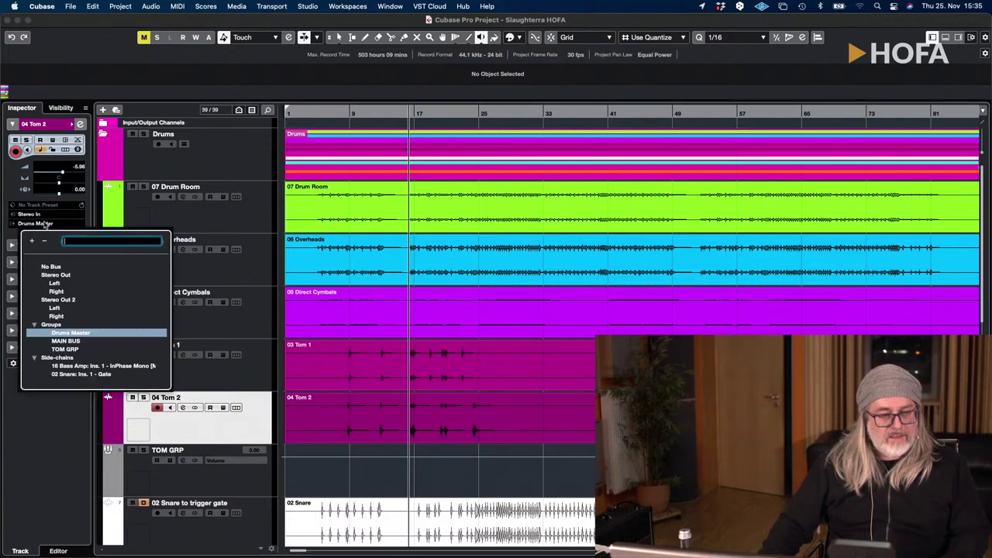
click(64, 351)
Solo TOM GRP during playback to check the tom routing, and turn its solo off again.
click(144, 450)
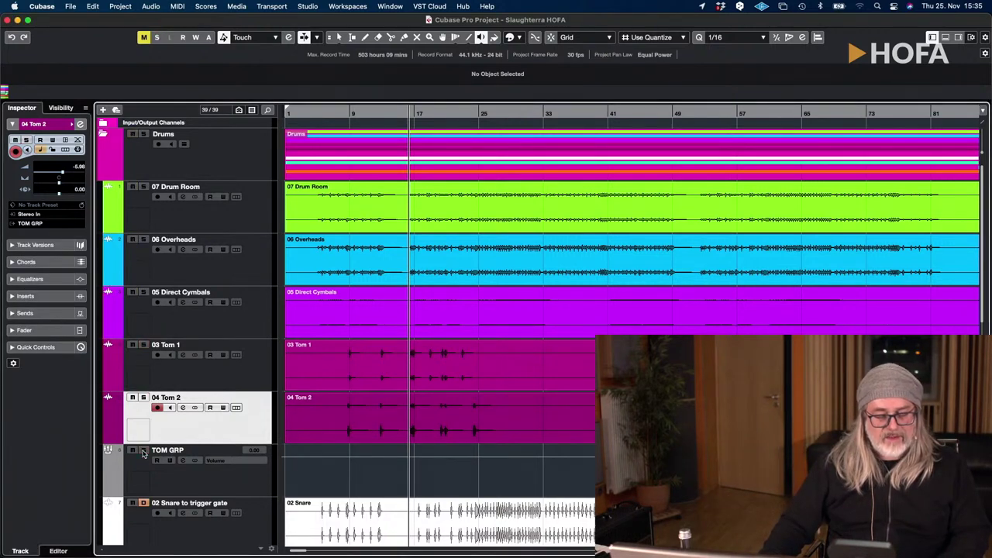
key(space)
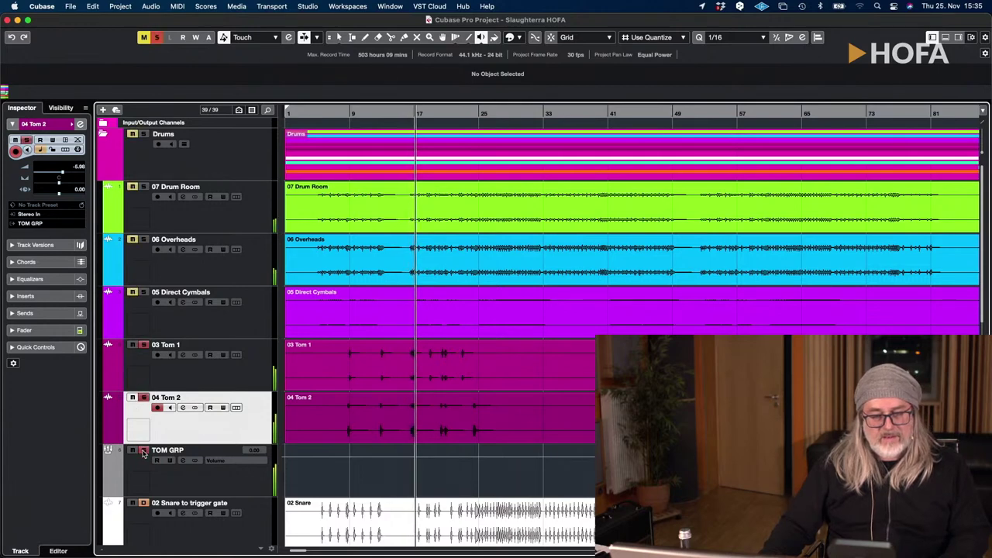
click(144, 450)
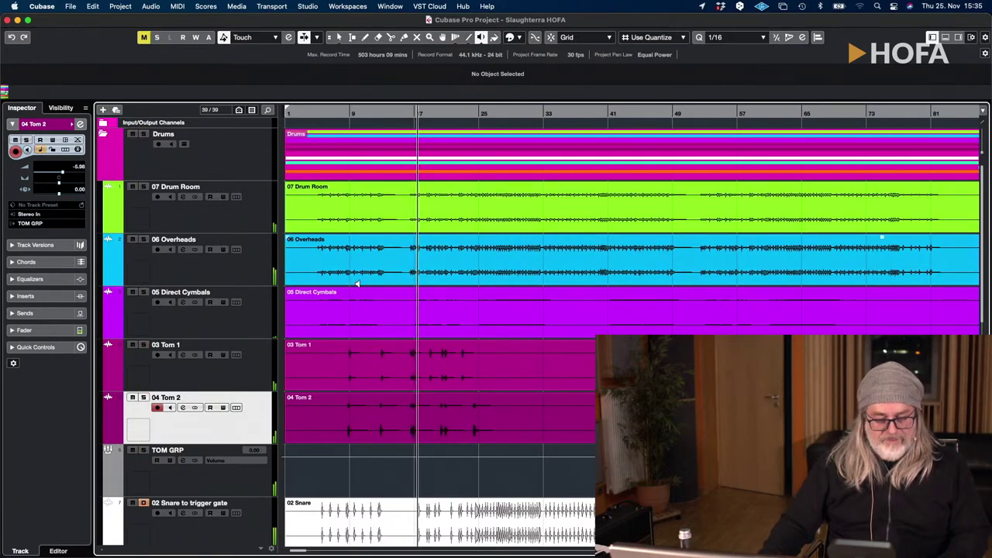
Reduce the height of all tracks to fit the whole list and solo the 02 Snare track.
key(shift+g)
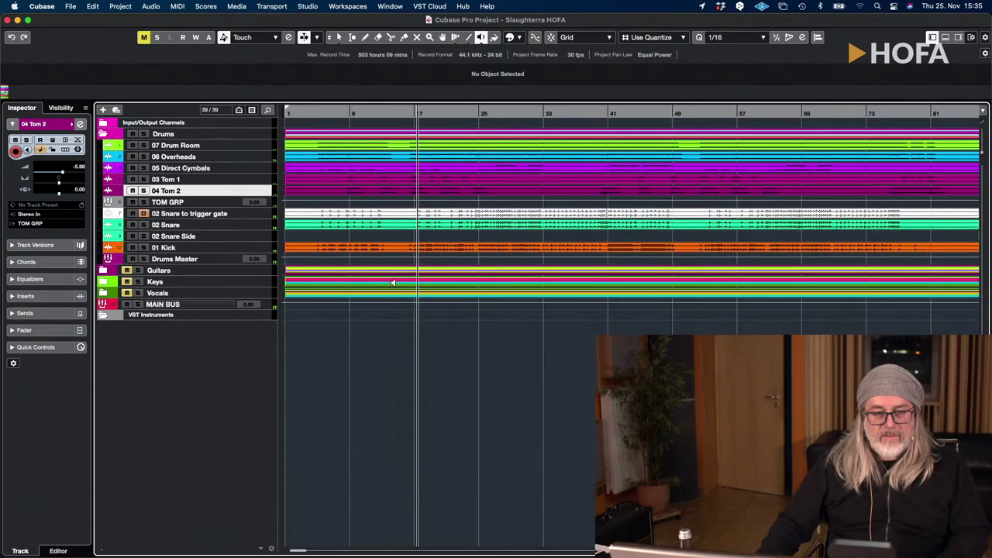
click(144, 225)
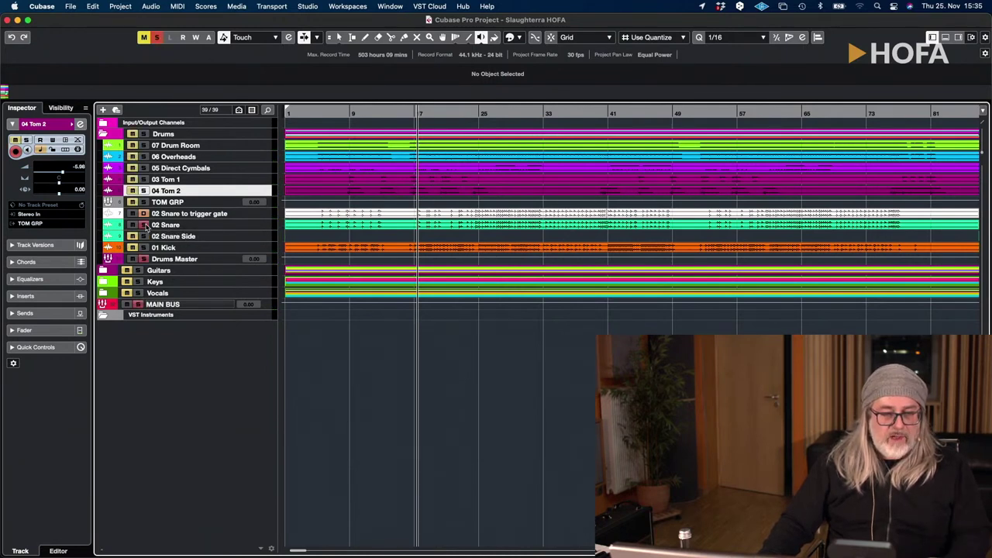
Turn off the 02 Snare solo, briefly solo 01 Kick, and play all the drums together from about bar 8.
click(144, 226)
click(144, 248)
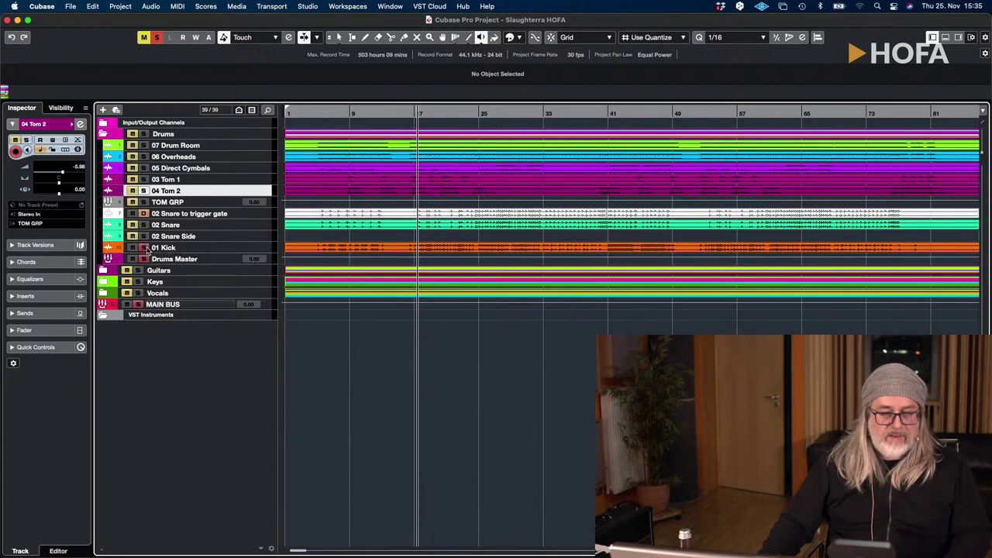
click(144, 248)
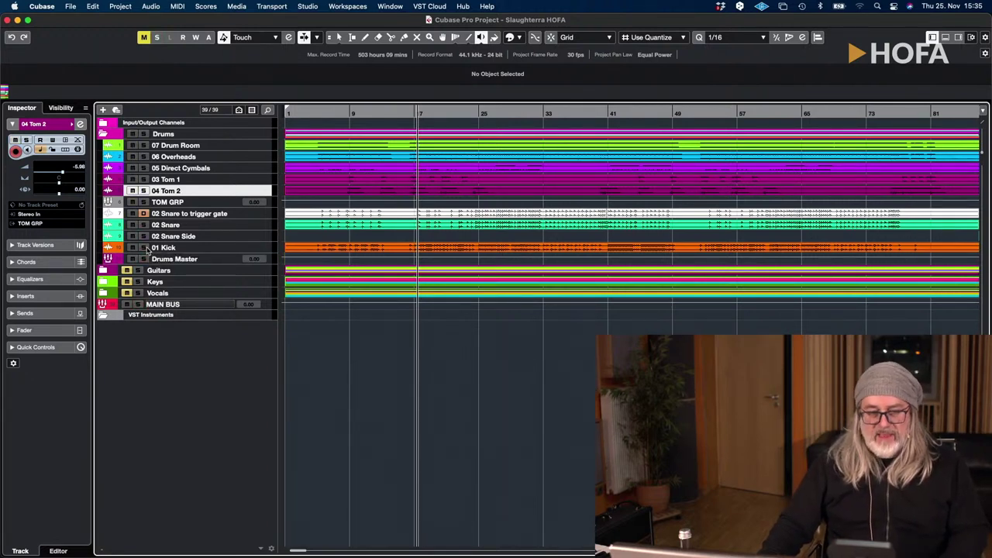
click(342, 113)
key(space)
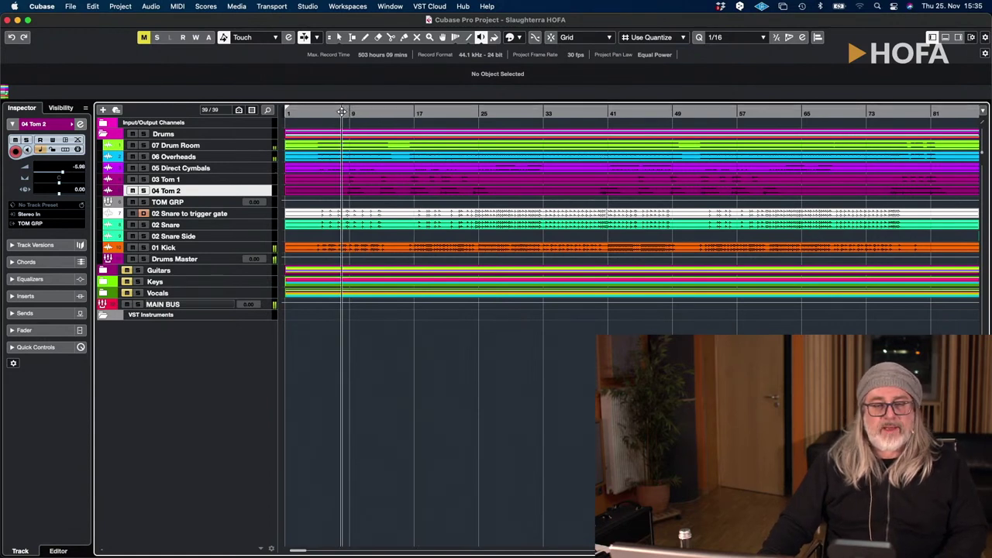
Solo the 07 Drum Room track, show its insert slots and move playback to about bar 18.
click(143, 146)
click(211, 146)
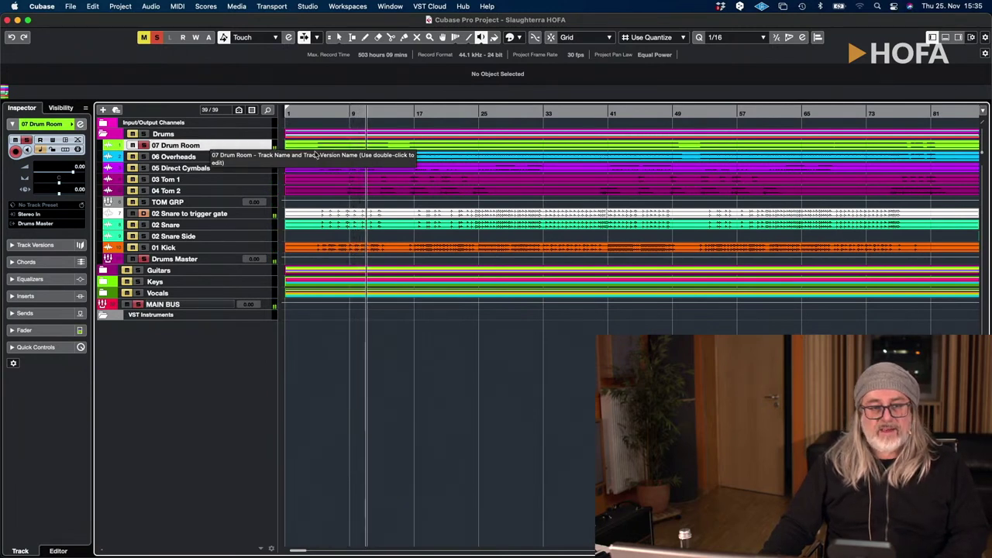
click(31, 296)
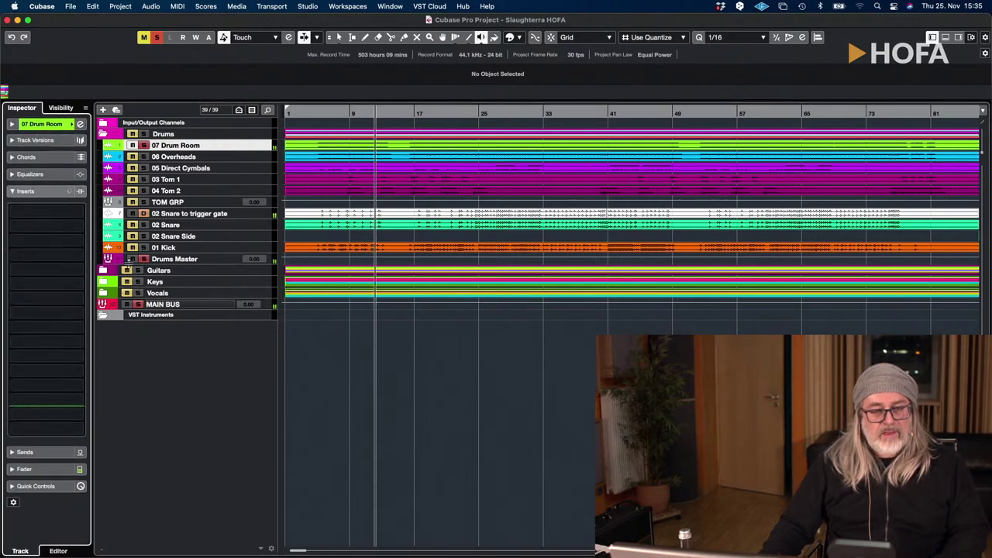
click(422, 114)
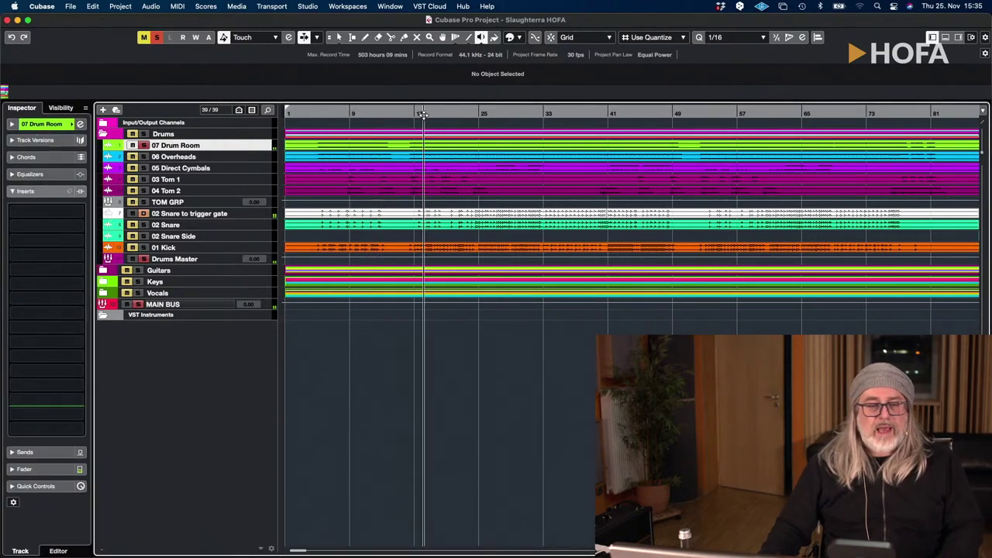
Insert bx_control V2 as the first effect on 07 Drum Room and raise its Mono-Maker to 237 Hz.
click(47, 211)
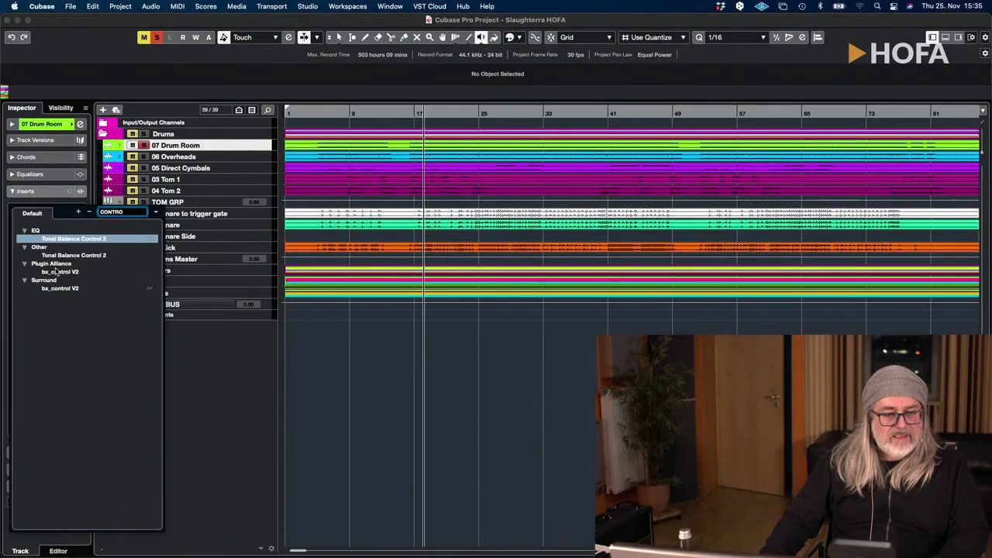
click(57, 272)
key(Return)
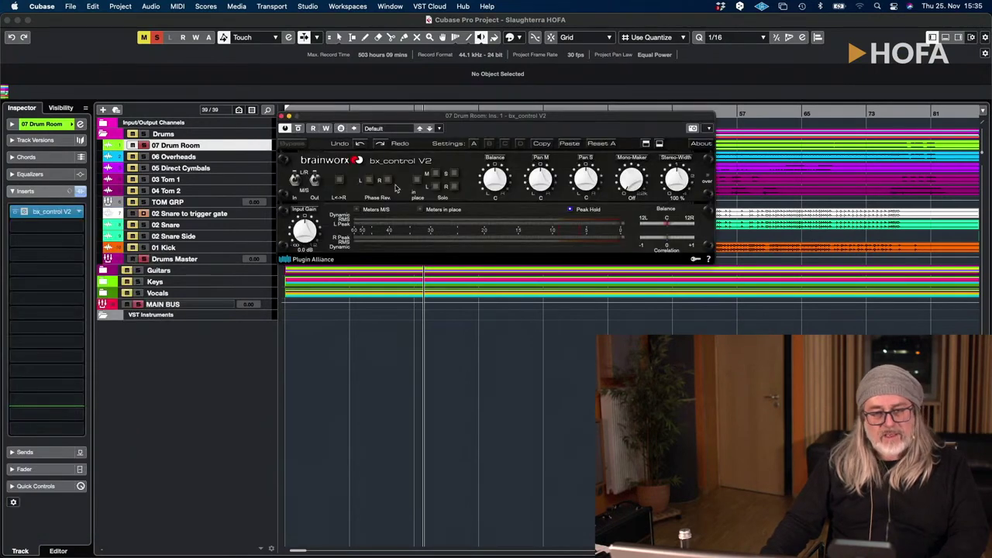
drag(452, 117, 448, 312)
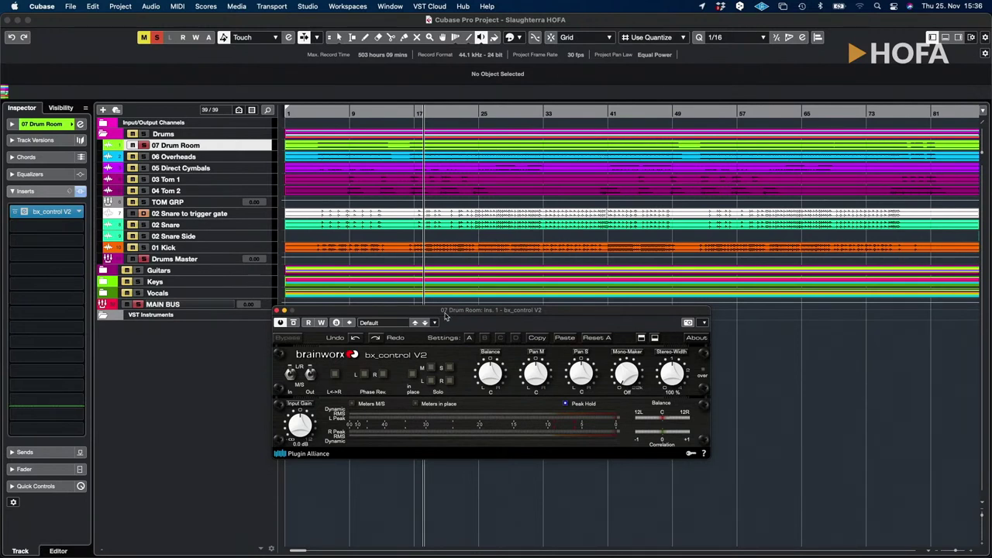
drag(476, 312, 472, 322)
drag(618, 392, 620, 364)
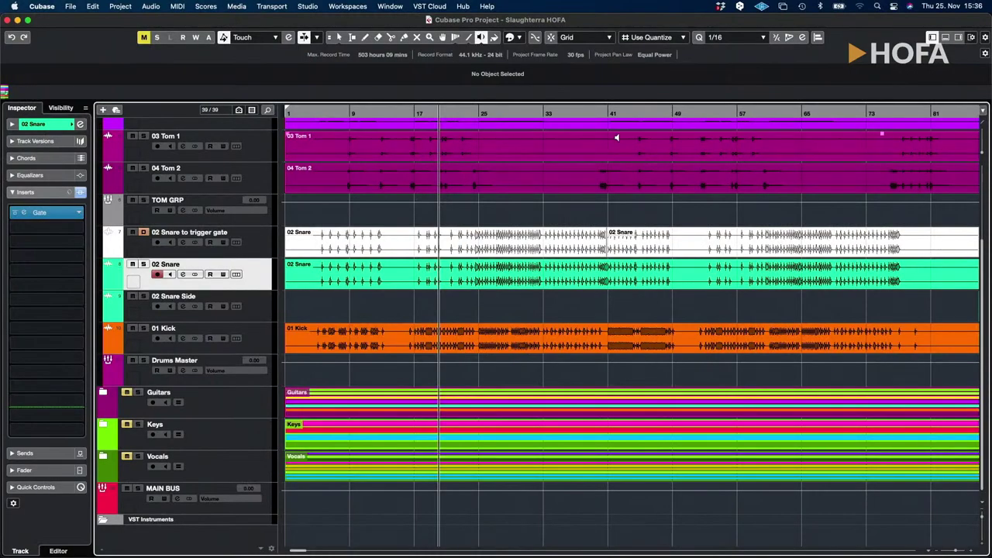
On 02 Snare to trigger gate, cut out and delete the stretch between the hit at bar 20 and the following hit after bar 21.
scroll(471, 128, up, 3)
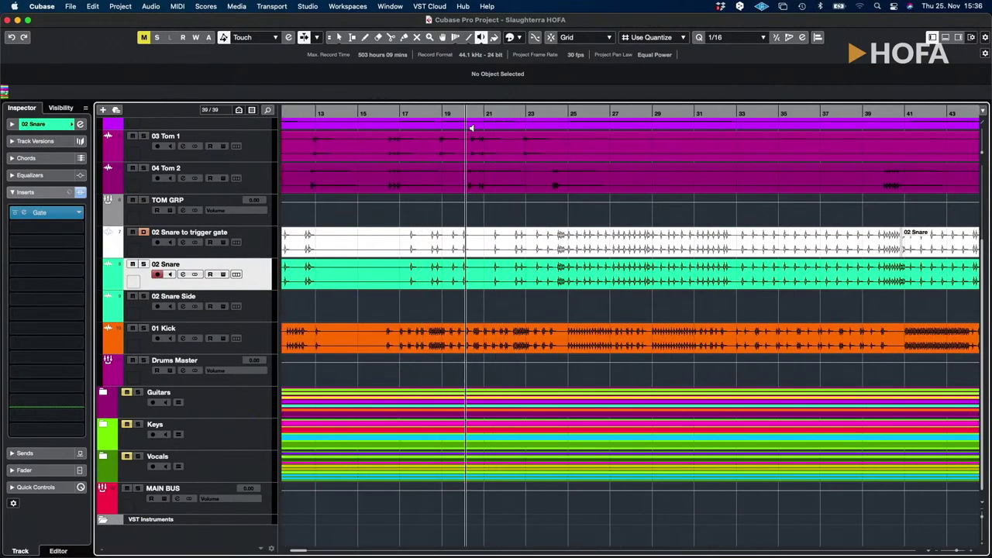
scroll(468, 148, up, 4)
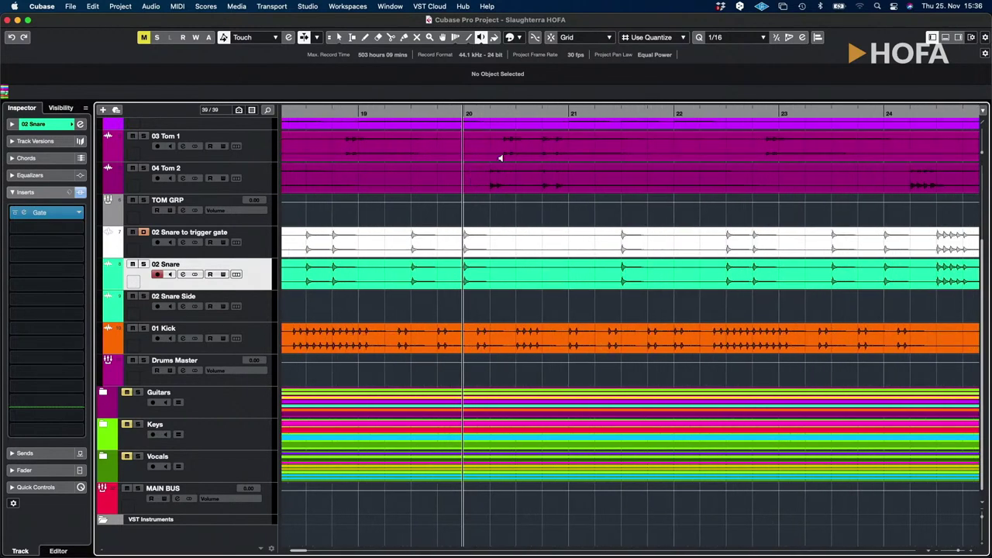
key(1)
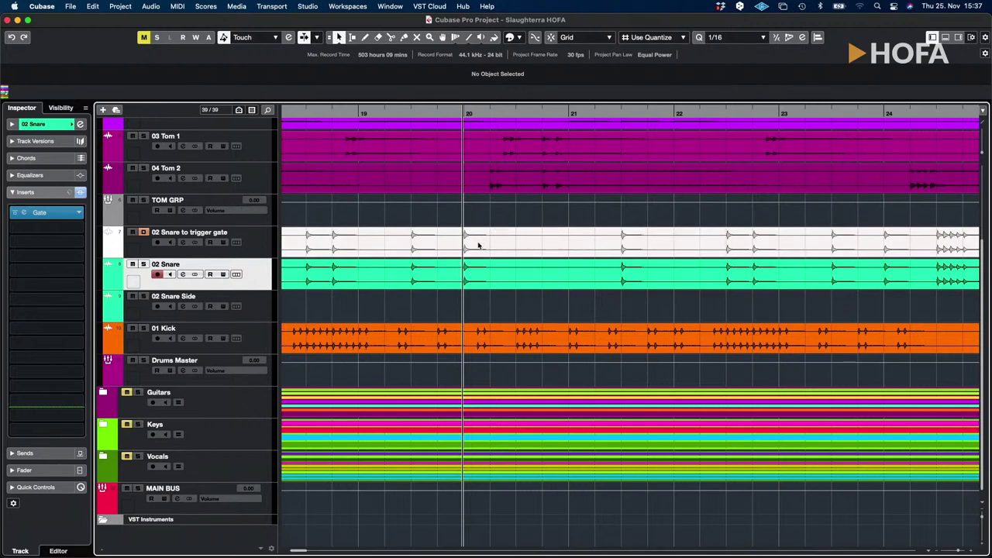
click(480, 238)
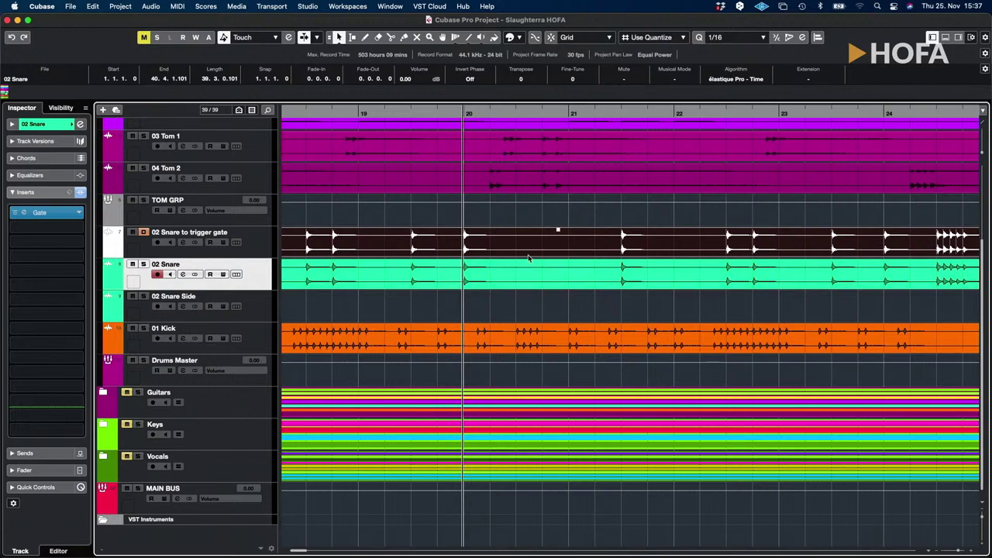
alt+click(480, 255)
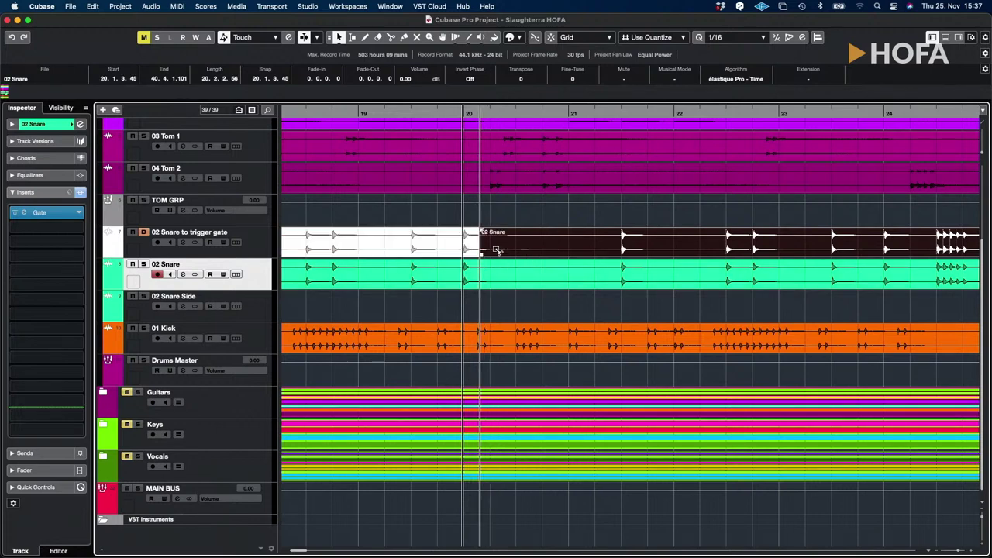
alt+click(593, 249)
click(539, 235)
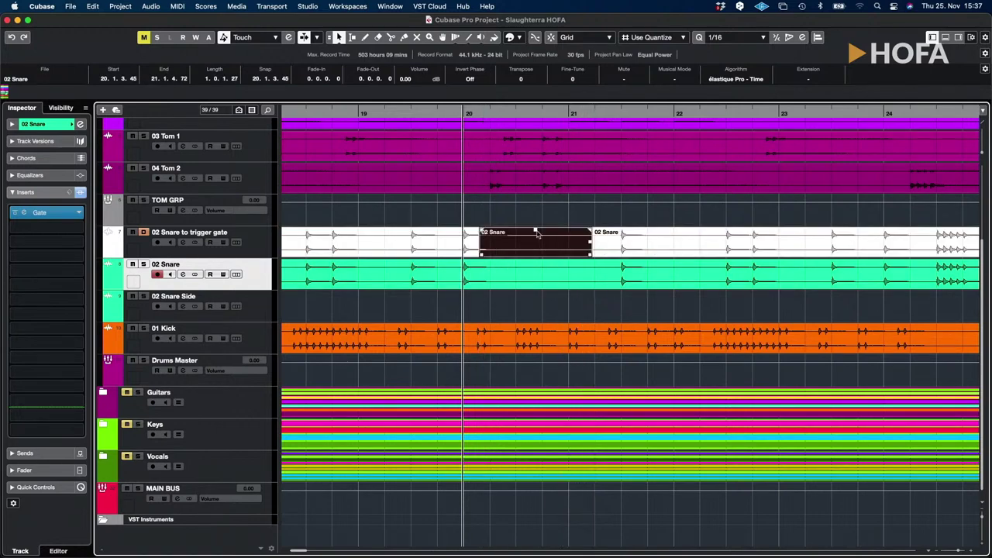
key(Delete)
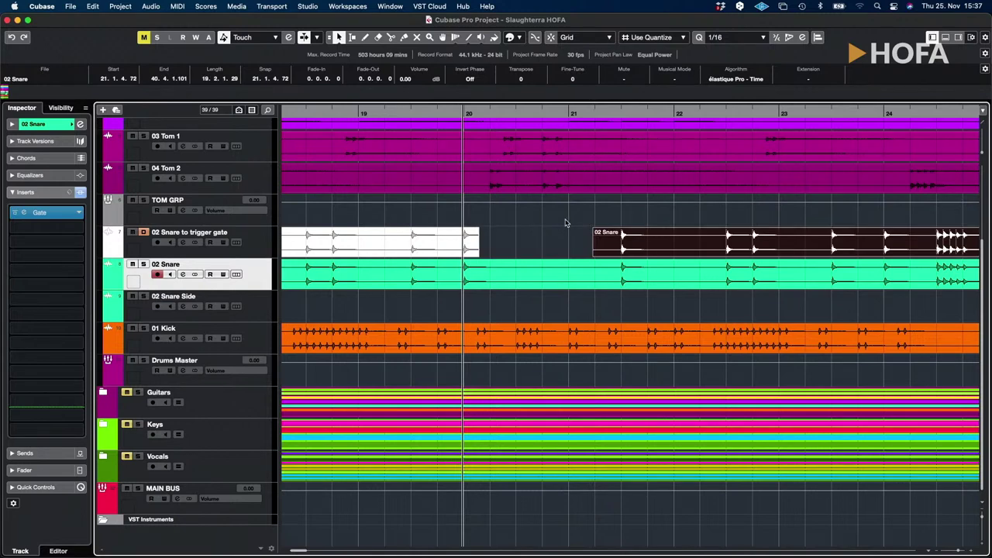
Split 02 Snare to trigger gate twice just before the bar 20 hit and delete the short piece between the cuts.
click(428, 243)
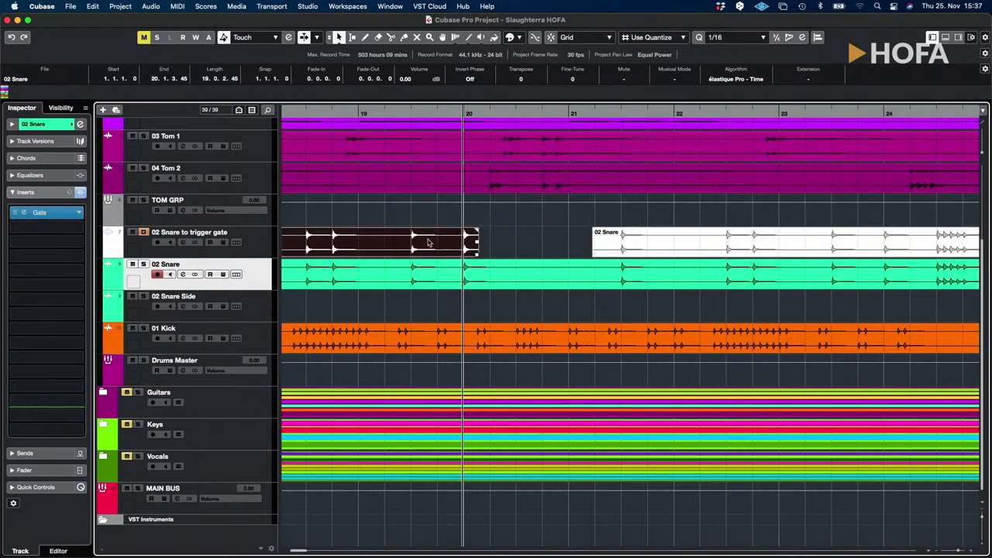
alt+click(434, 242)
alt+click(454, 243)
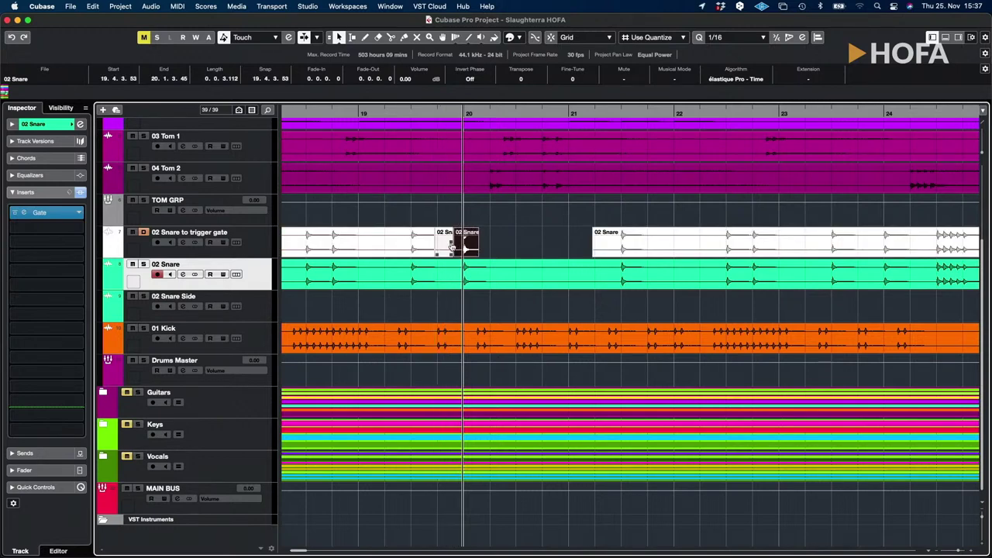
click(448, 242)
key(Delete)
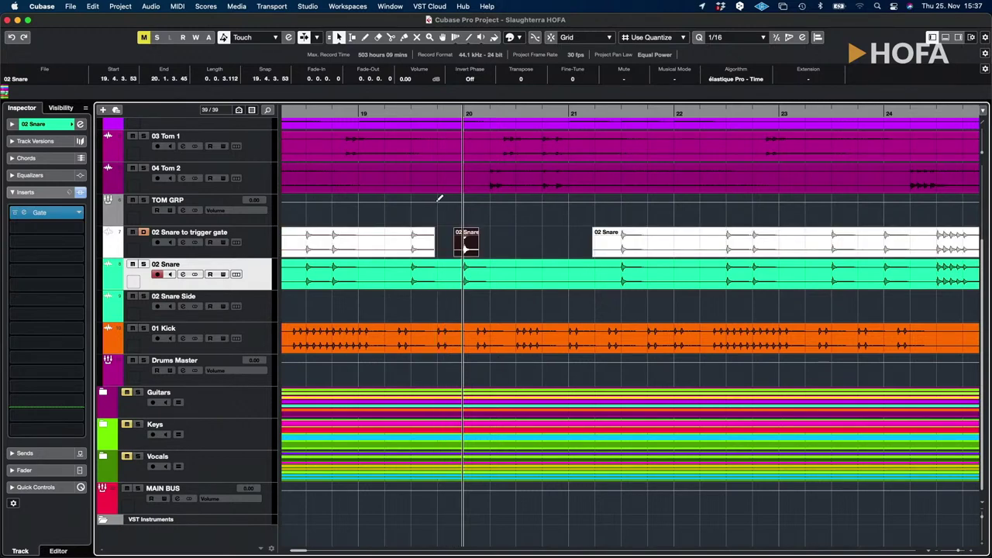
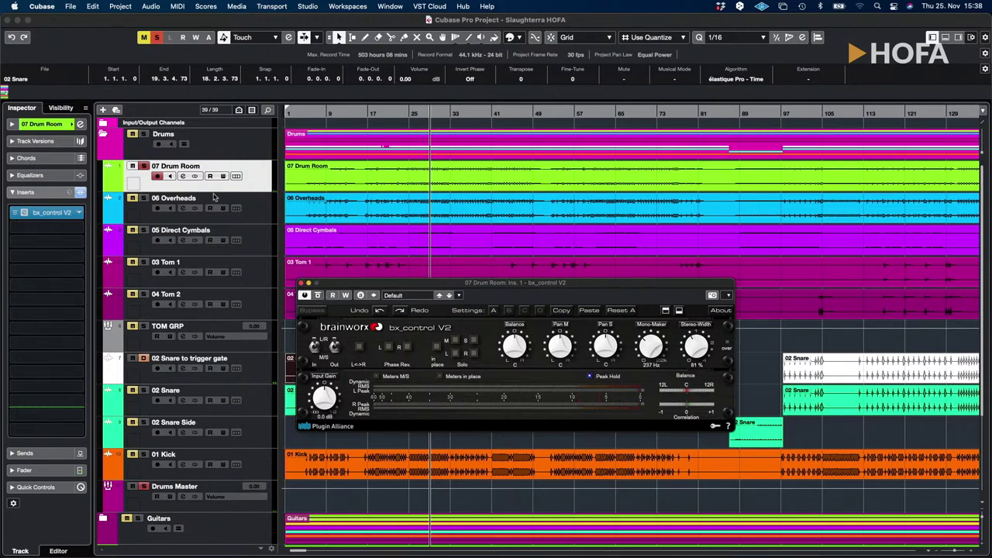
Close bx_control V2, insert DevilLocDeluxe in the second slot of 07 Drum Room, and solo the track to hear it.
click(142, 166)
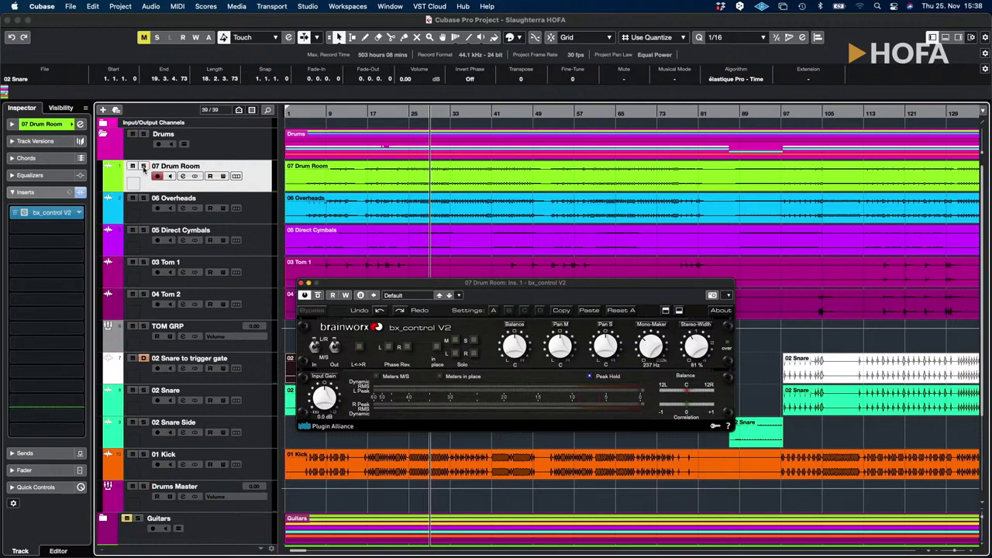
click(302, 284)
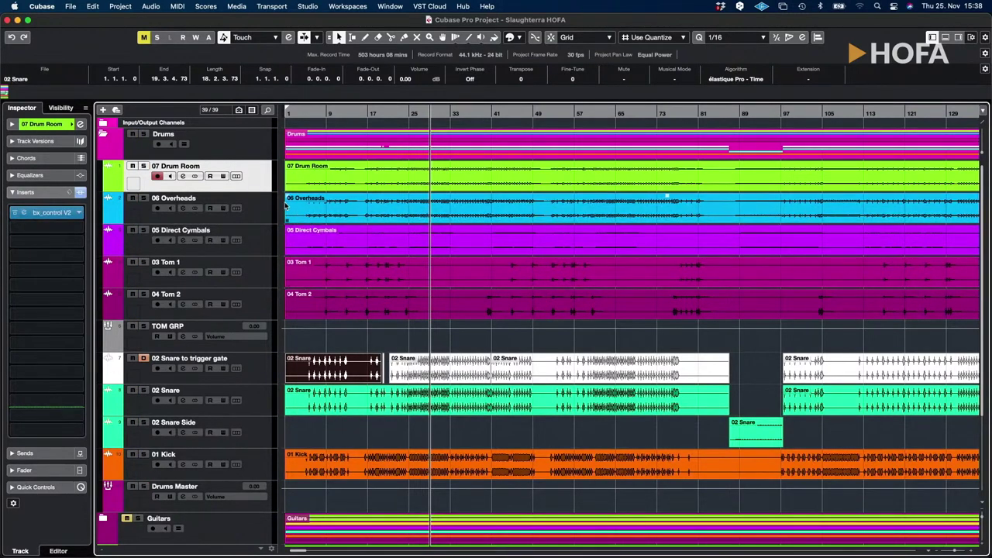
click(72, 224)
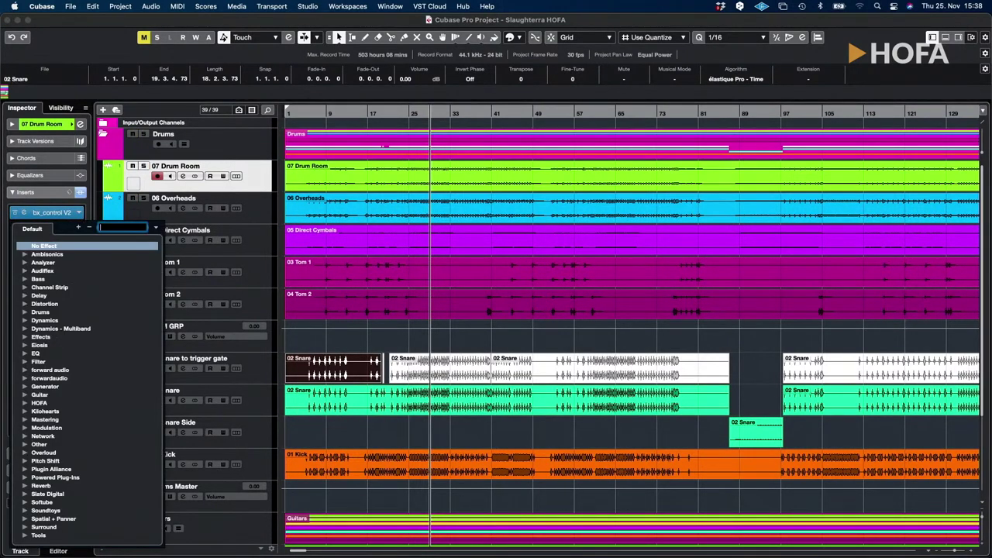
text(DEVIL)
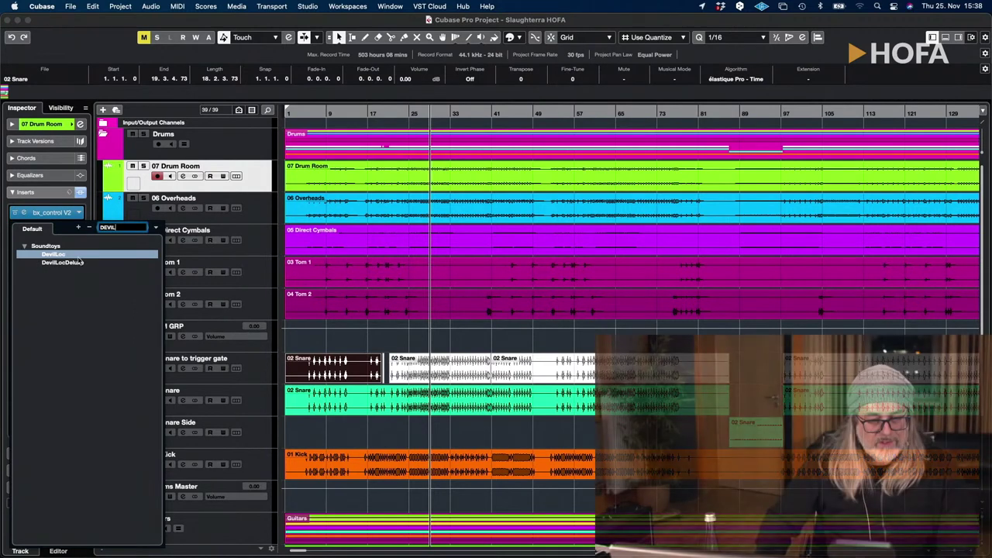
click(109, 264)
click(71, 262)
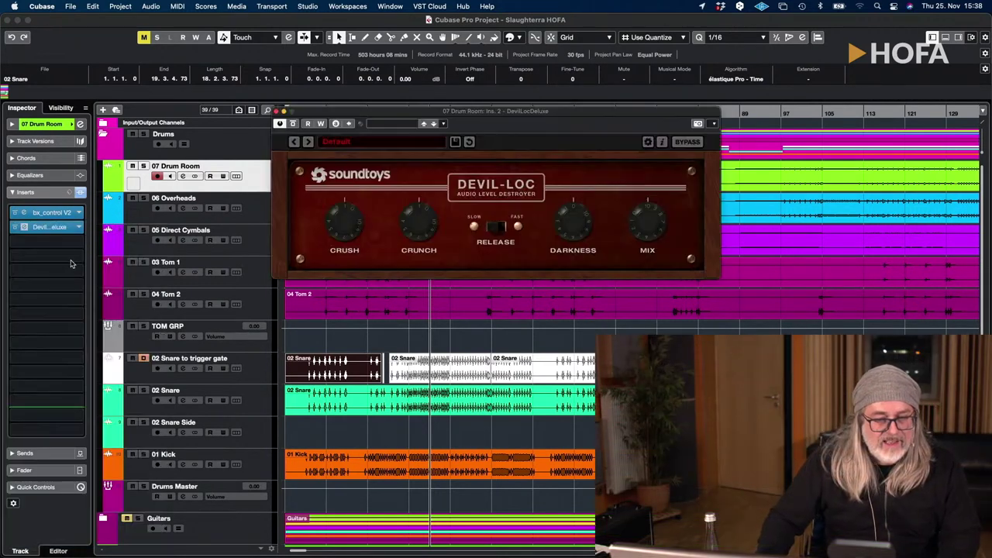
click(143, 165)
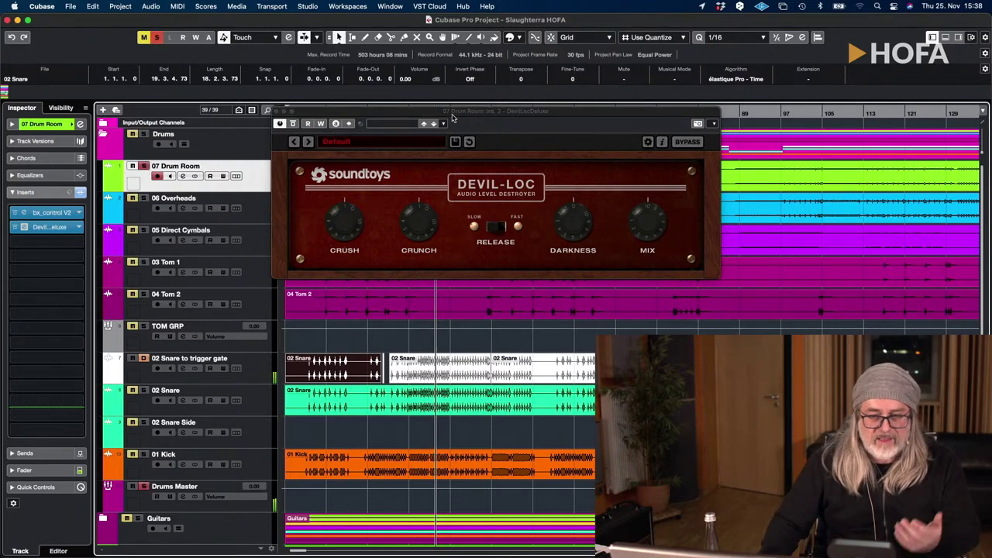
drag(453, 118, 534, 178)
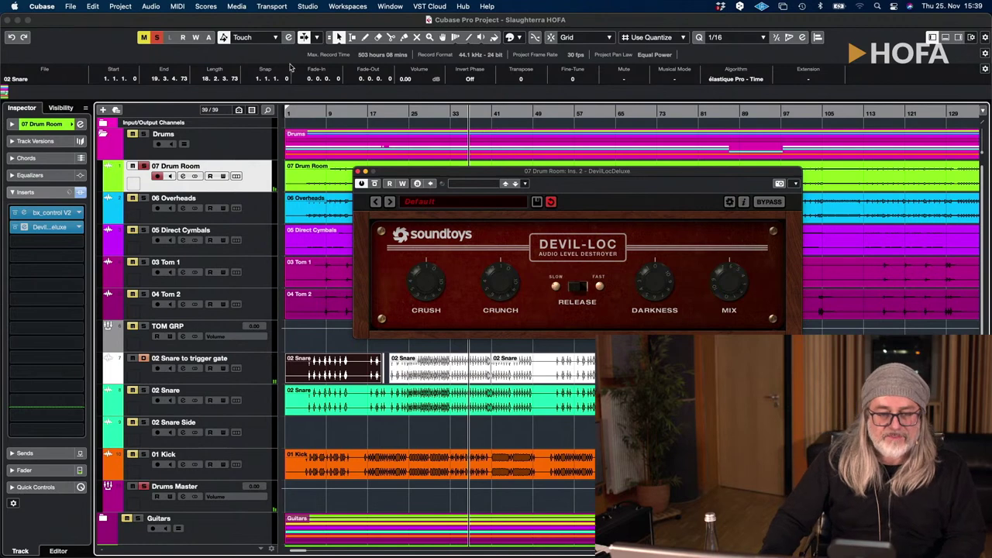
Insert the HOFA IQ-DeEsser in the third slot of 07 Drum Room and load its MASTER Too Loud Cymbals preset.
click(47, 227)
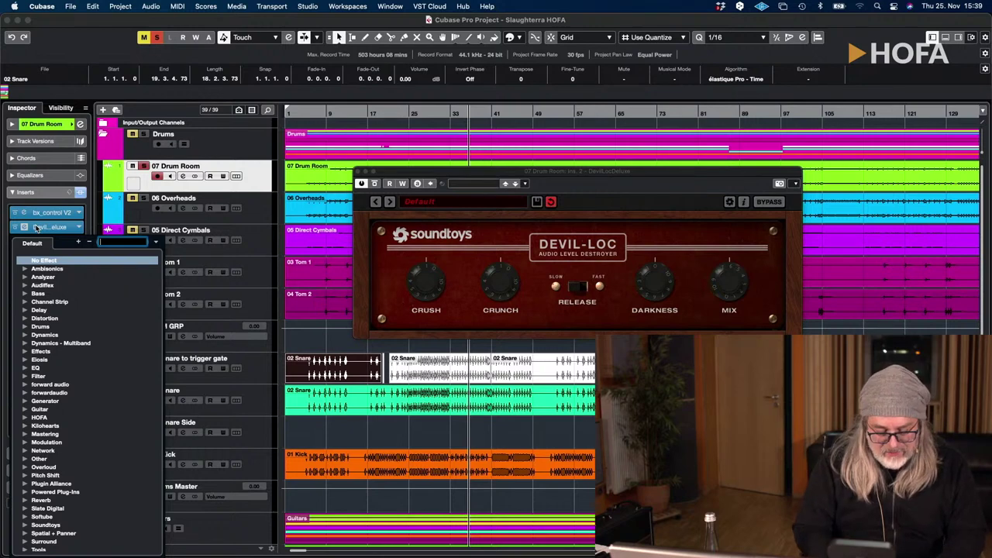
text(DE)
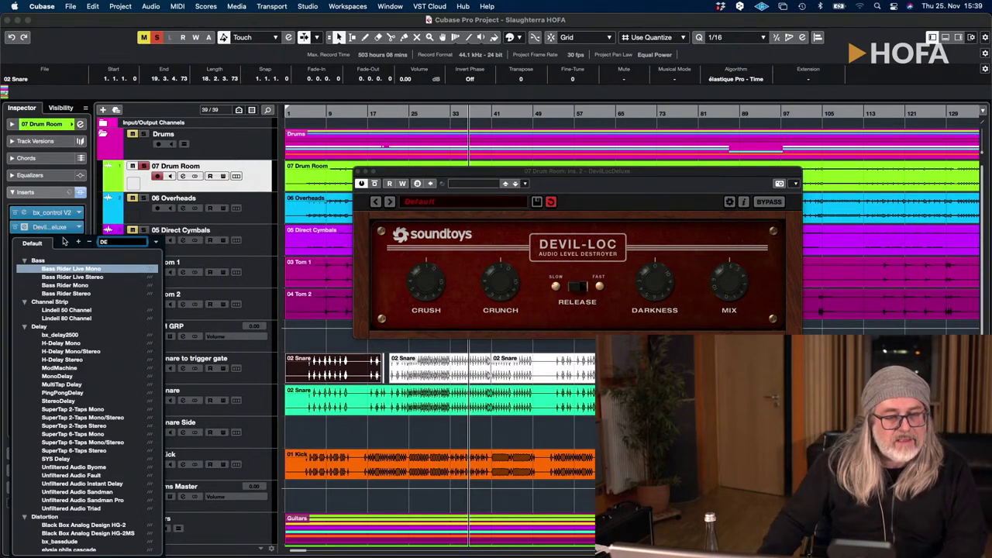
text(E)
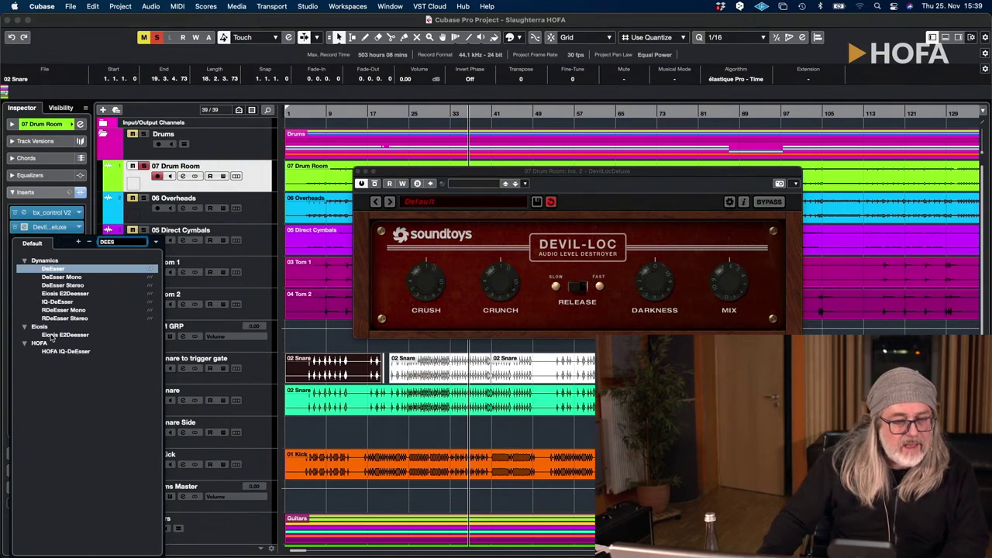
text(S)
click(59, 302)
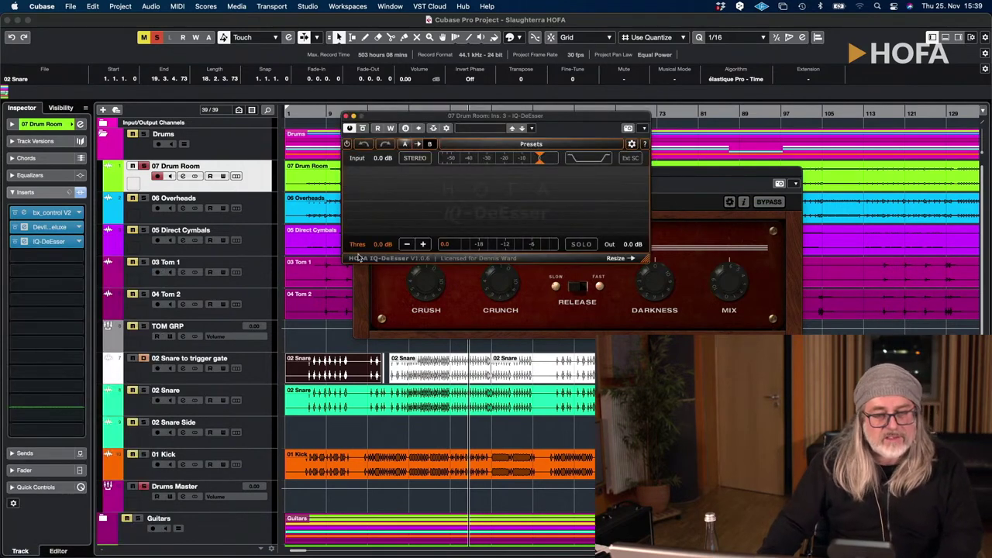
drag(485, 117, 545, 158)
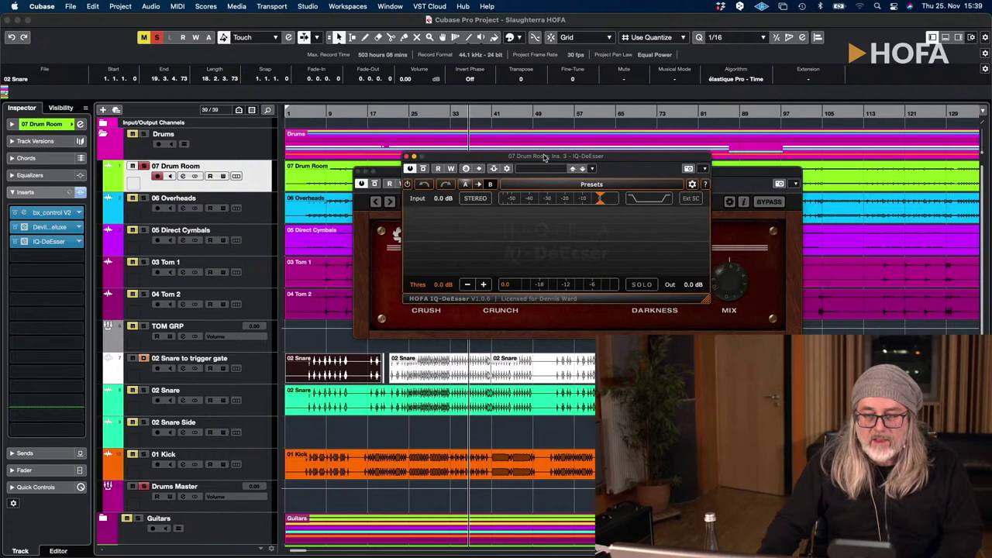
click(593, 185)
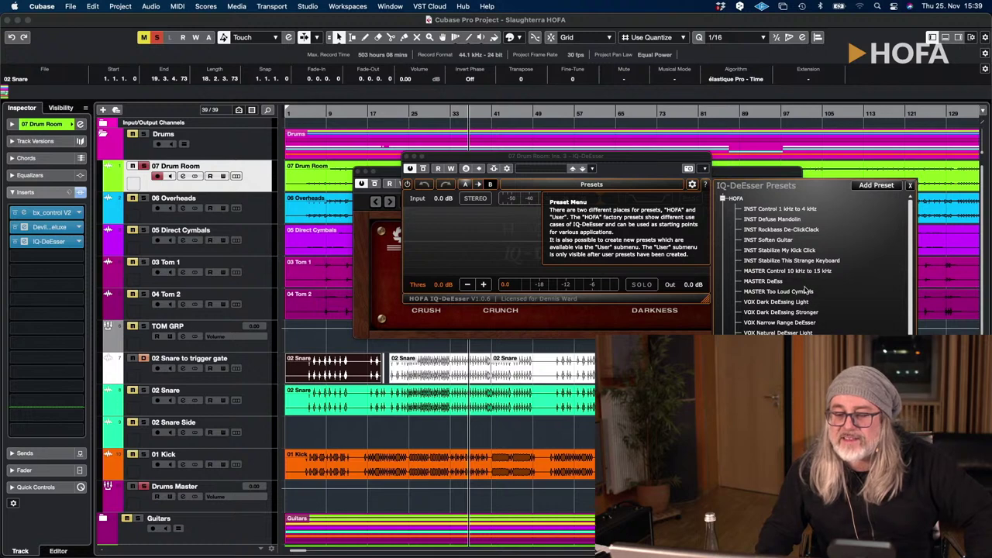
click(779, 291)
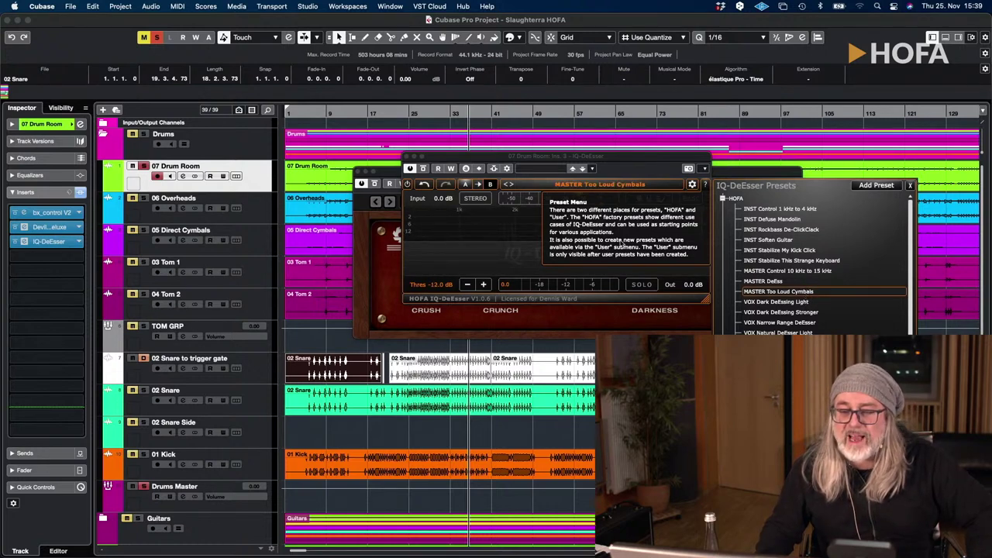
During playback, lower the IQ-DeEsser threshold on 07 Drum Room to -25.9 dB, and close the IQ-DeEsser and DevilLocDeluxe windows.
click(627, 158)
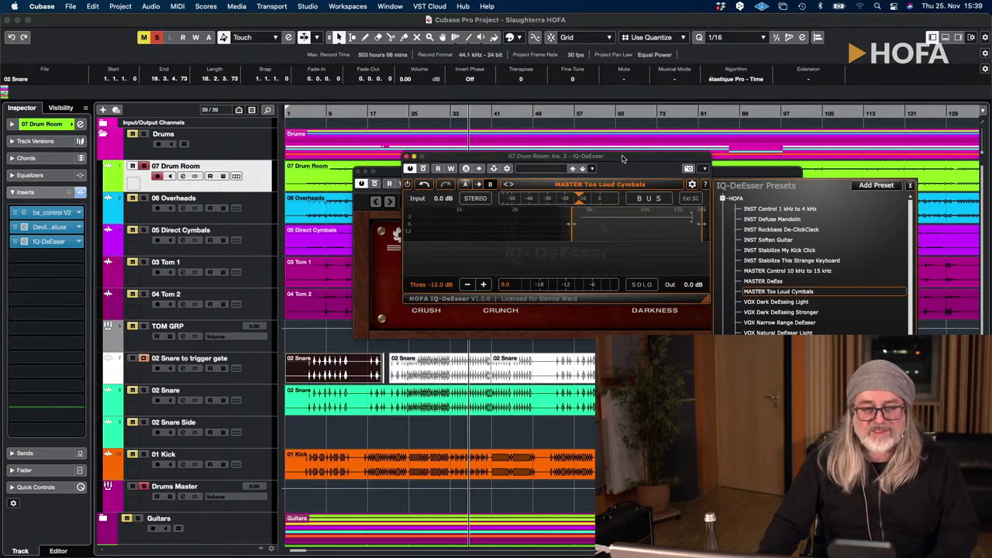
key(space)
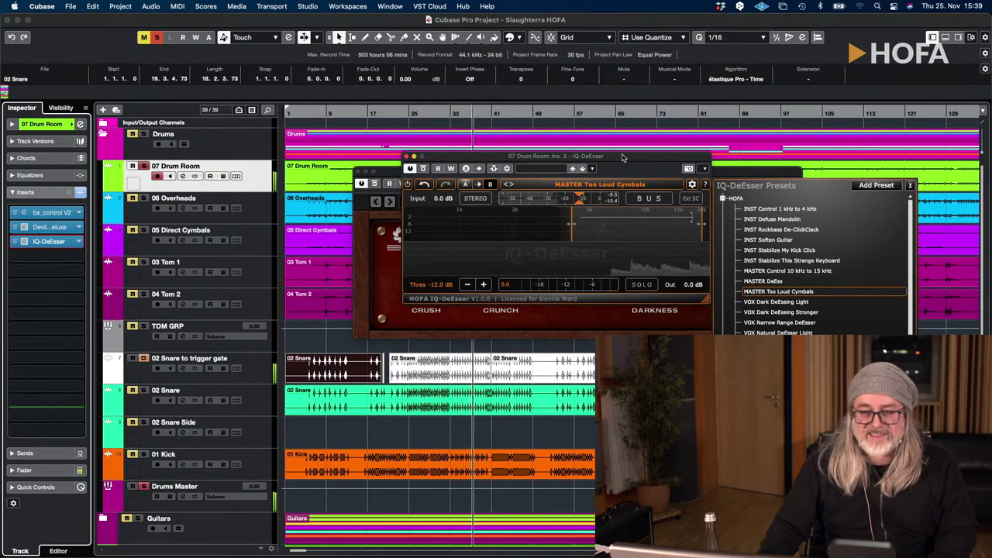
drag(580, 199, 554, 208)
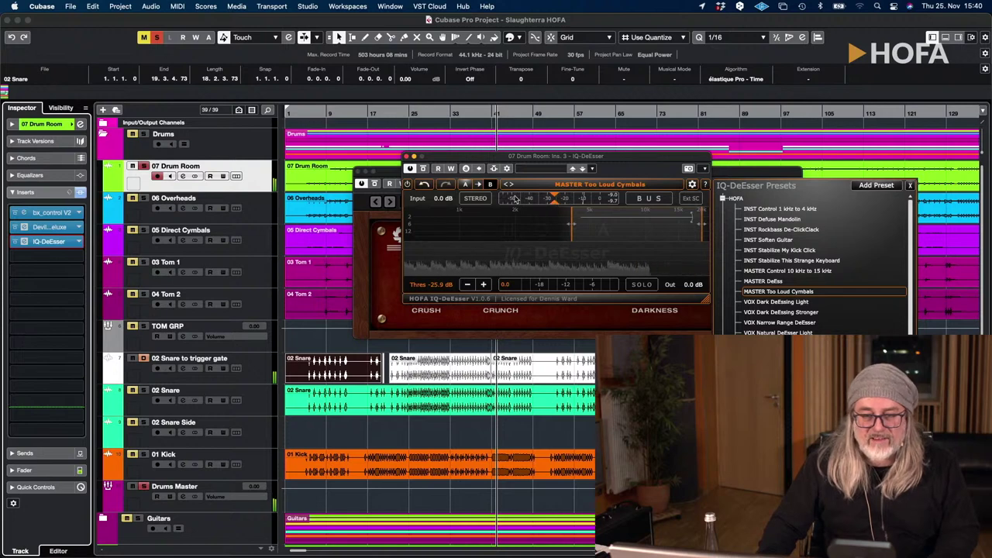
click(406, 156)
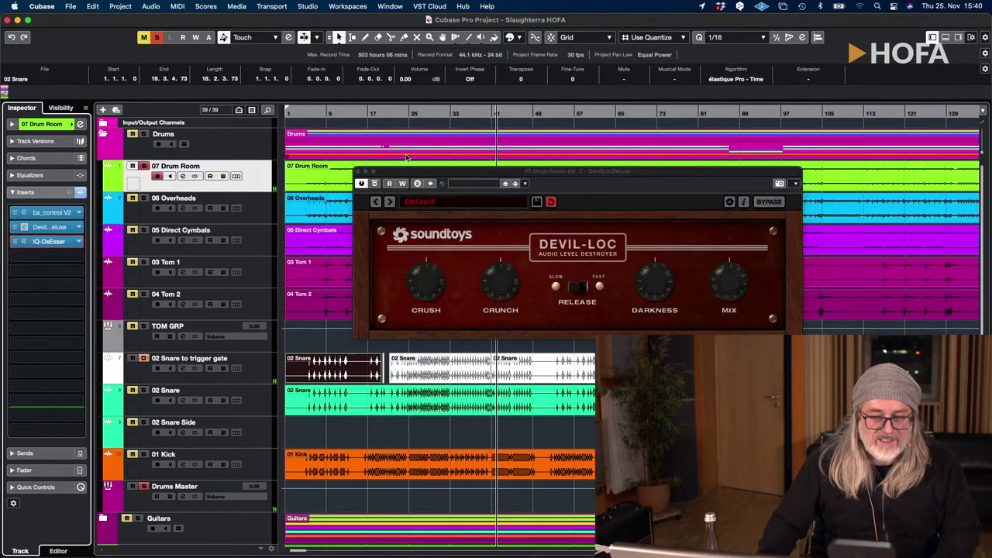
click(358, 171)
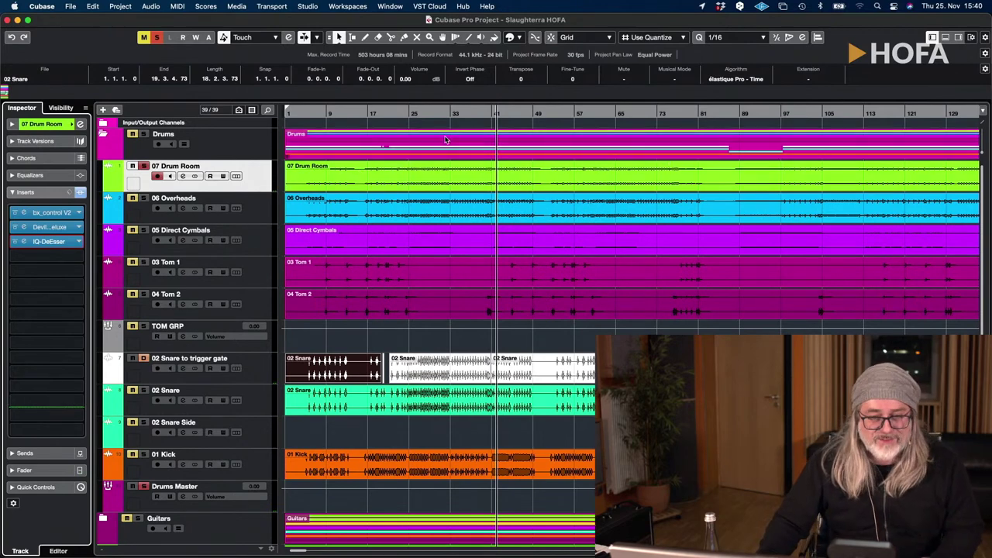
Reopen DevilLocDeluxe on 07 Drum Room to hear it in playback, close it, and unsolo the track.
click(24, 226)
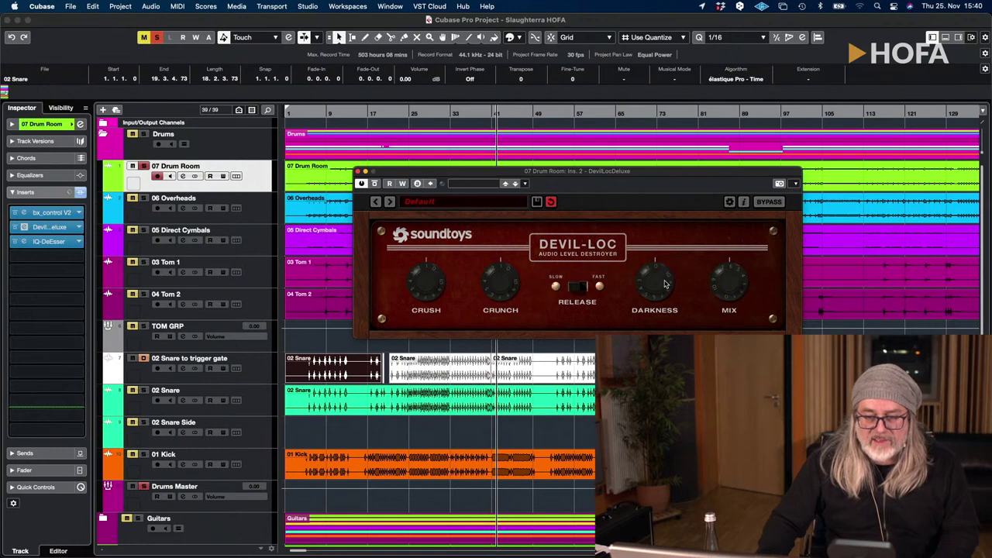
key(space)
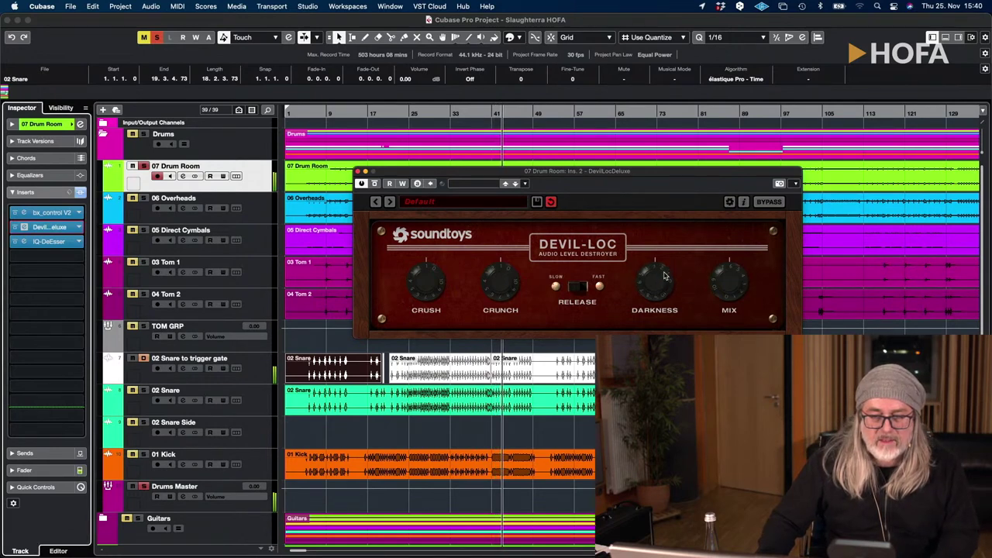
click(357, 171)
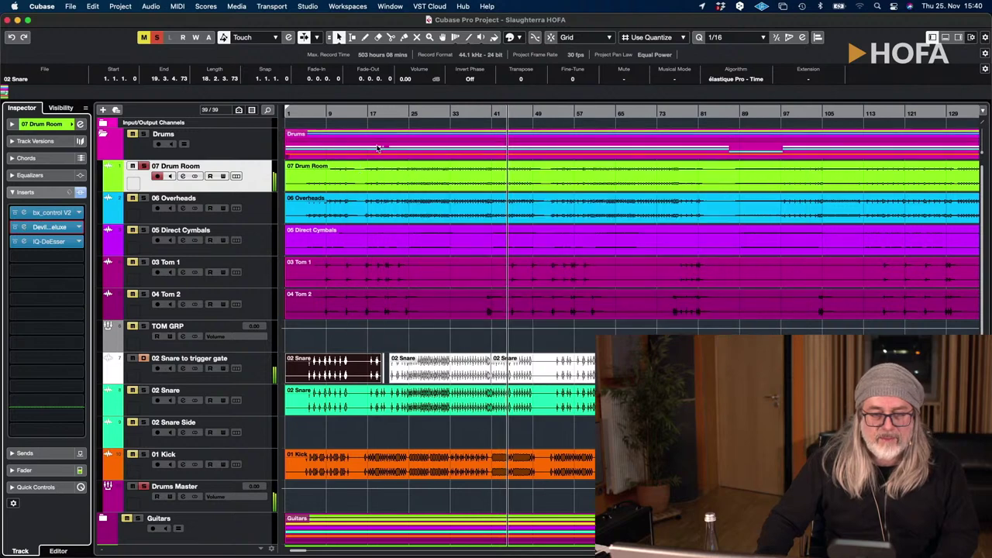
click(142, 167)
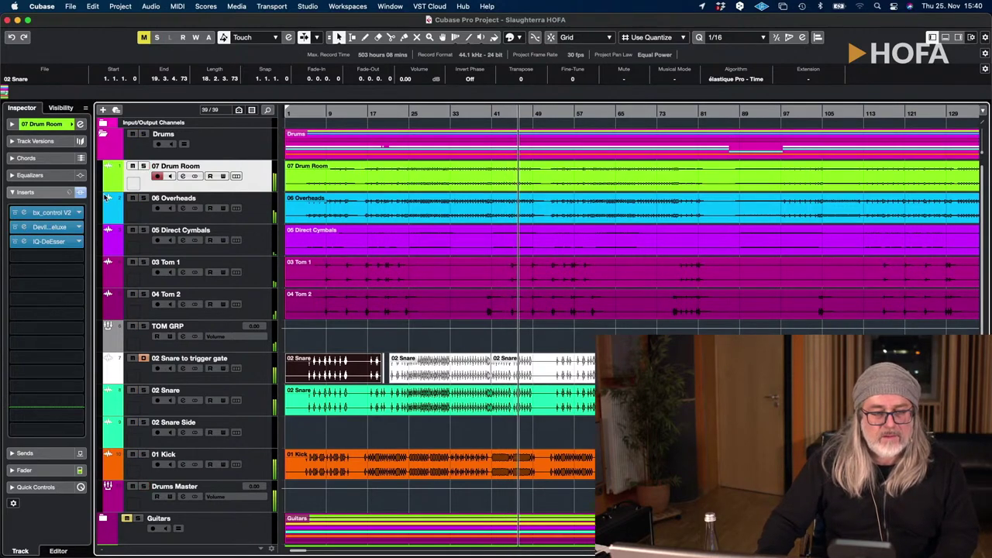
Compare the drum mix with all 07 Drum Room inserts bypassed and active, and leave them active with DevilLocDeluxe closed.
click(81, 193)
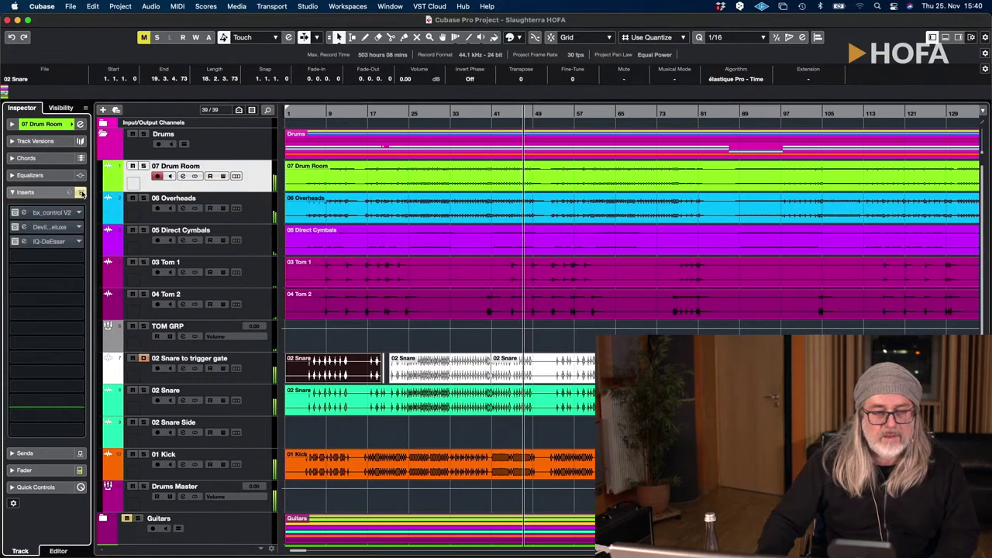
click(81, 194)
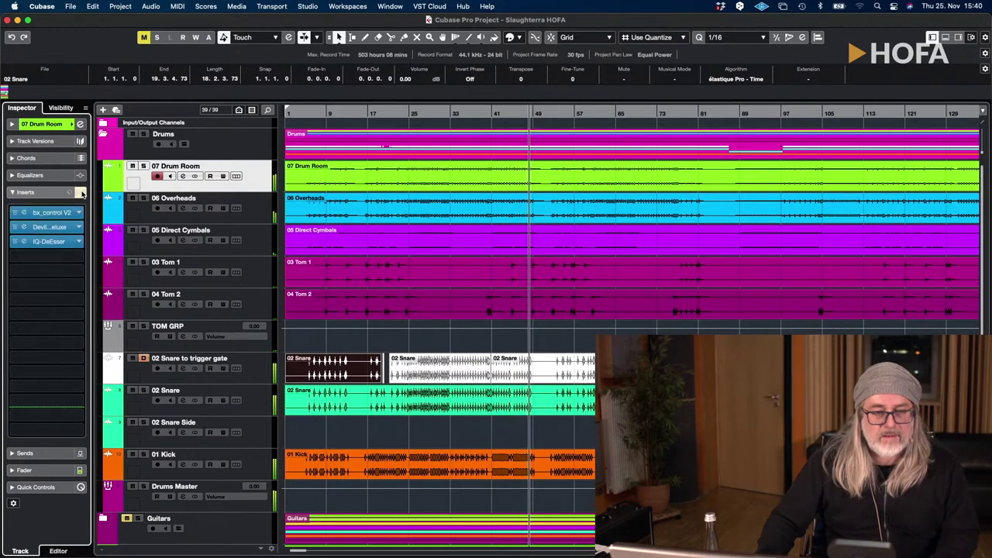
click(25, 228)
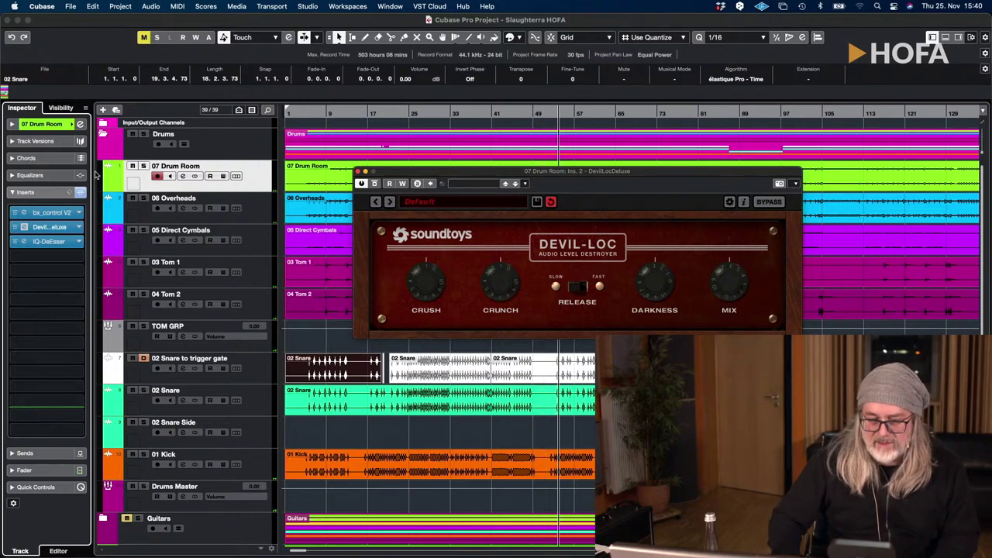
click(82, 193)
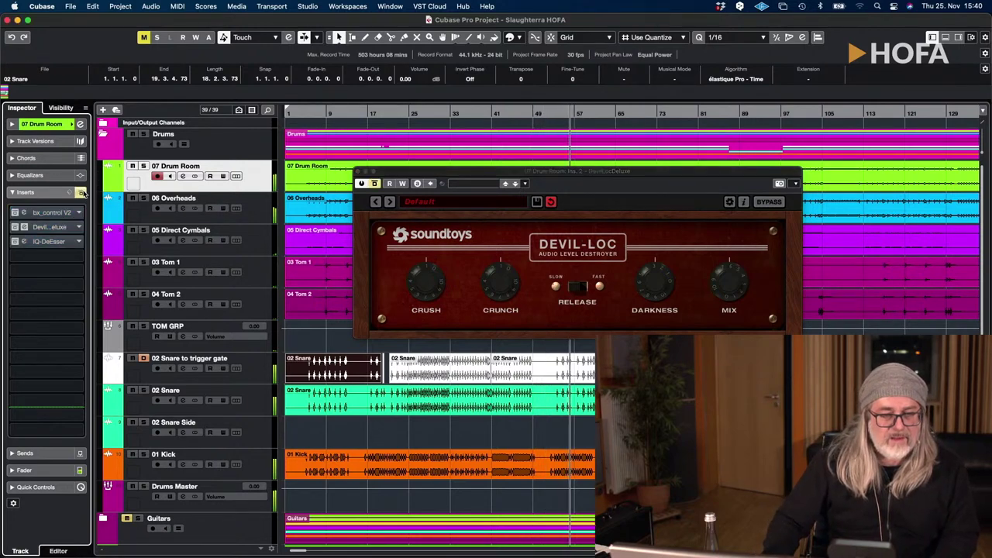
click(82, 192)
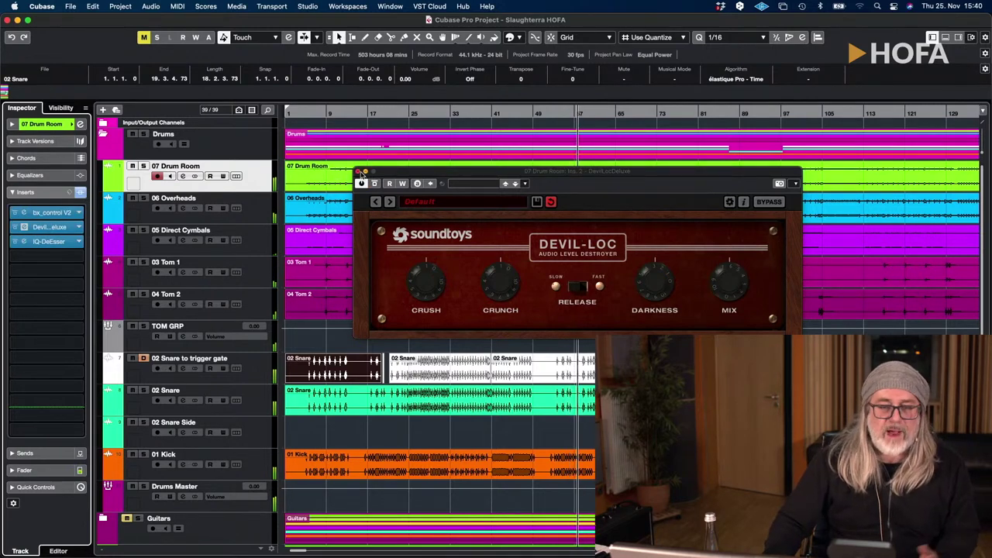
click(359, 172)
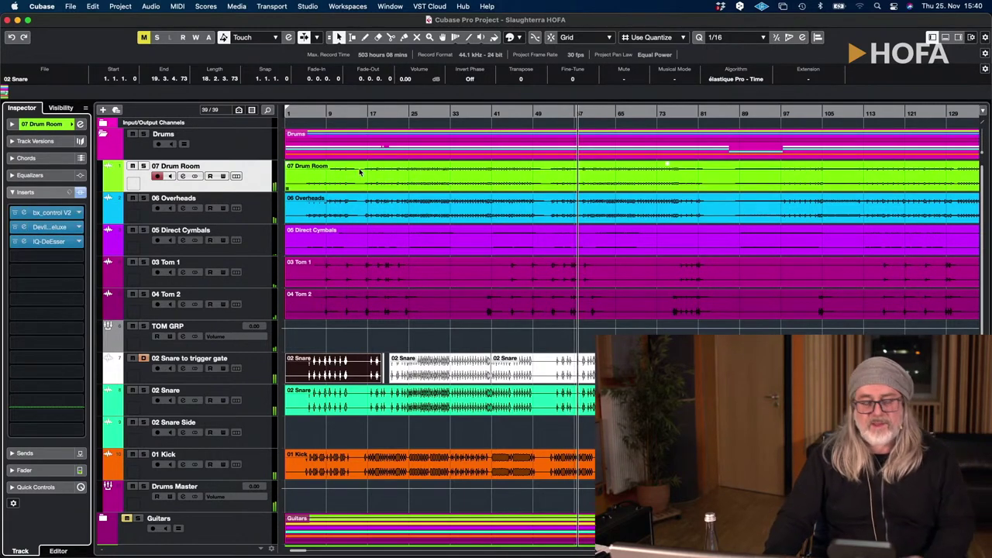
Duplicate the 07 Drum Room track and colour the duplicate yellow.
right_click(268, 179)
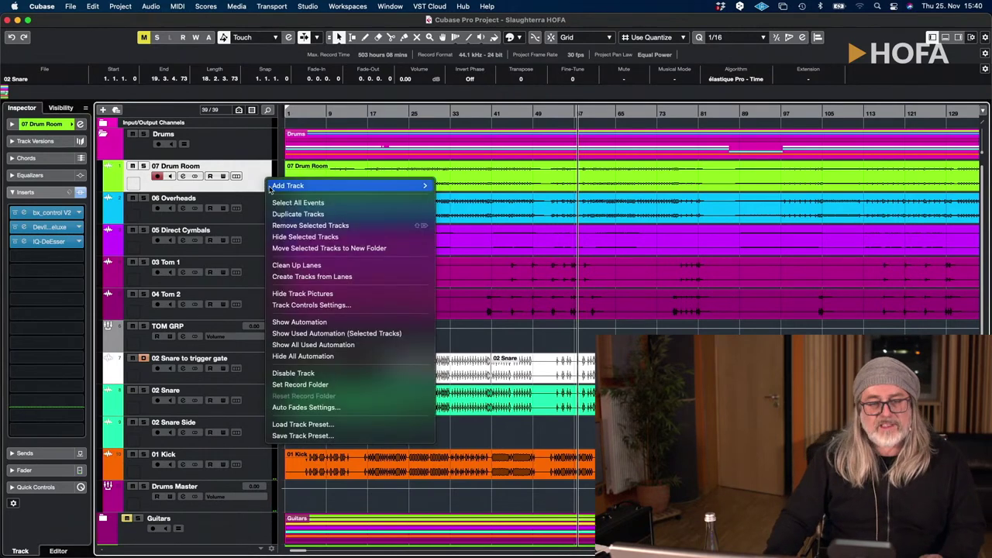
click(329, 213)
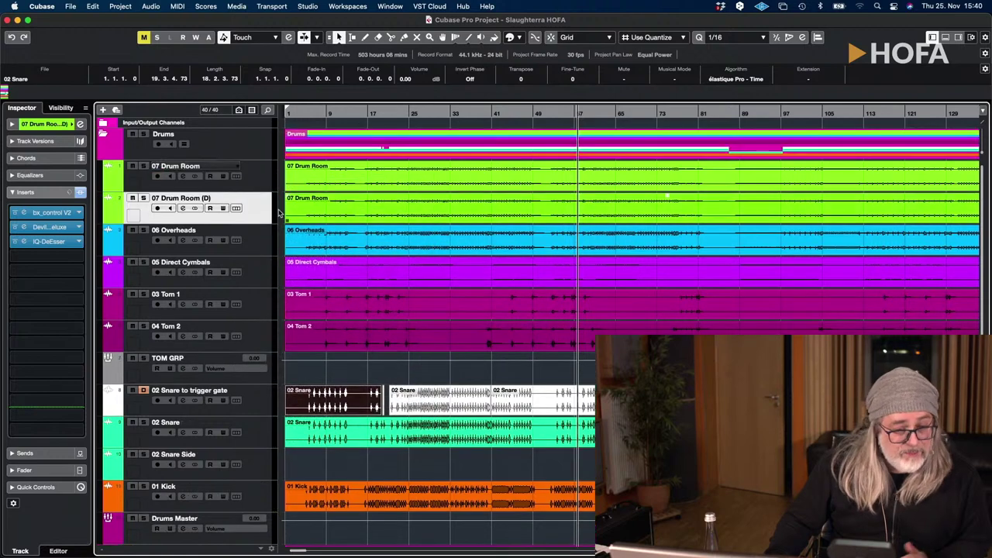
click(70, 125)
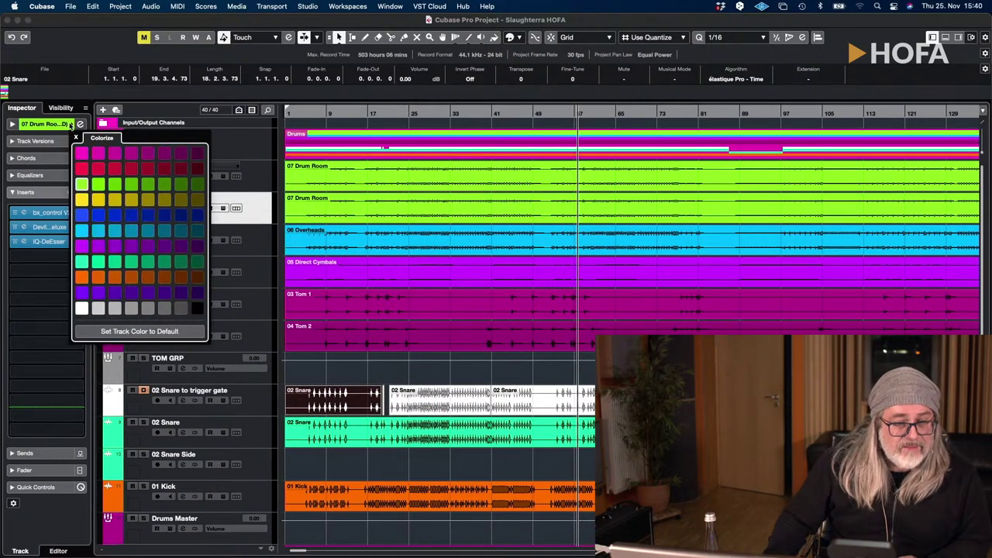
click(83, 200)
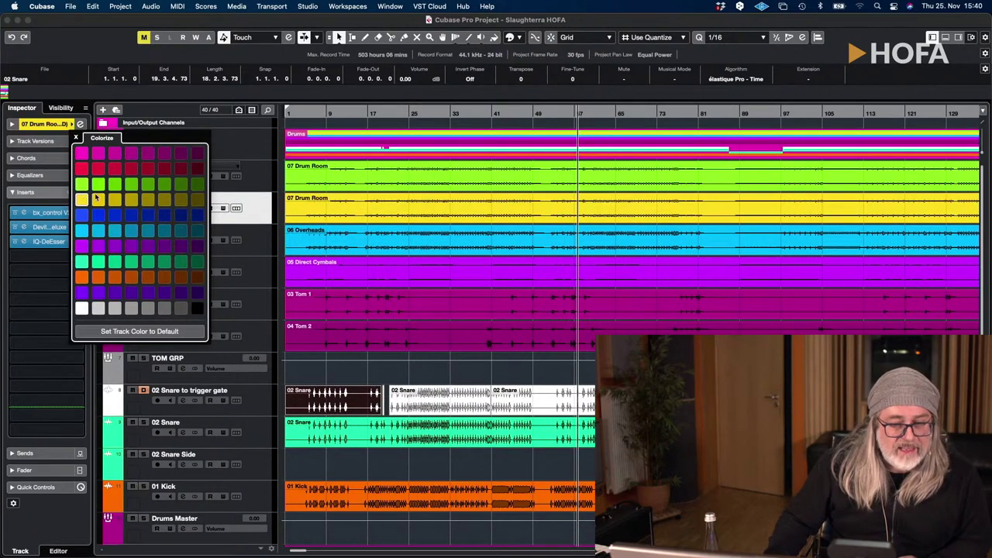
click(272, 183)
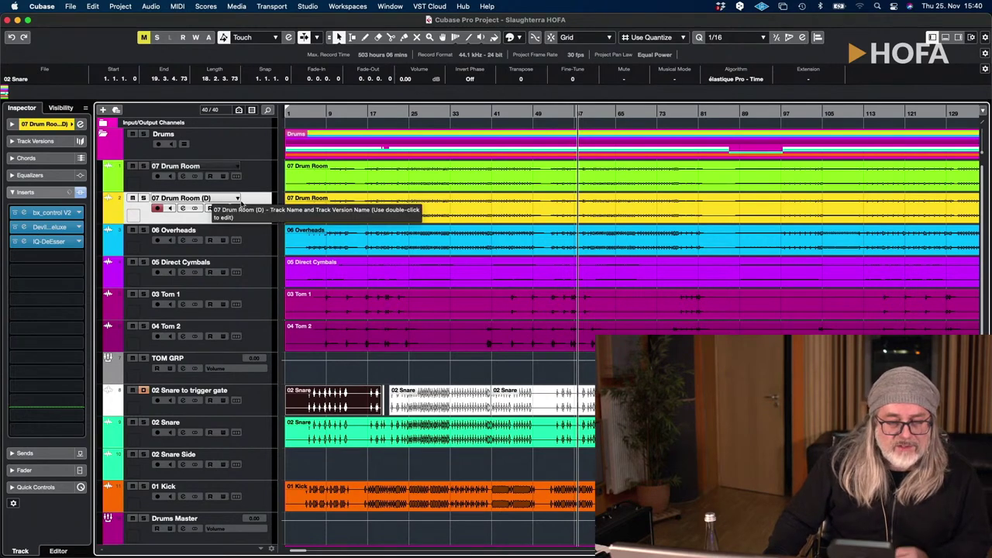
On 07 Drum Room (D), remove the IQ-DeEsser from the third insert slot and insert the Gate there.
click(28, 241)
click(64, 239)
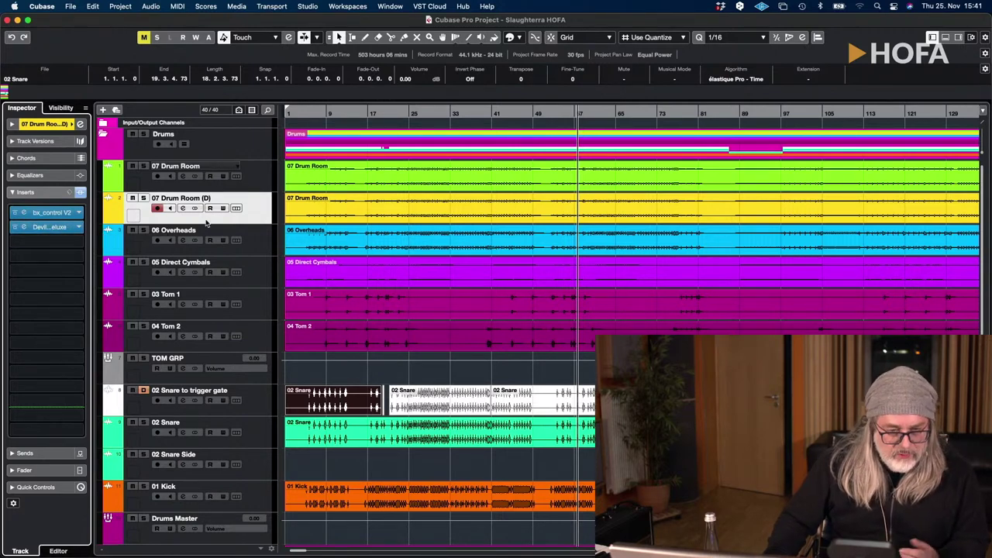
click(22, 244)
text(GATER)
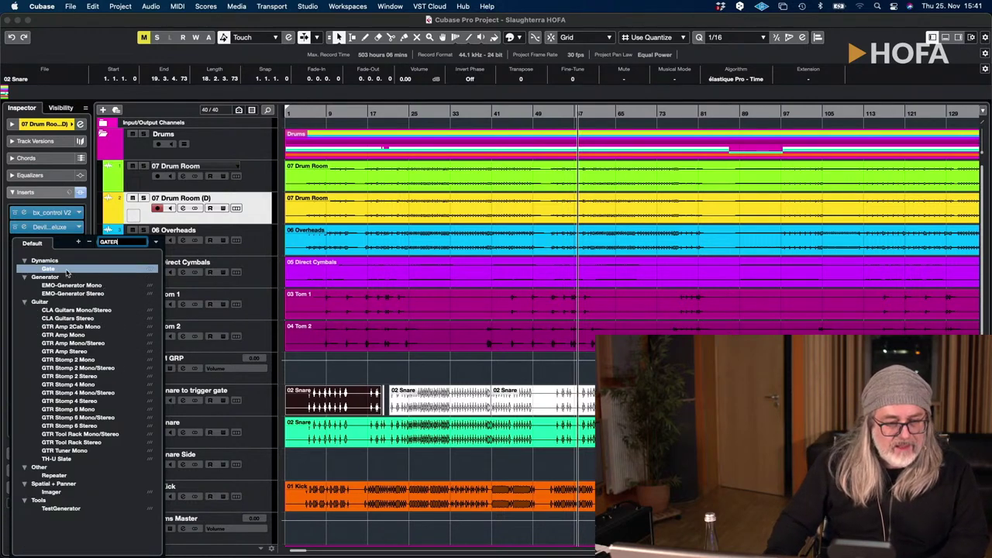
key(BackSpace)
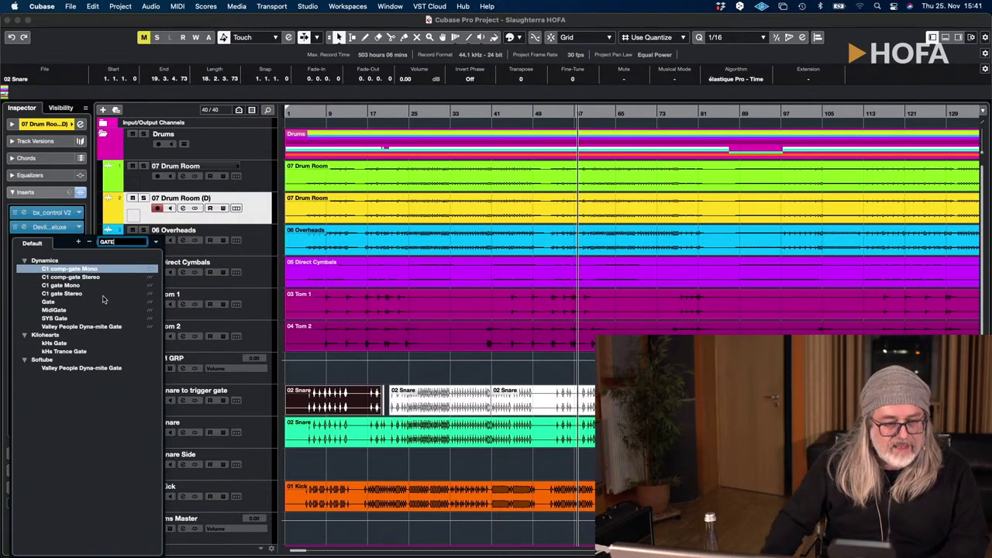
click(69, 302)
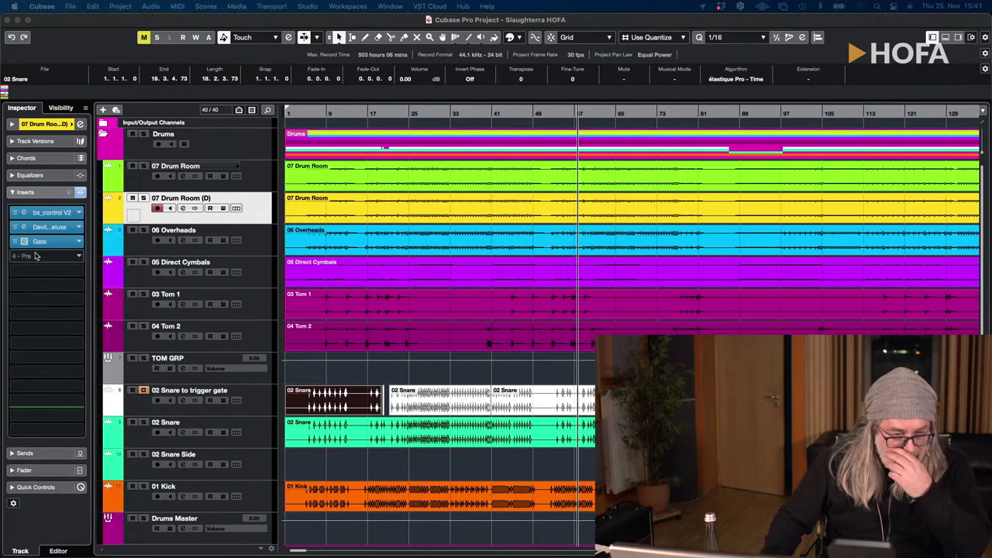
Pull the volume fader of 07 Drum Room (D) all the way down.
click(259, 413)
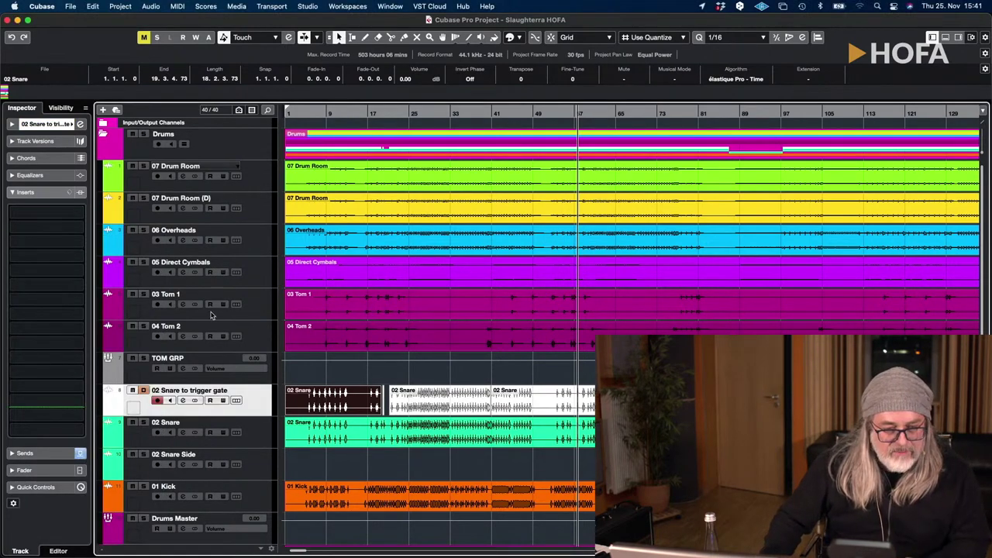
click(248, 205)
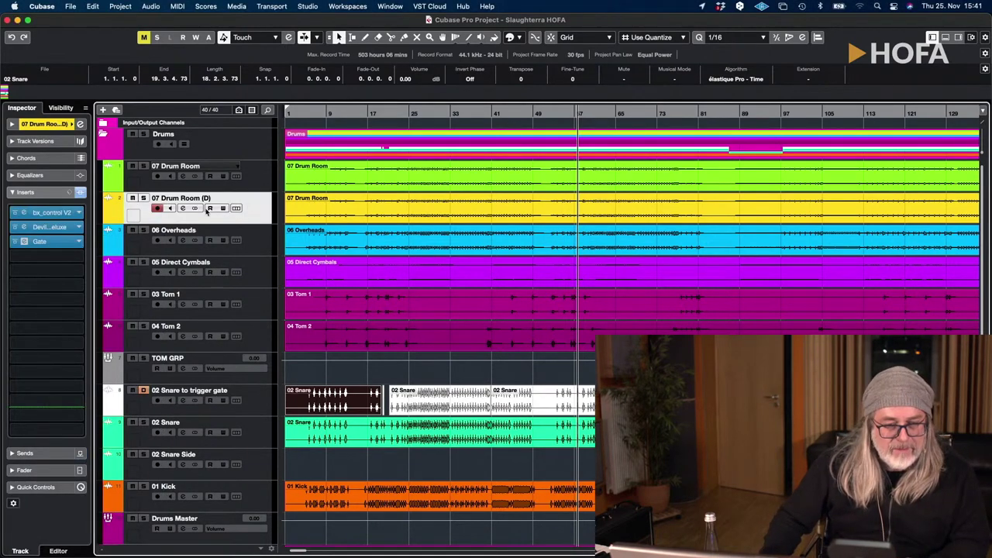
click(24, 470)
drag(42, 308, 65, 489)
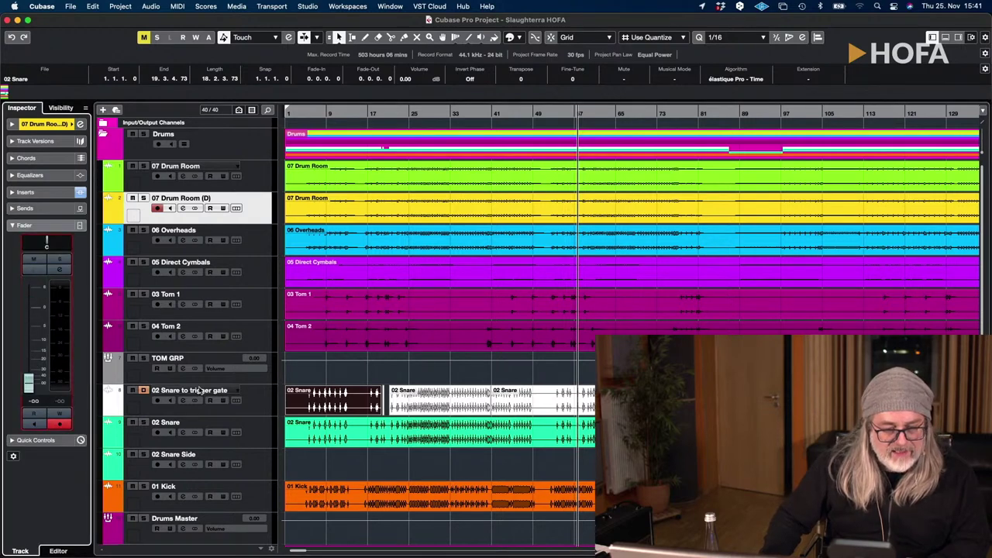
Check the side-chain destinations available for a second send on 02 Snare to trigger gate.
click(247, 400)
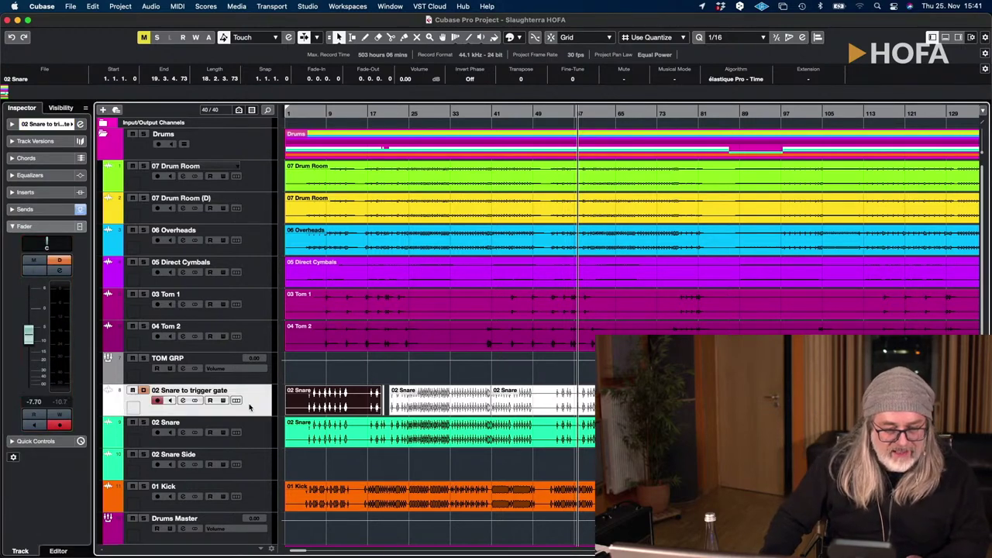
click(25, 210)
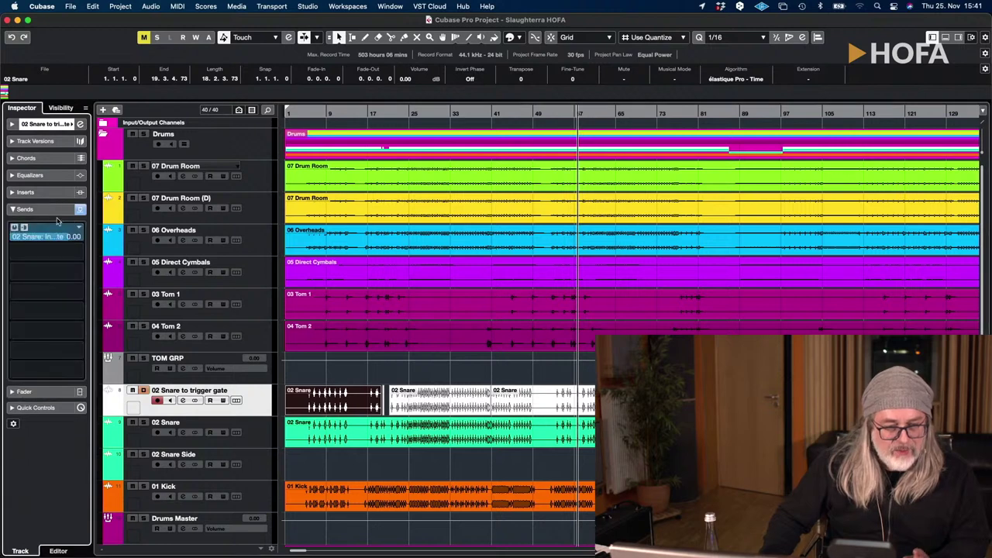
click(80, 253)
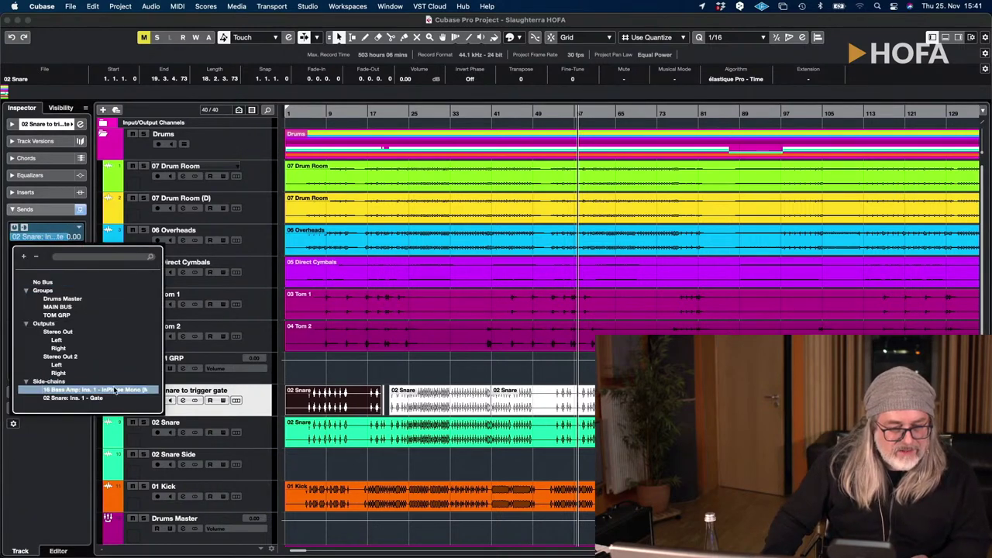
click(71, 398)
Open the Gate in the third insert slot of 07 Drum Room (D), inspect its settings, and close it.
click(249, 218)
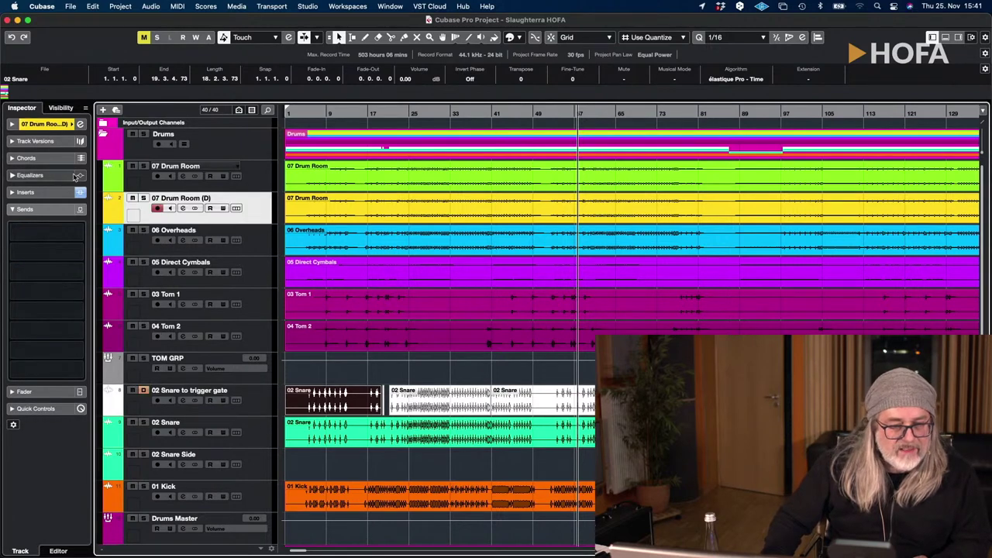
click(26, 192)
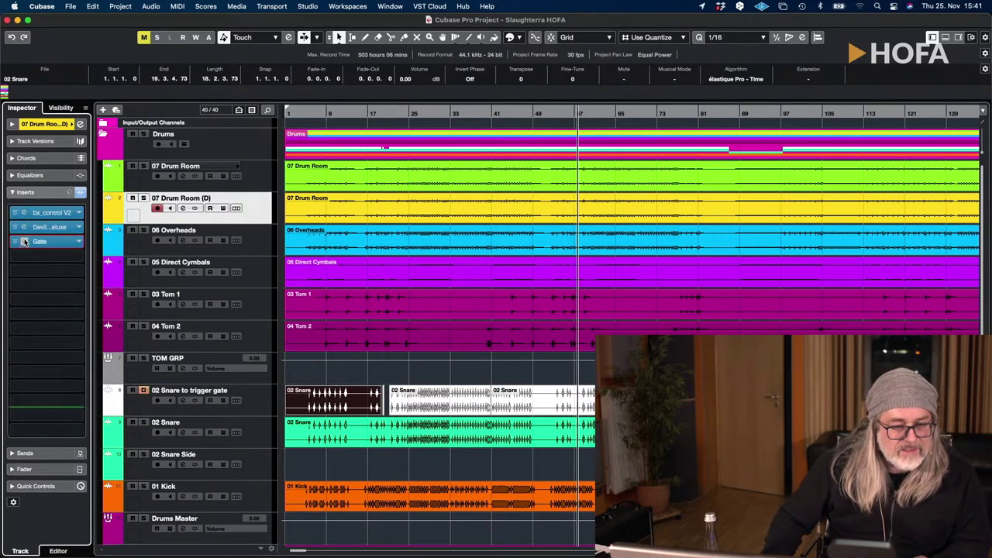
click(24, 241)
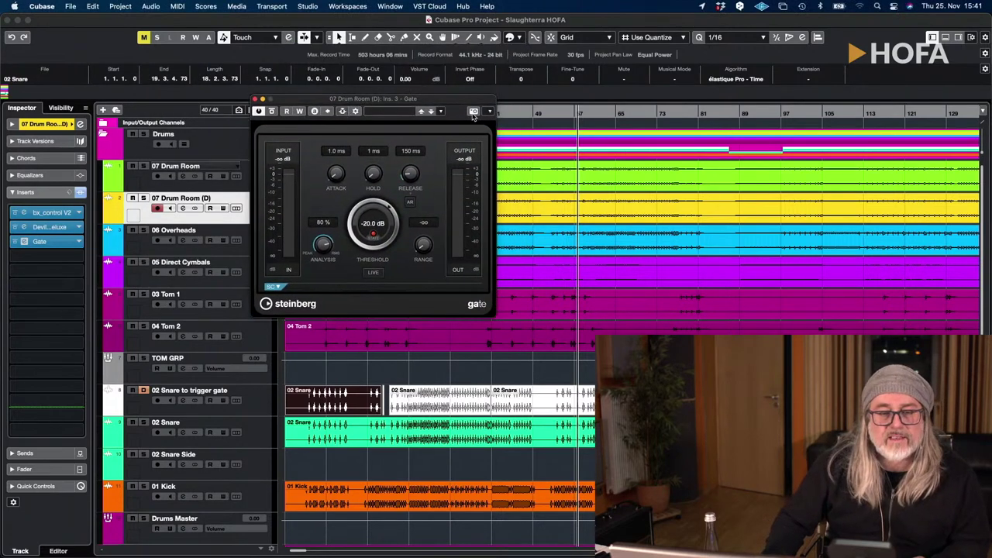
click(253, 99)
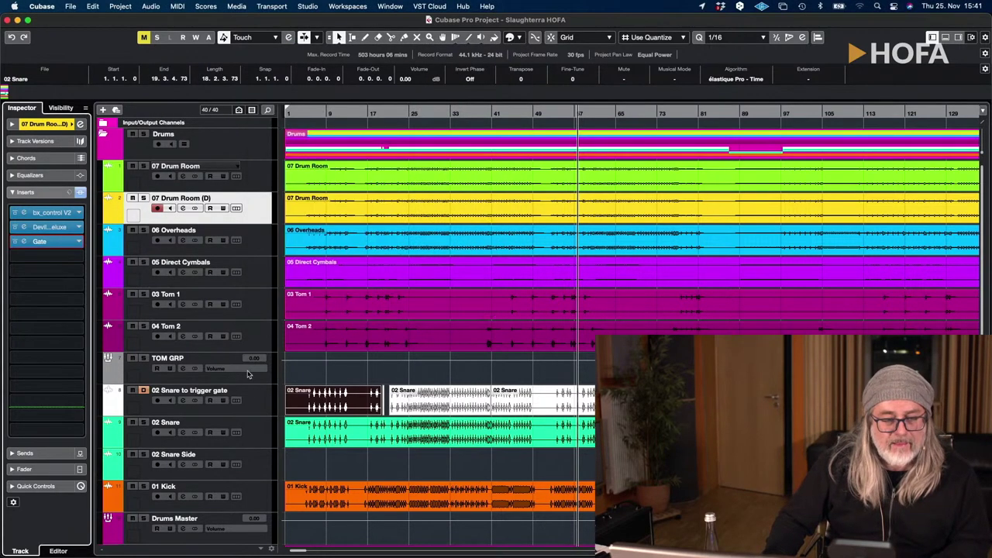
Route the second send of 02 Snare to trigger gate to the side-chain of the Gate on 07 Drum Room (D), and activate it.
click(258, 397)
click(330, 438)
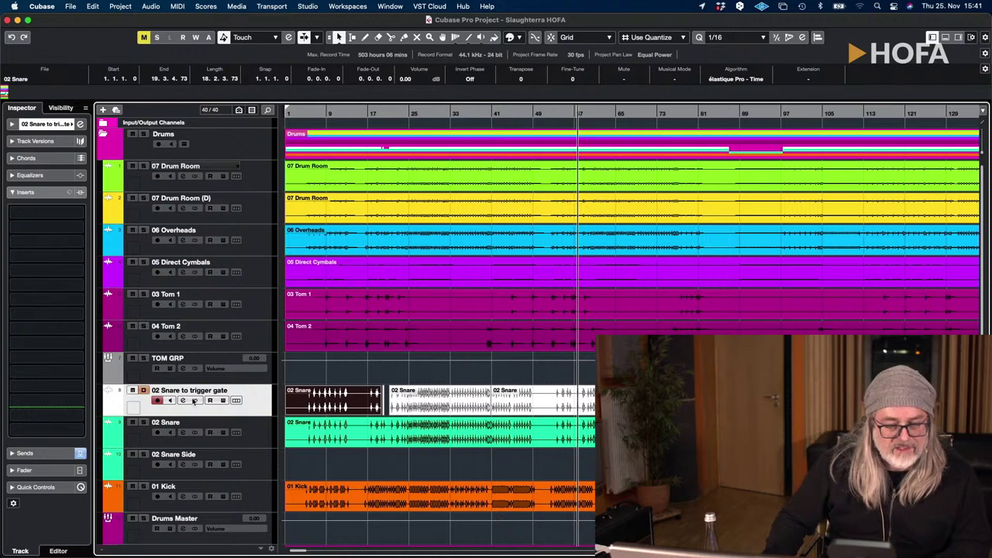
click(23, 453)
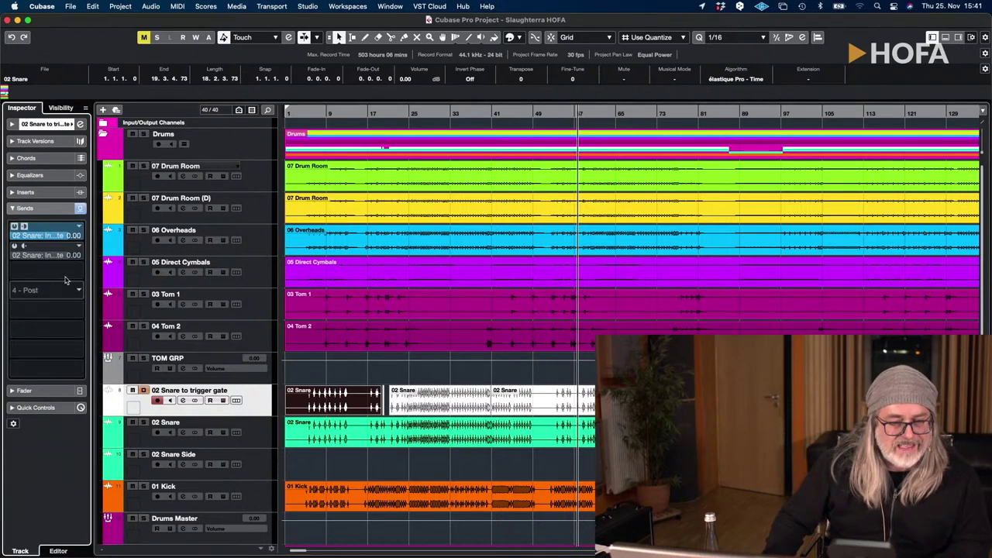
click(47, 235)
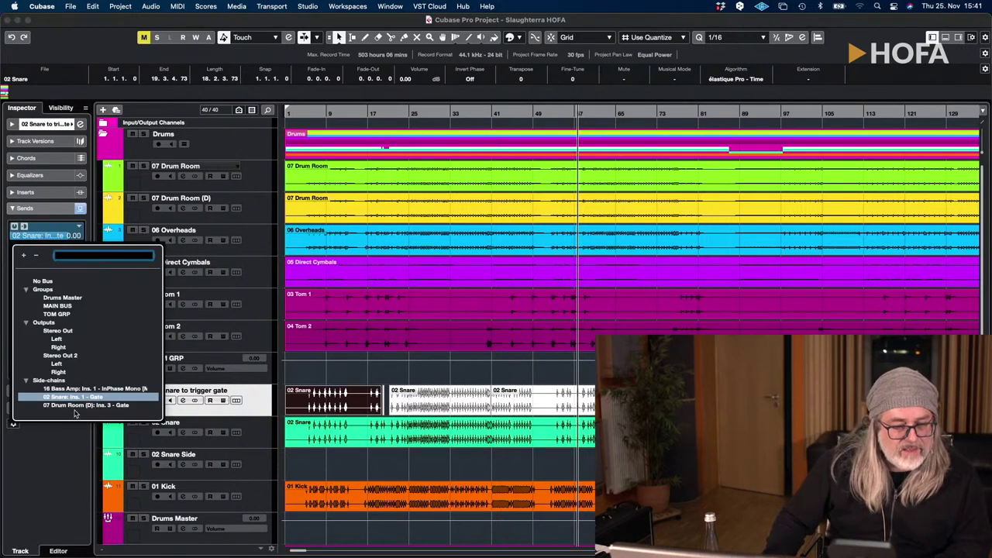
click(75, 406)
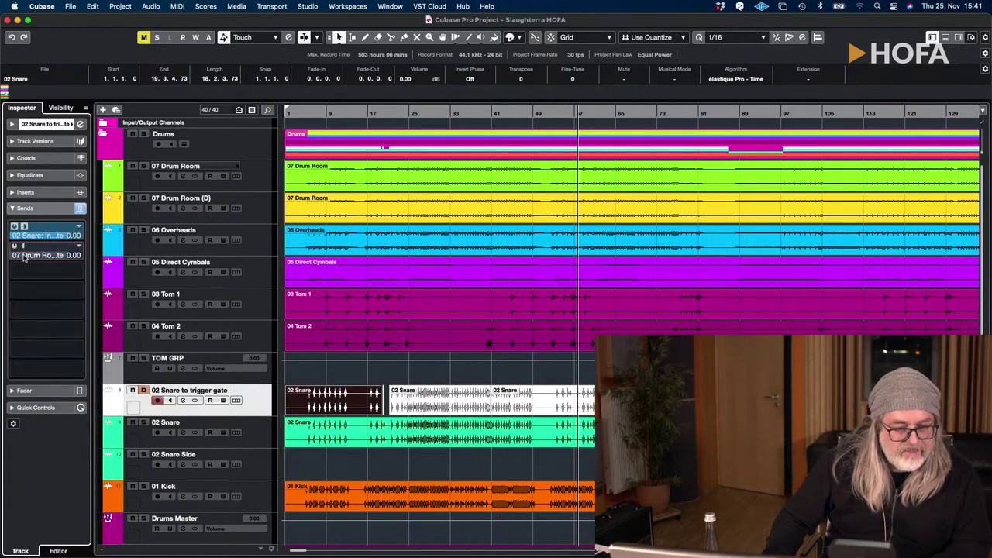
click(15, 245)
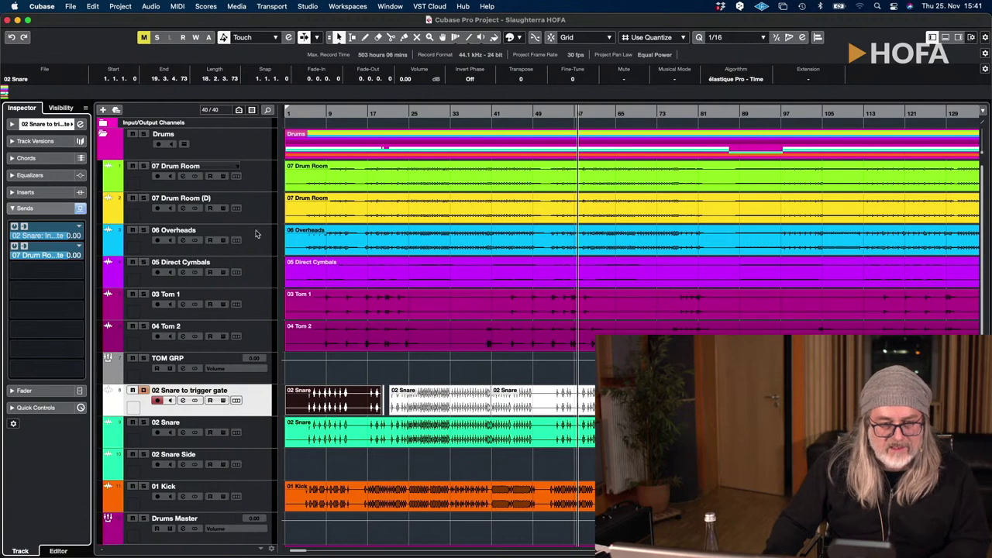
Solo 07 Drum Room (D) and display its channel fader.
click(144, 200)
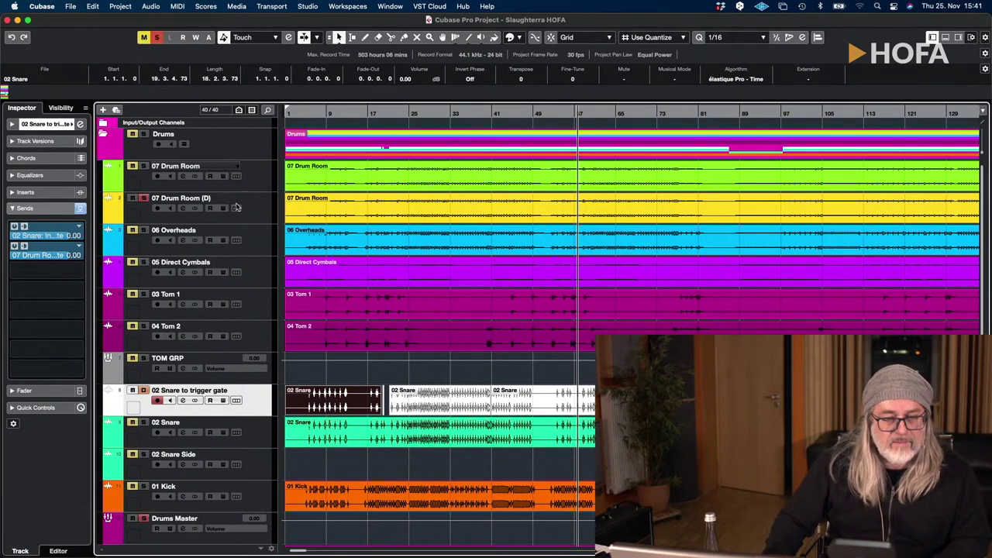
click(214, 222)
click(24, 392)
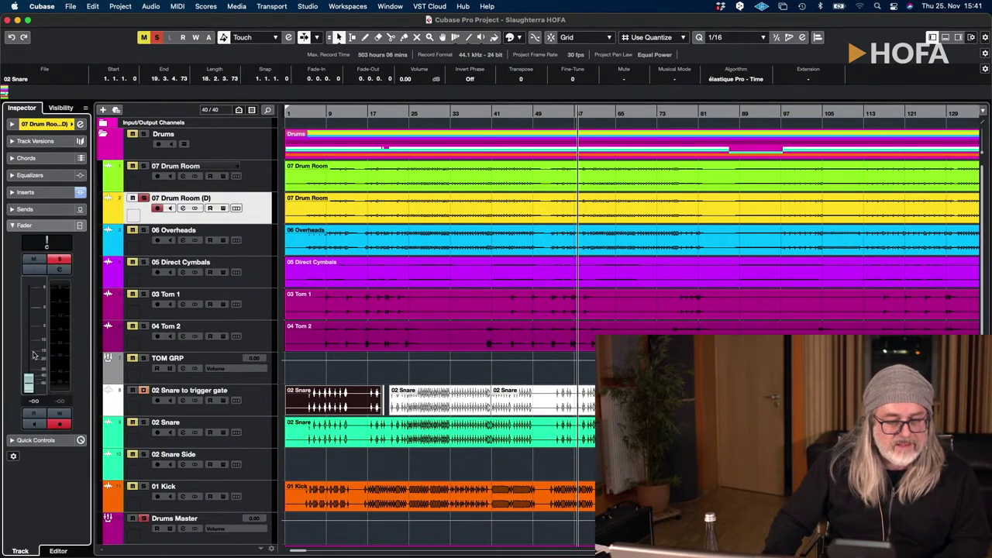
Set the release of the Gate on 07 Drum Room (D) to 167 ms and close the plug-in.
click(26, 192)
click(24, 243)
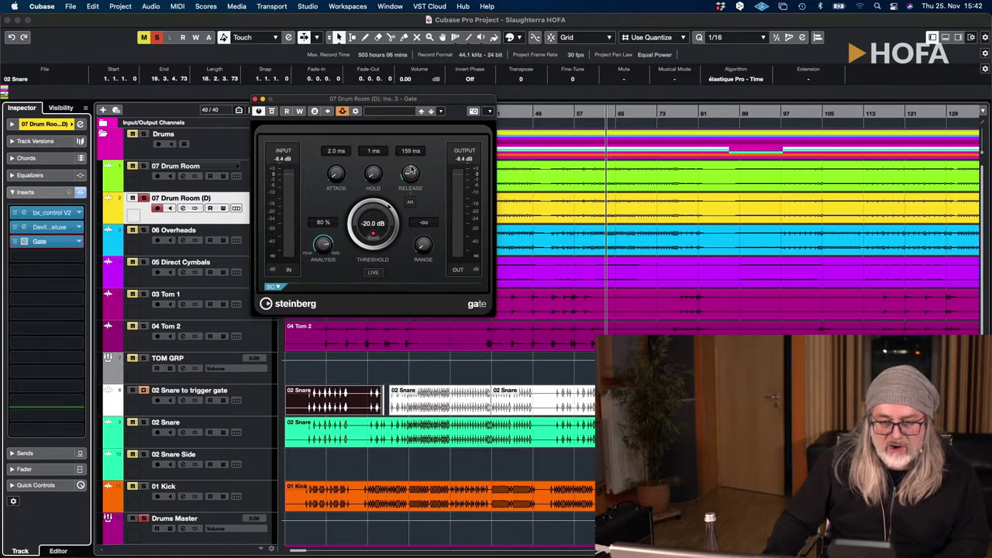
scroll(412, 171, up, 2)
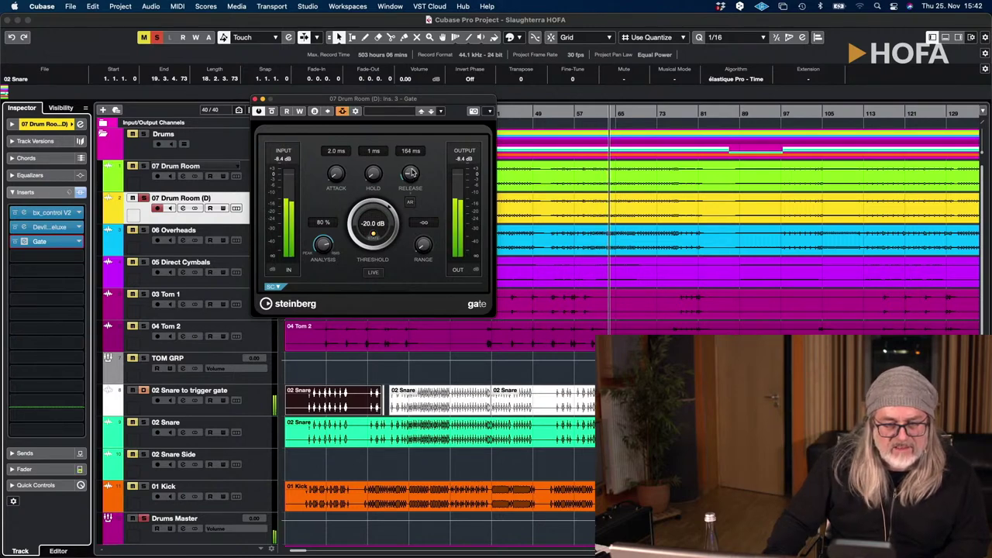
scroll(417, 170, up, 1)
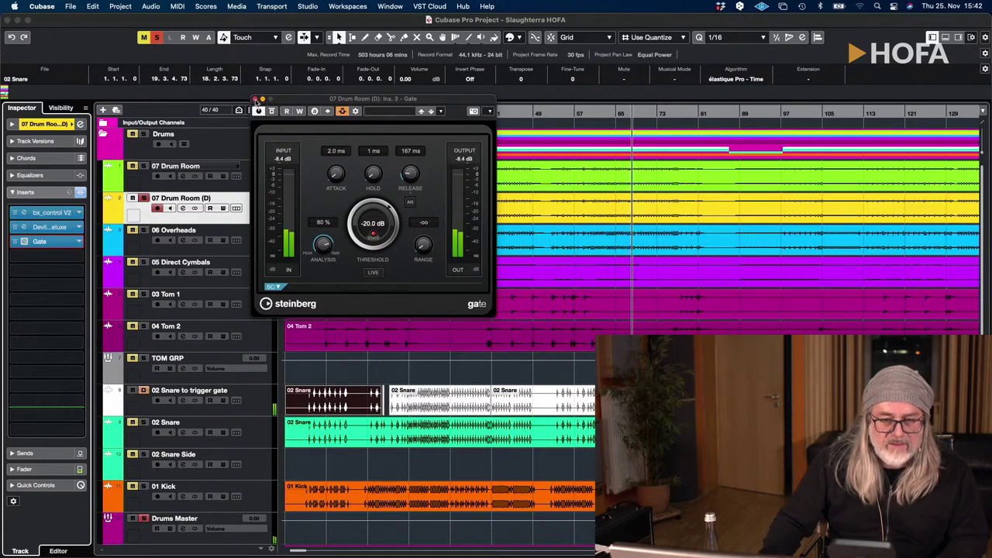
click(256, 99)
Insert HOFA IQ-Reverb in the fourth insert slot of 07 Drum Room (D) and dismiss the unlicensed IR-Packs notice.
click(56, 257)
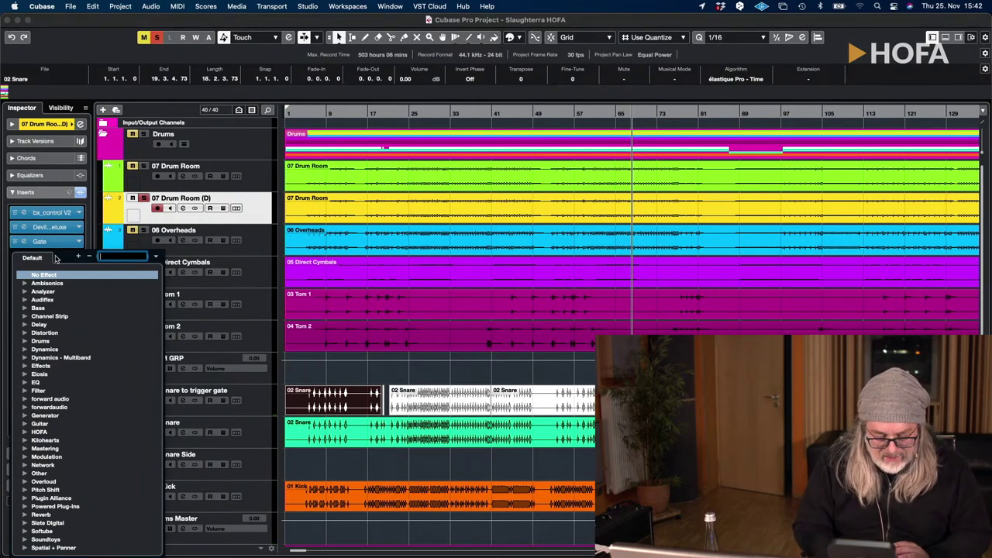
text(H)
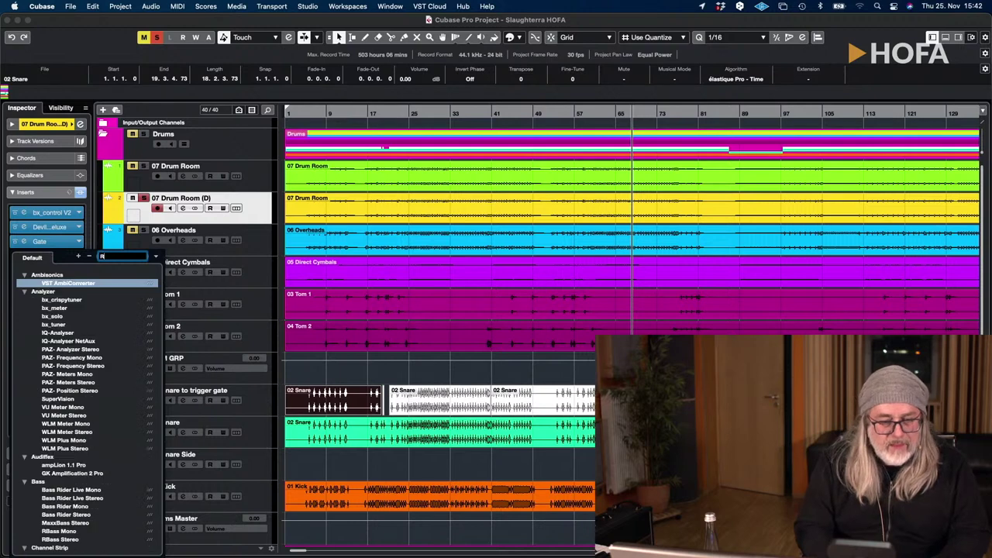
text(OFA)
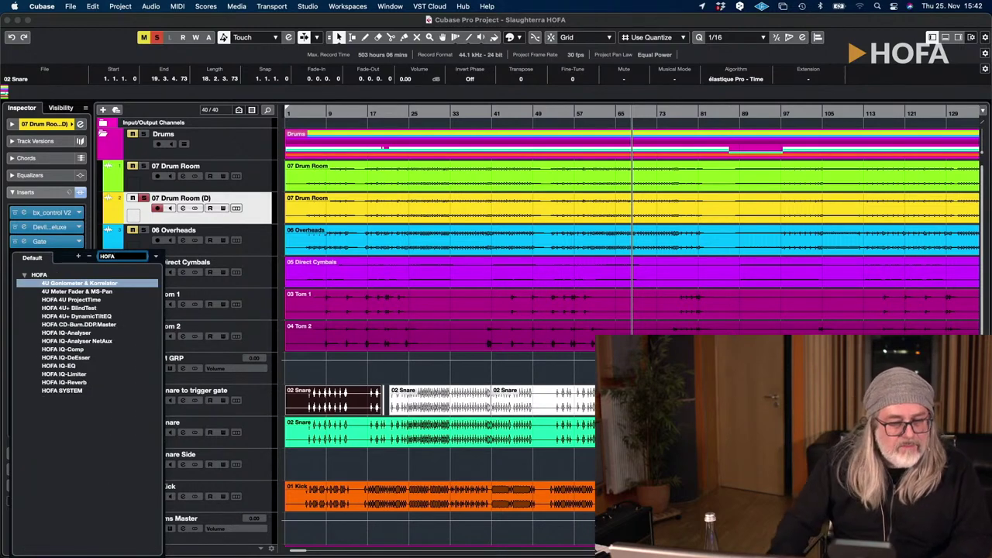
click(81, 381)
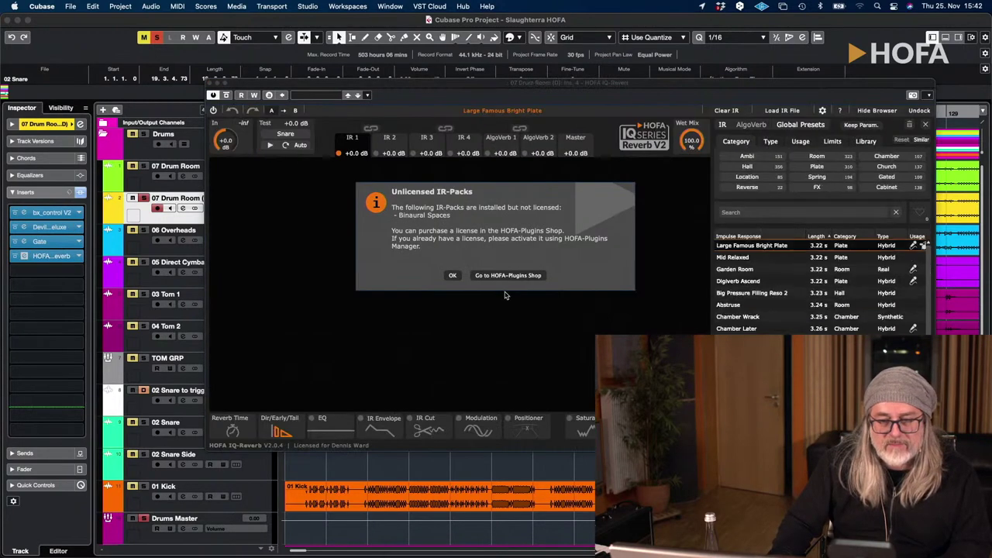
click(453, 275)
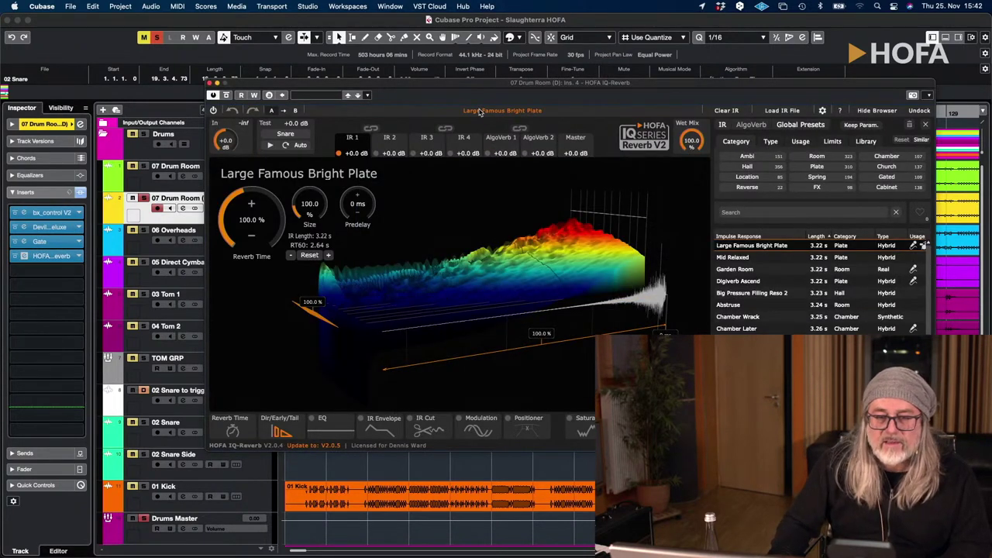
click(369, 95)
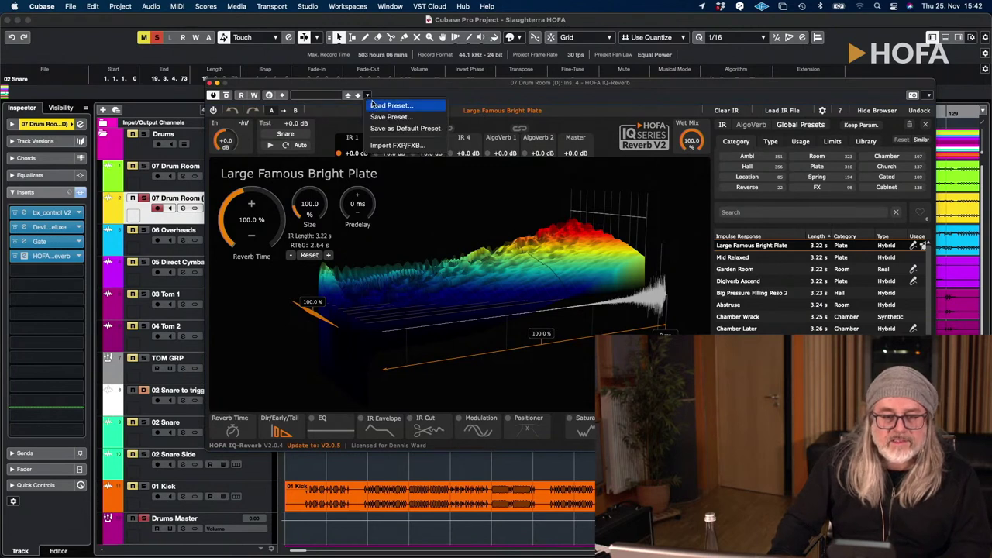
click(392, 105)
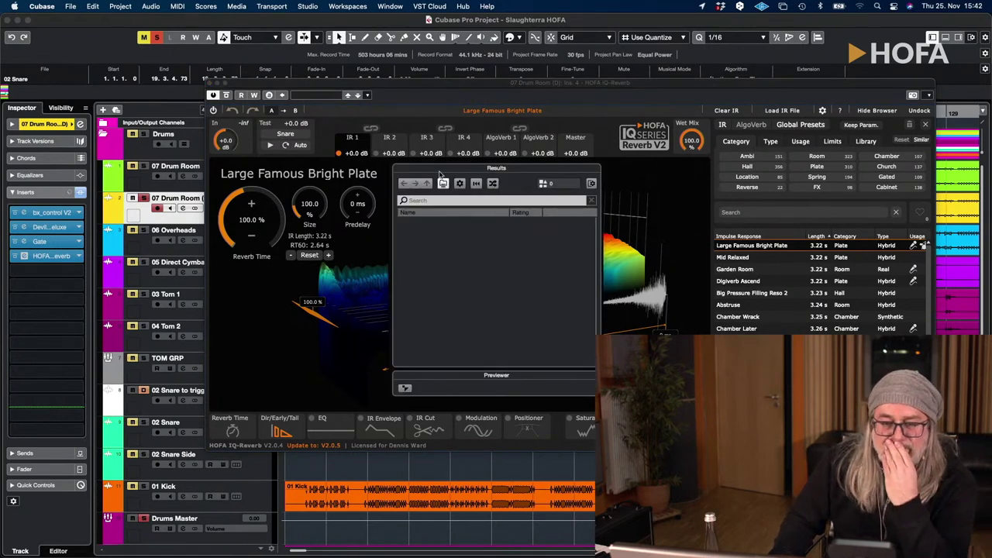
click(595, 101)
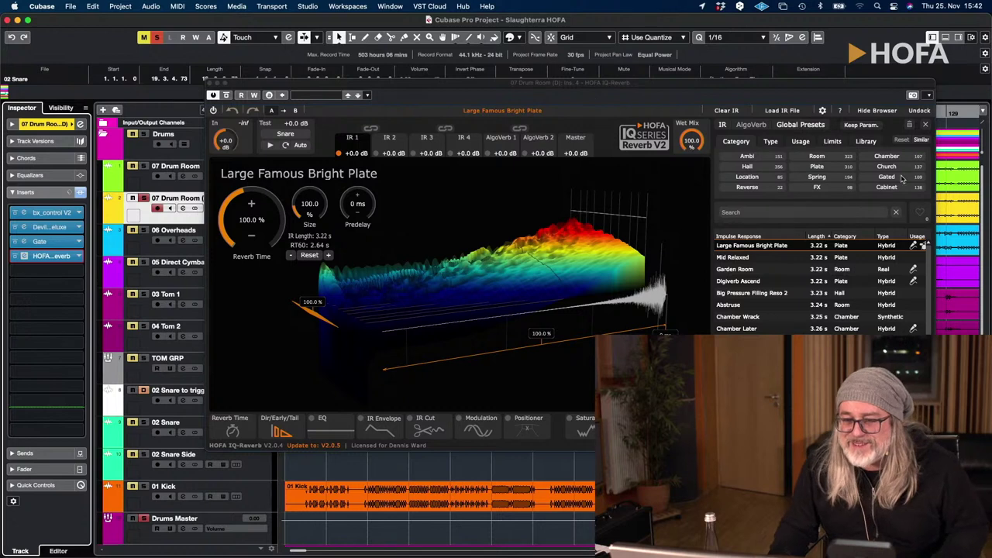
Filter the IQ-Reverb impulse responses to the Plate category and sort them by length, longest first.
click(817, 165)
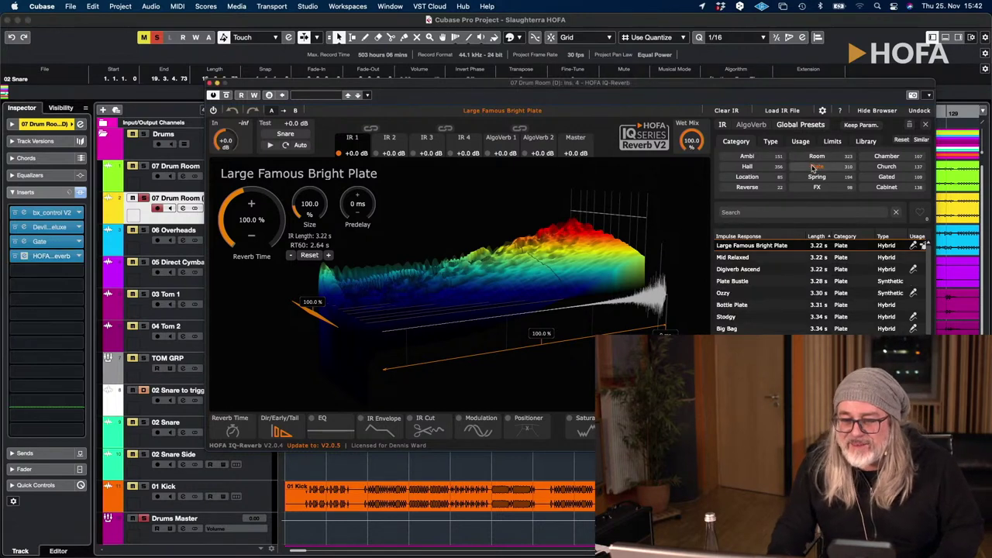
click(825, 237)
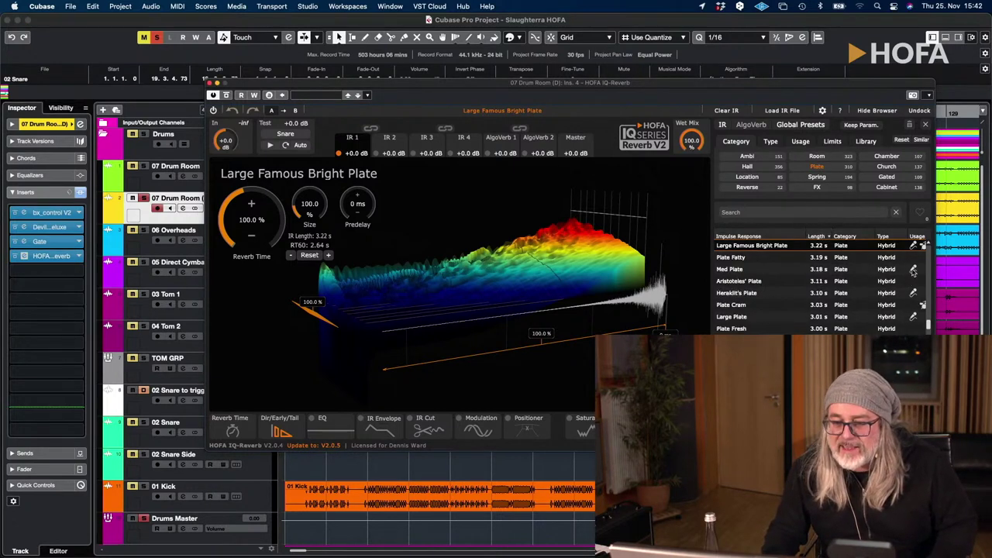
Load the Platiance plate impulse response, 1.91 s long, into IR 1 of the IQ-Reverb.
scroll(930, 330, down, 15)
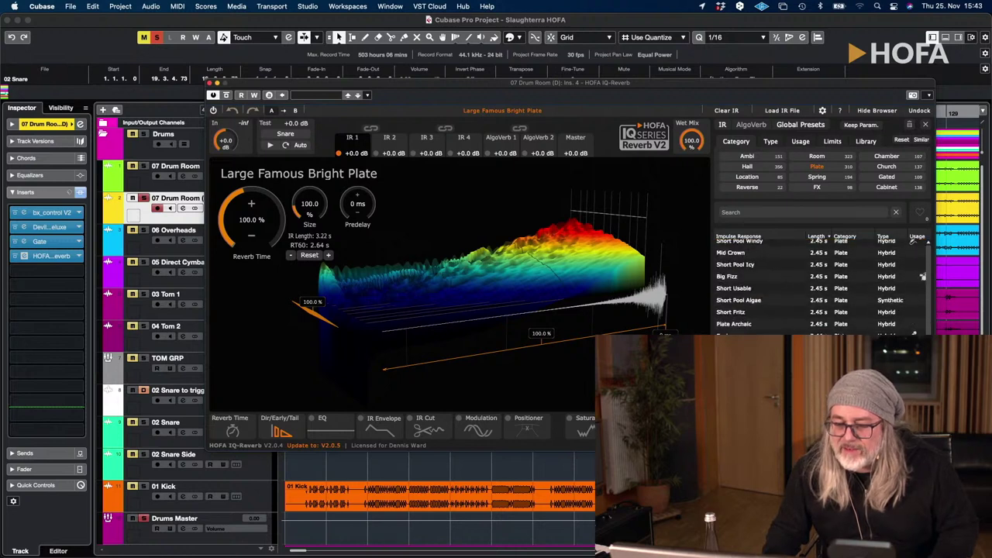
scroll(822, 287, down, 5)
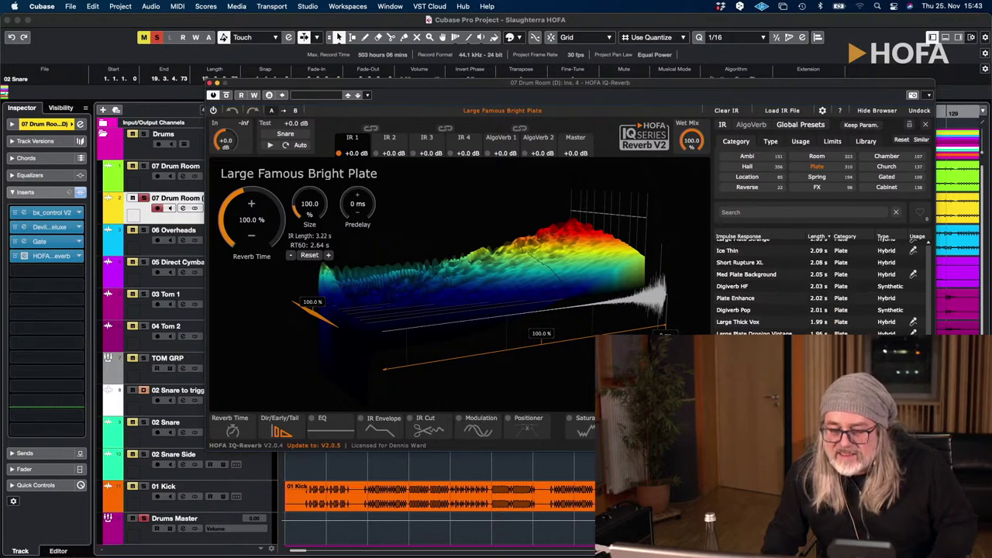
scroll(821, 287, down, 3)
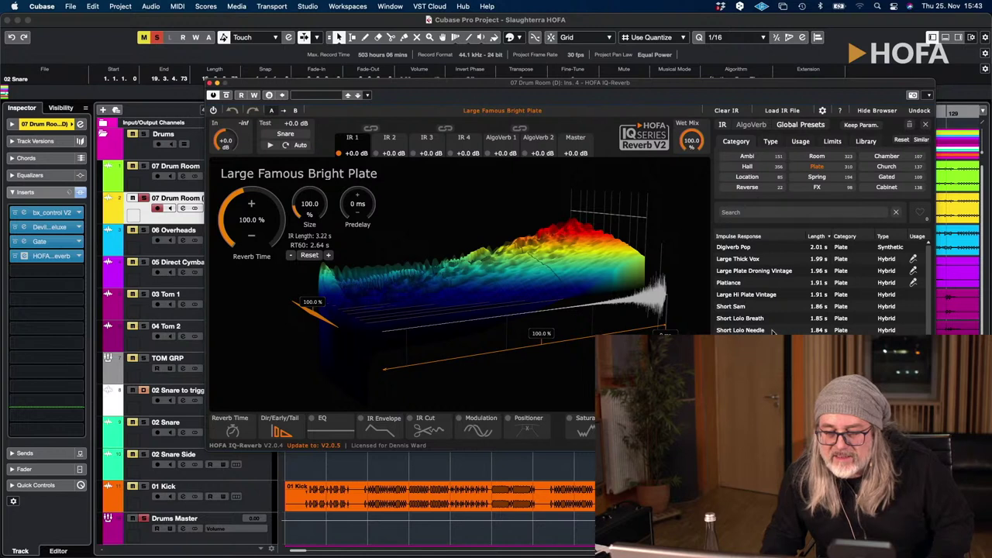
scroll(773, 332, down, 3)
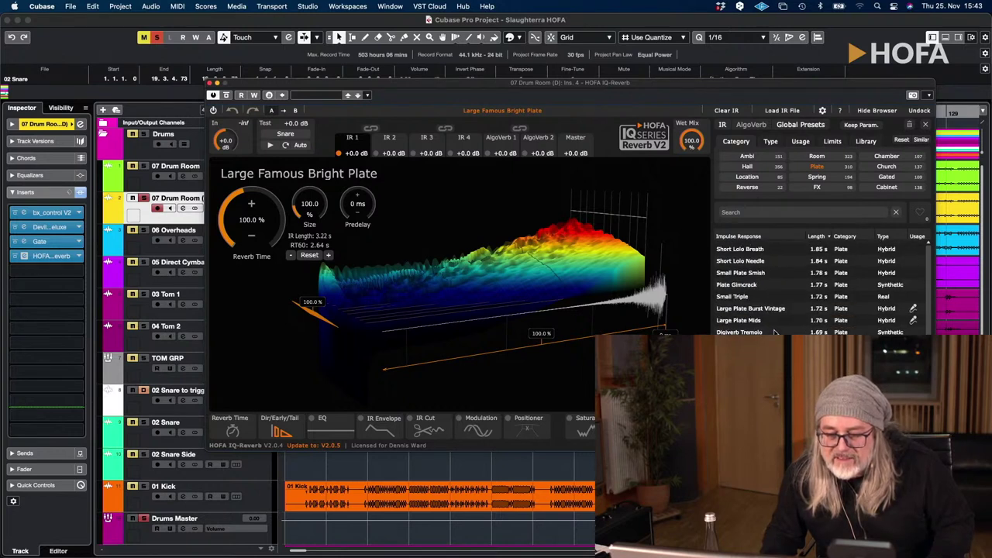
scroll(773, 332, down, 3)
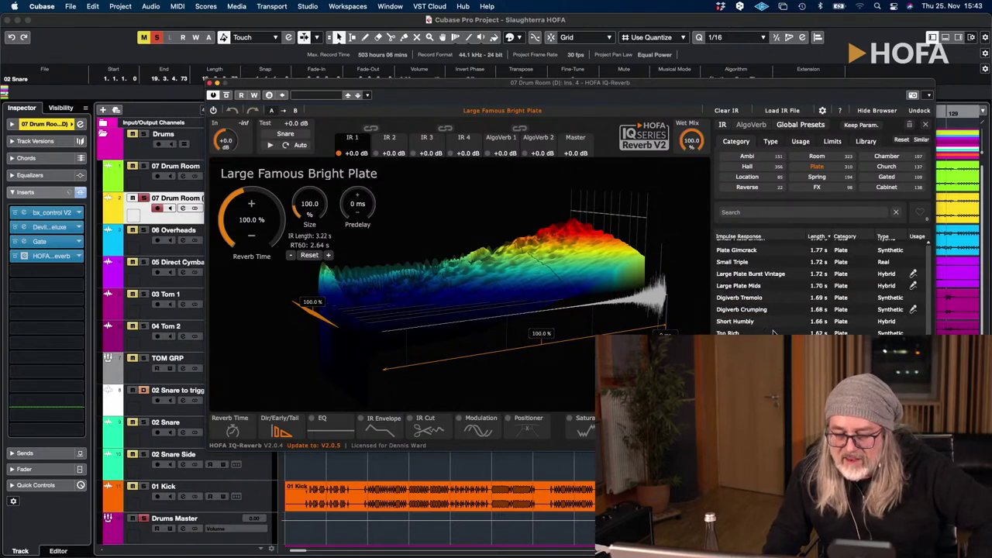
scroll(773, 331, down, 2)
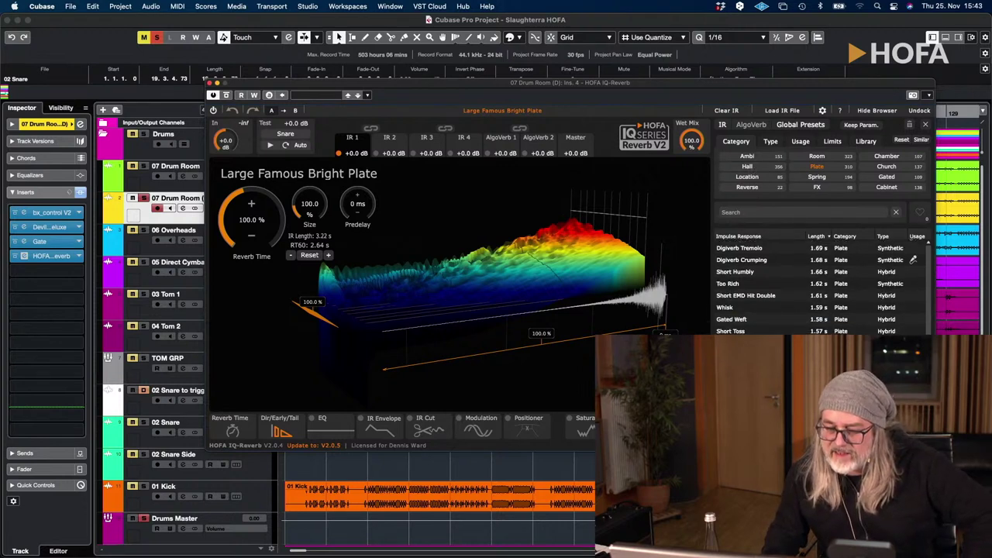
scroll(929, 402, up, 2)
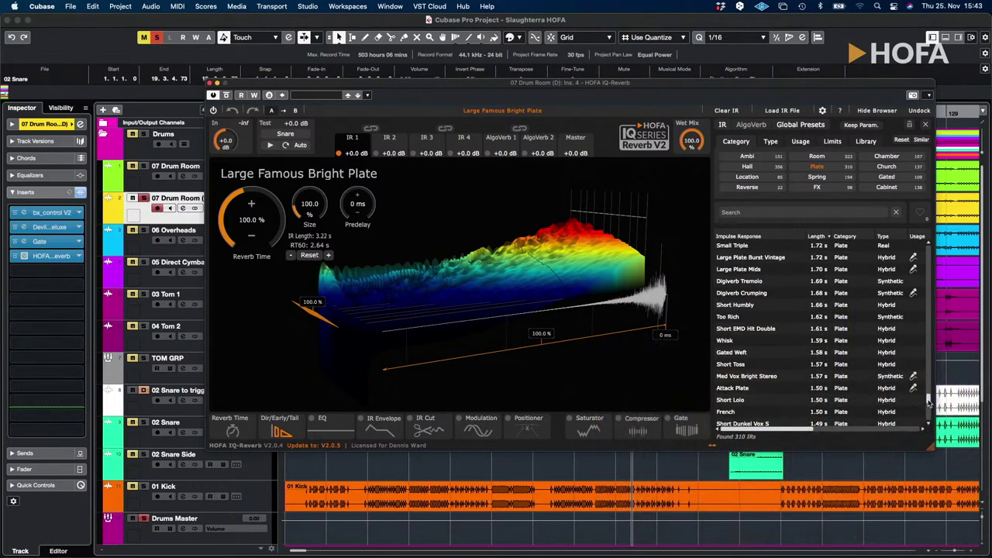
scroll(929, 402, up, 6)
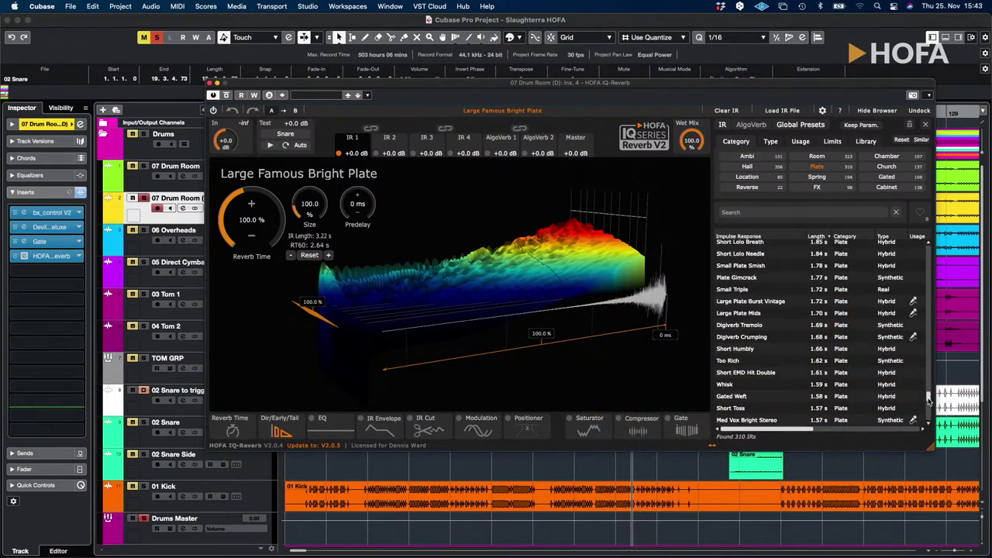
scroll(928, 388, up, 2)
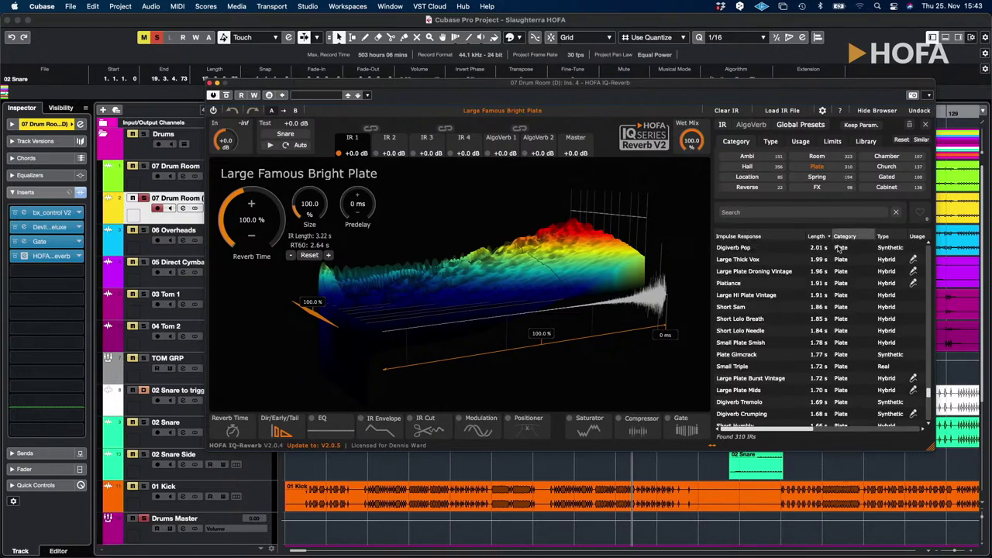
click(811, 294)
click(803, 284)
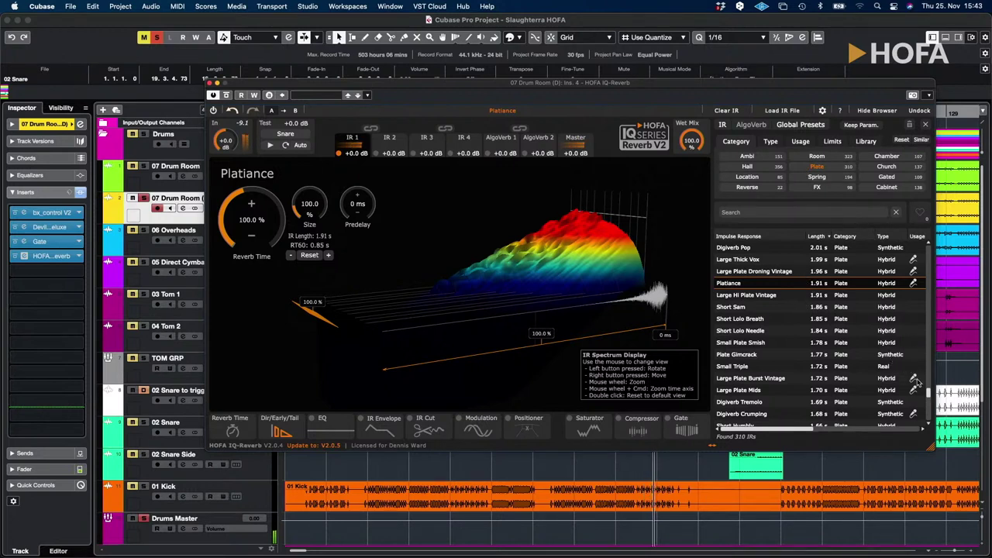
Load the Smallest Plate impulse response, 2.10 s long, into IR 1 of the IQ-Reverb.
scroll(930, 394, up, 2)
scroll(929, 394, up, 3)
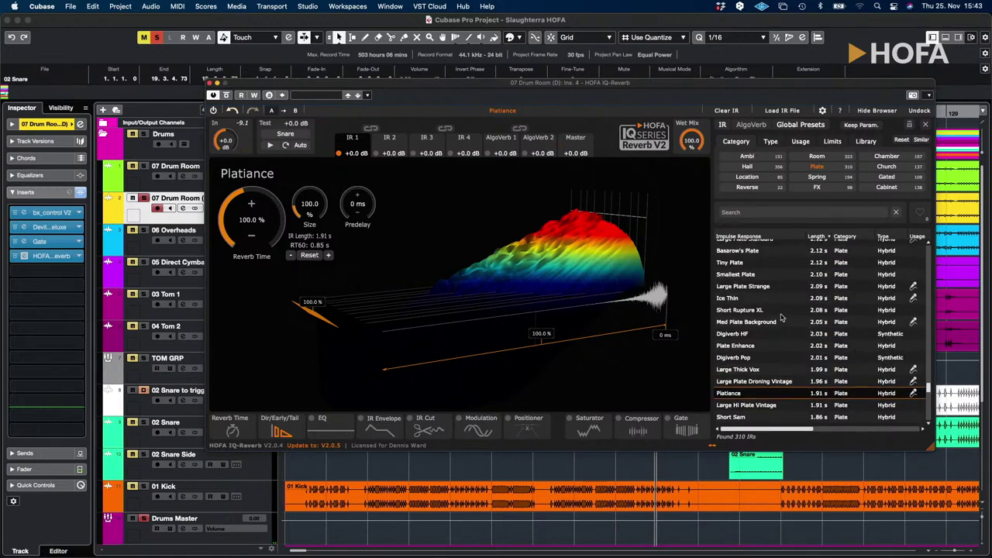
click(756, 280)
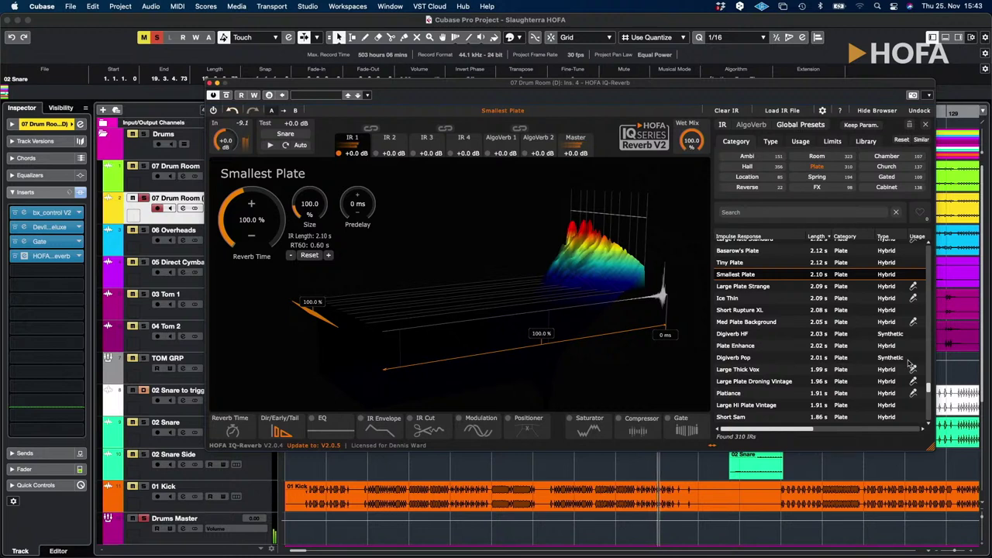
drag(689, 146, 632, 305)
drag(632, 229, 663, 4)
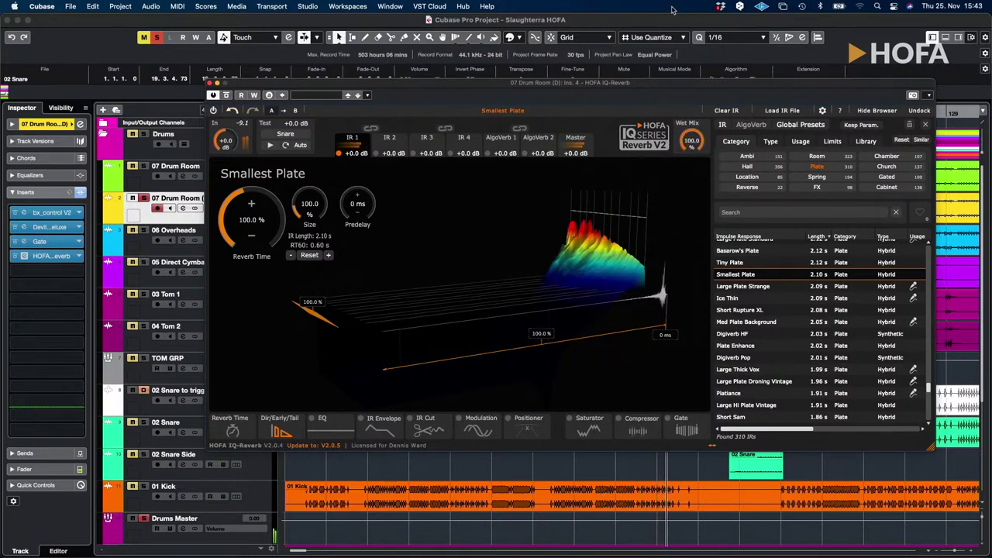
drag(929, 396, 930, 391)
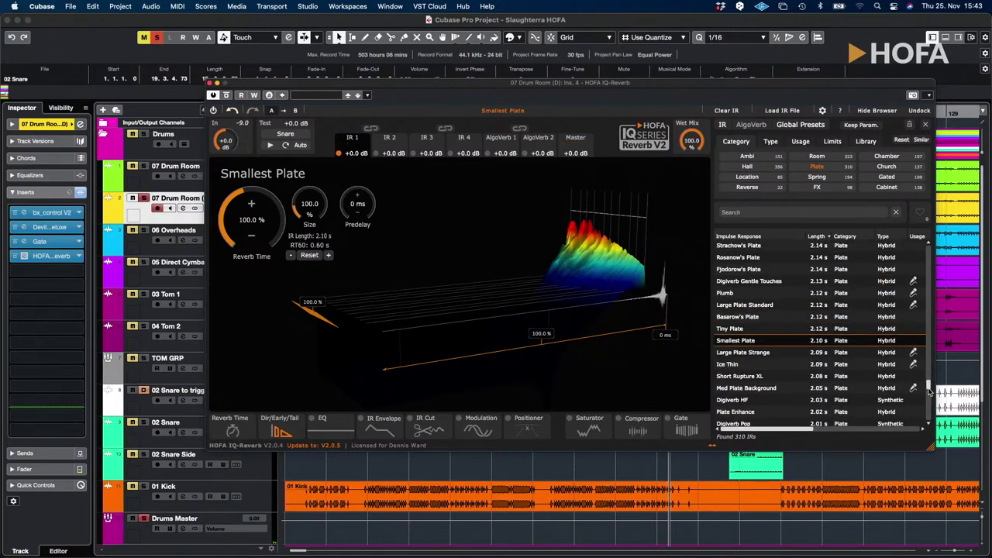
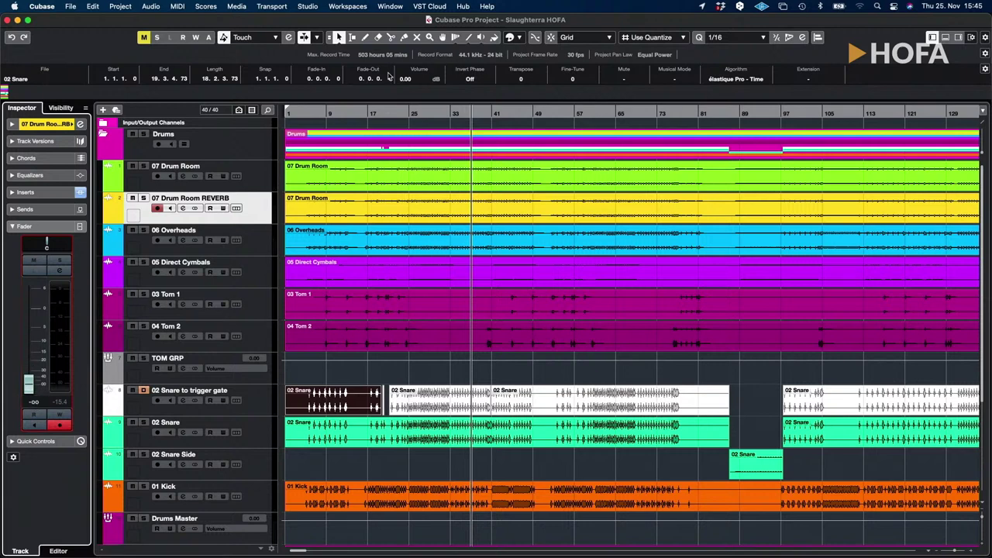
Play the song from around bar 9 and raise the 07 Drum Room fader to about -7.1 dB.
click(269, 171)
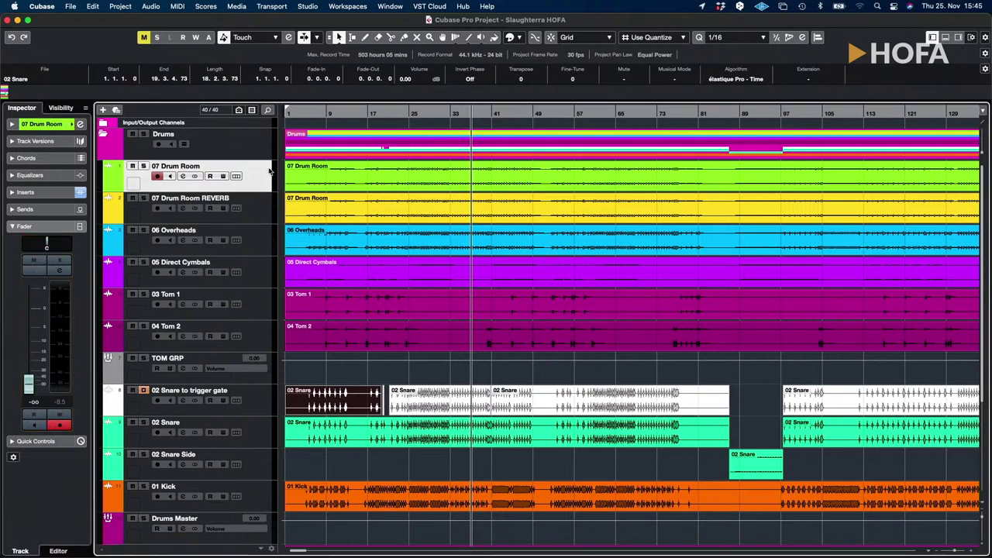
click(330, 114)
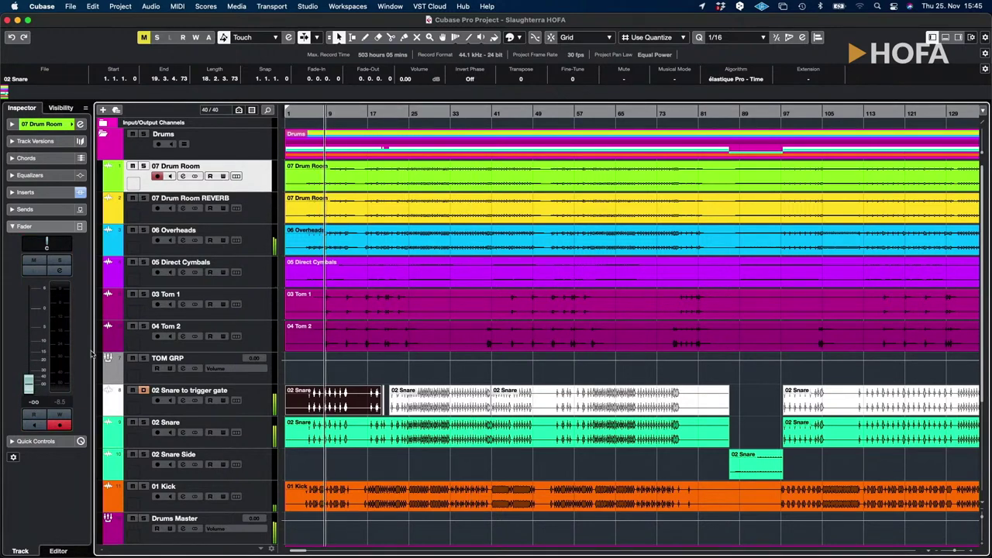
drag(29, 383, 41, 323)
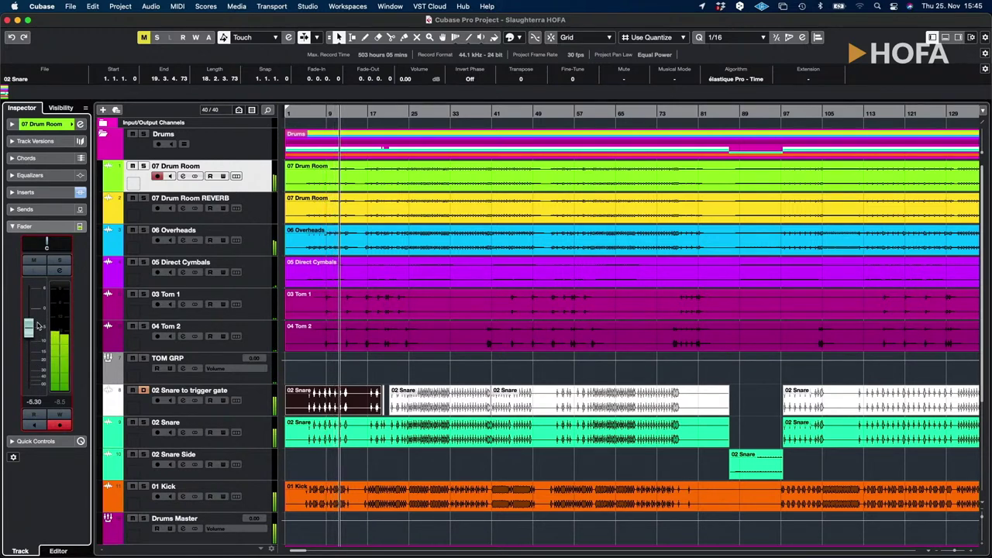
click(422, 110)
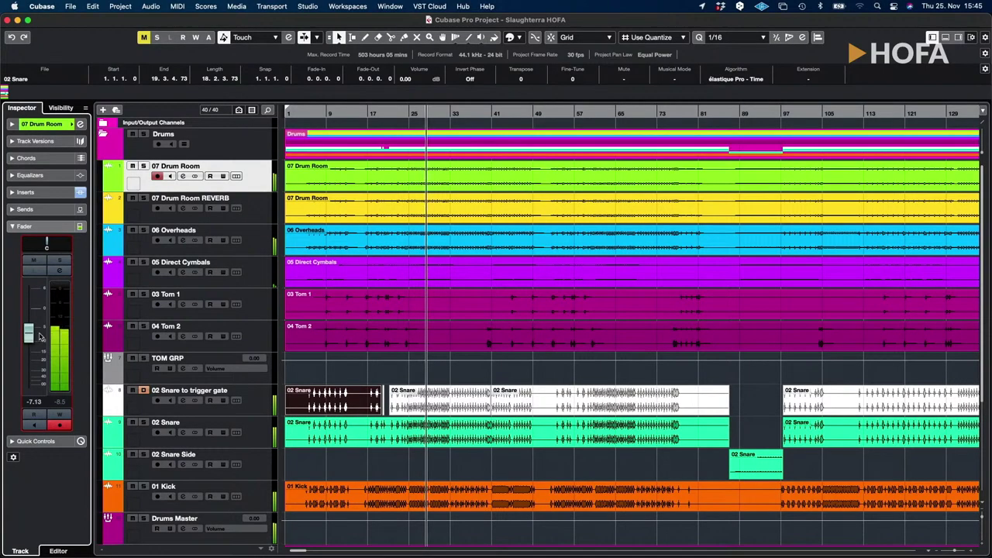
click(259, 210)
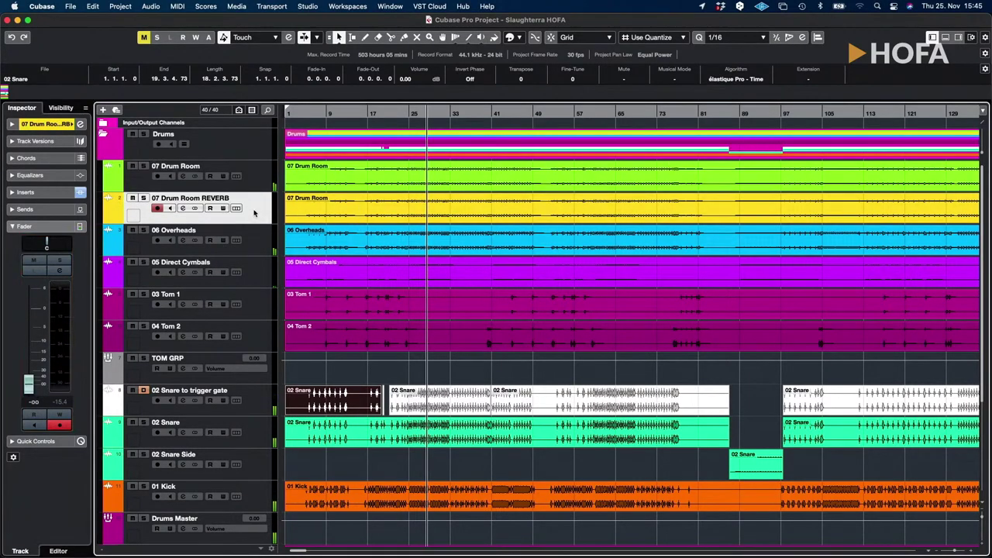
Solo 06 Overheads and insert bx_control V2 in its first insert slot.
click(147, 232)
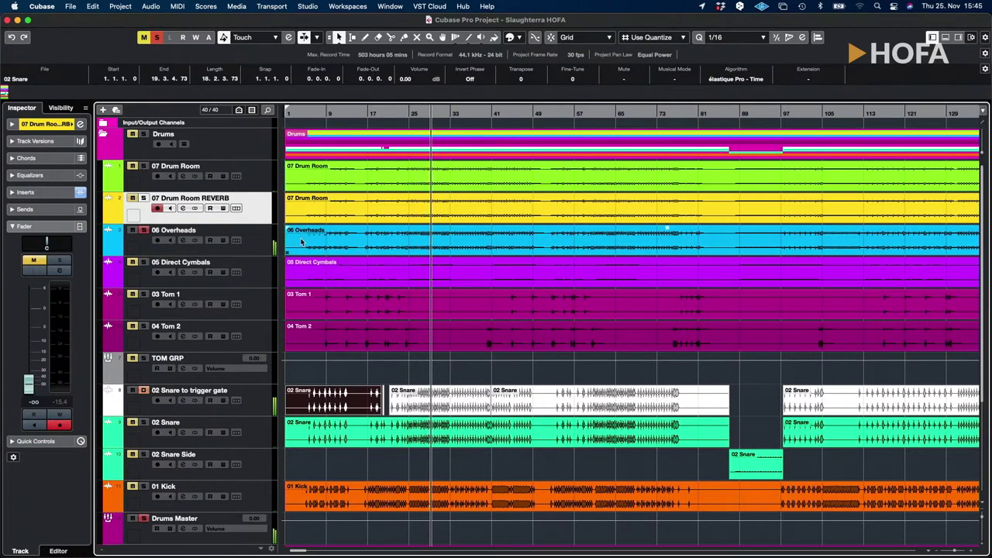
click(246, 247)
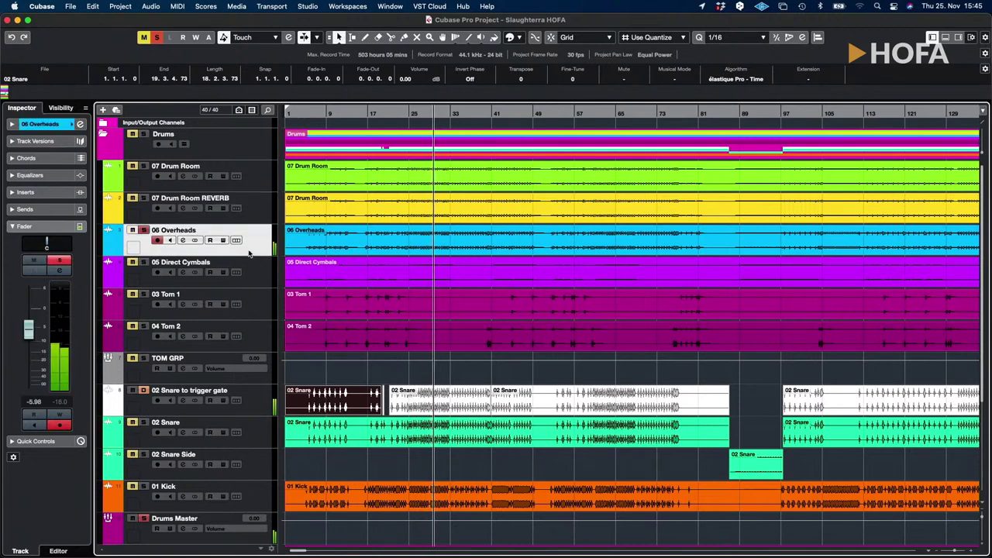
click(27, 193)
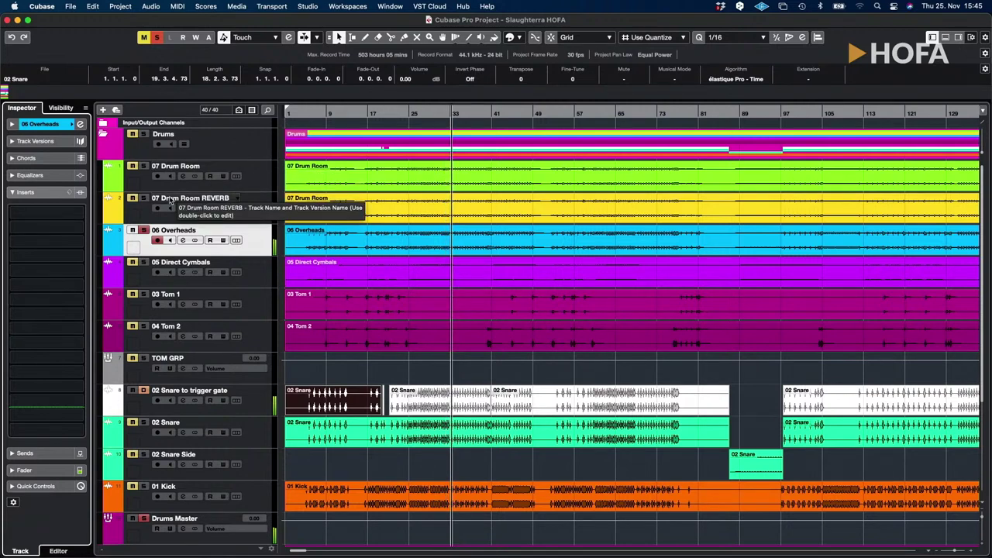
click(26, 213)
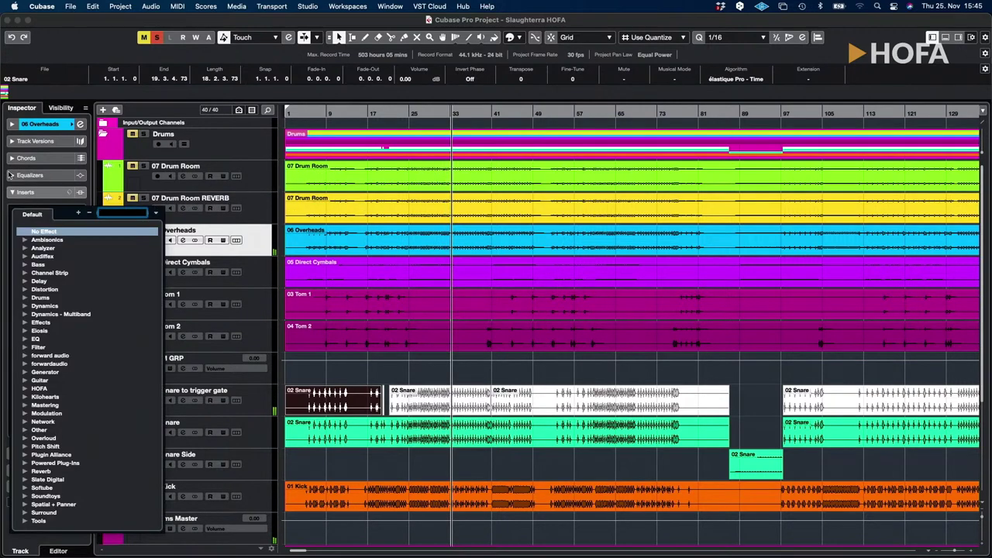
text(CONTROL)
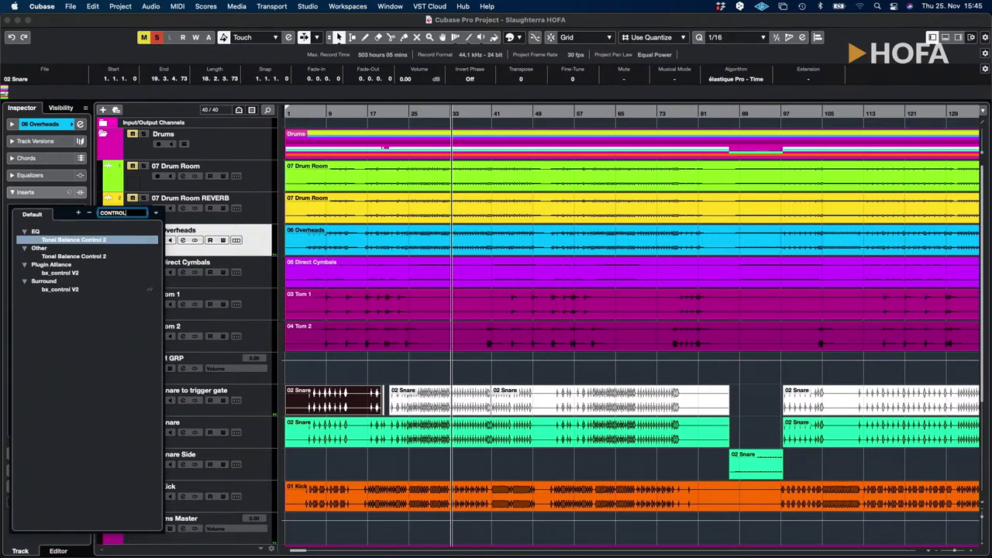
click(75, 276)
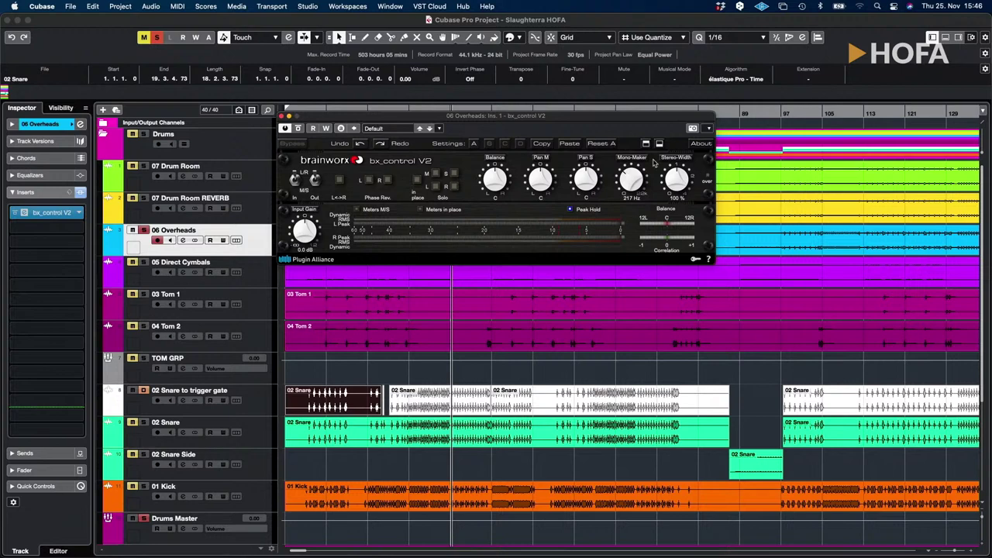
Narrow the overheads' stereo width to 82 % in bx_control V2 during playback, unsolo the track and close the plug-in.
drag(652, 123, 846, 109)
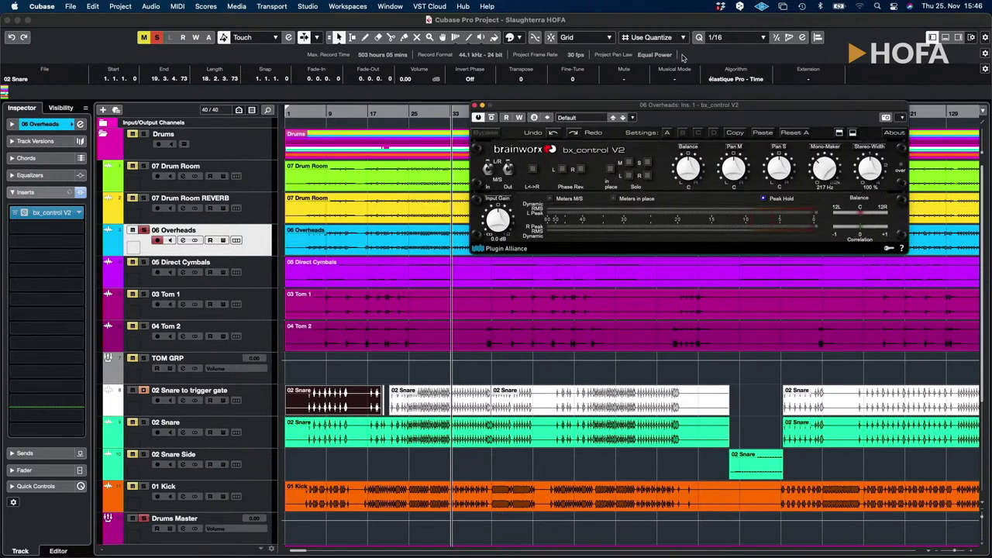
key(space)
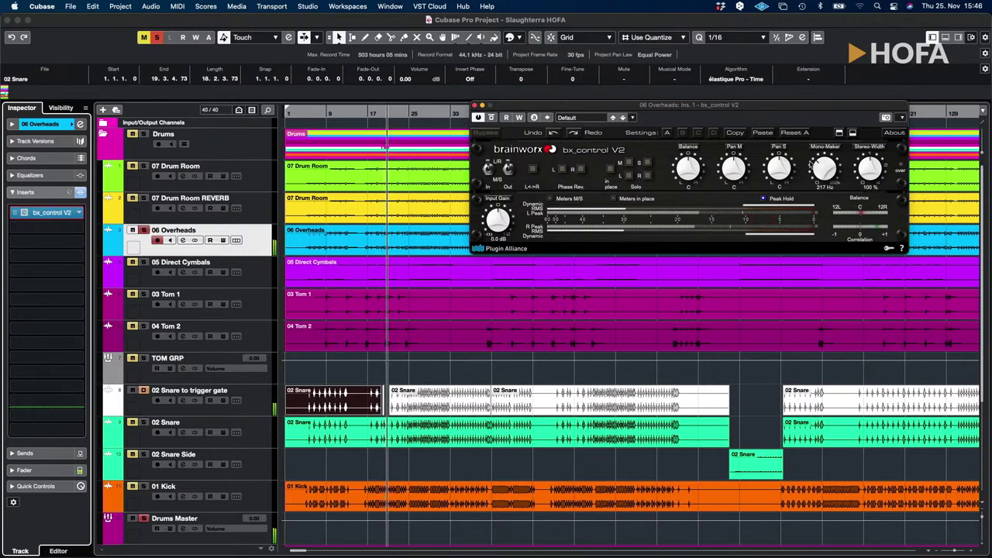
drag(865, 158, 865, 171)
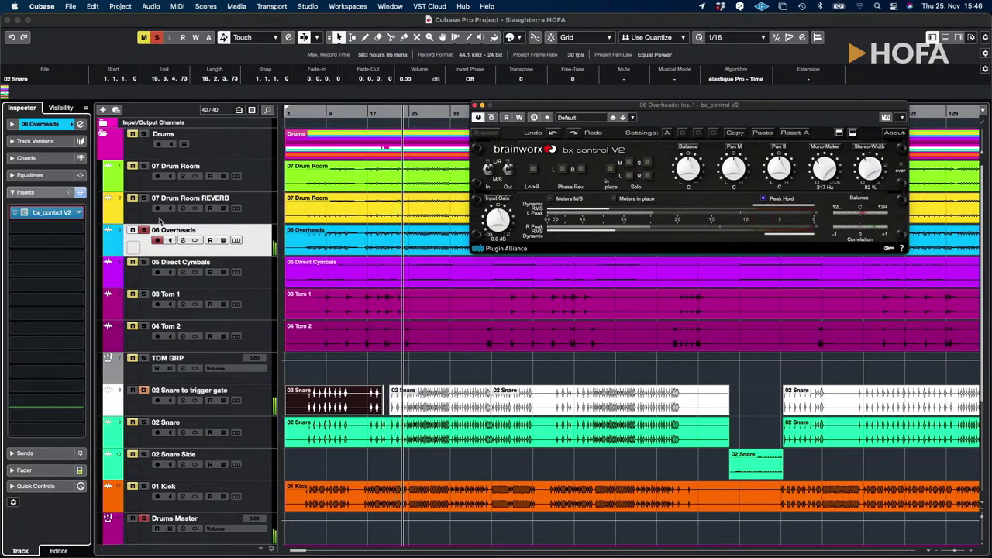
click(408, 178)
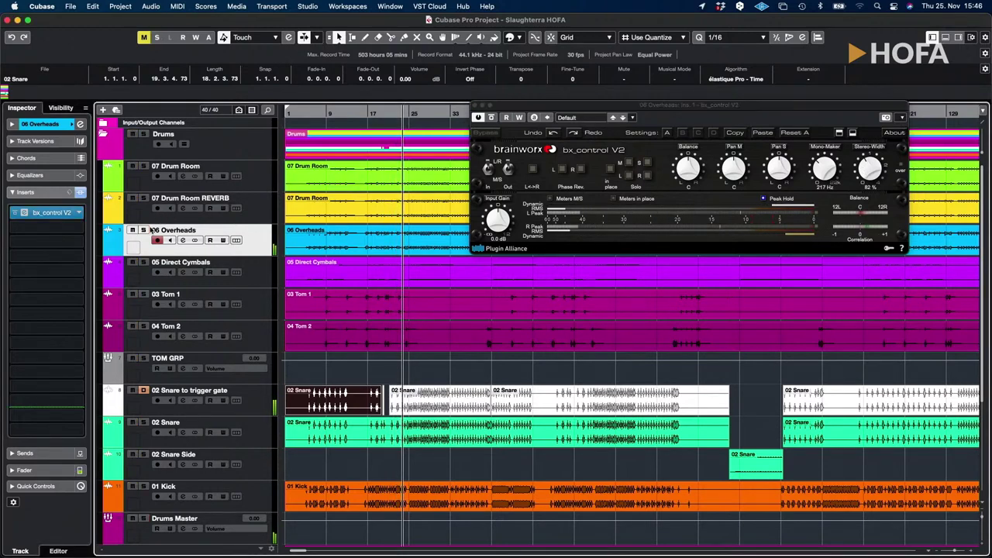
click(475, 105)
click(476, 105)
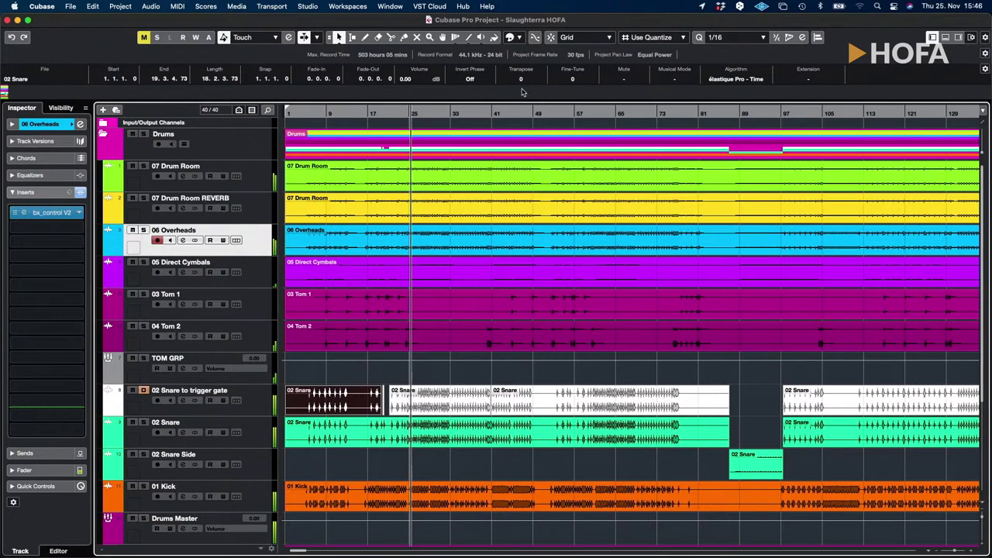
Solo 05 Direct Cymbals, set its fader to about -12.4 dB during playback, and unsolo it.
click(145, 262)
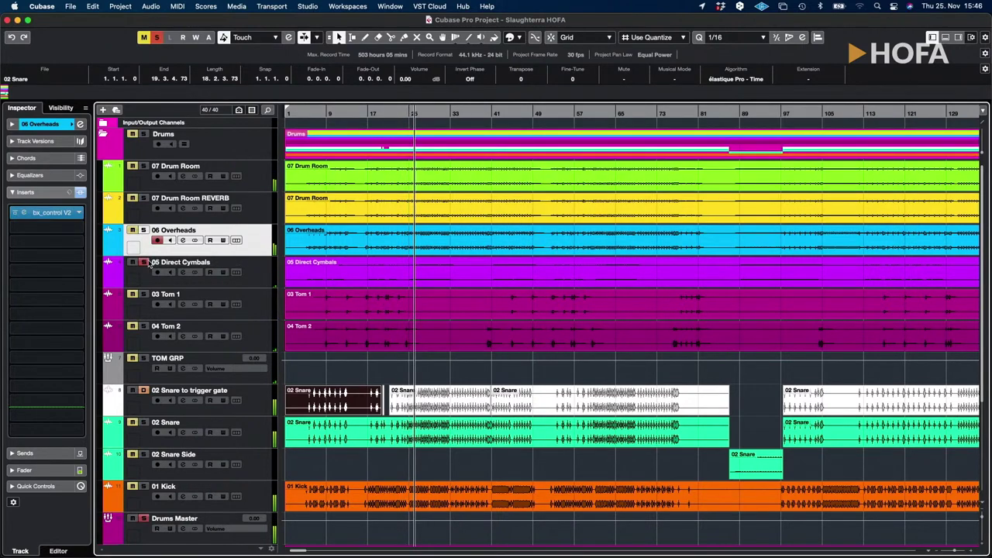
click(248, 284)
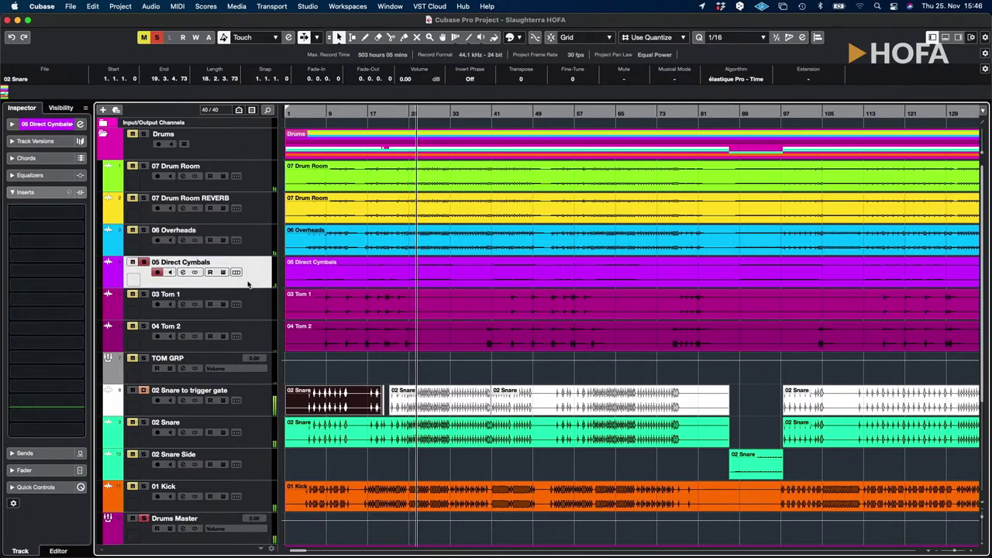
click(517, 273)
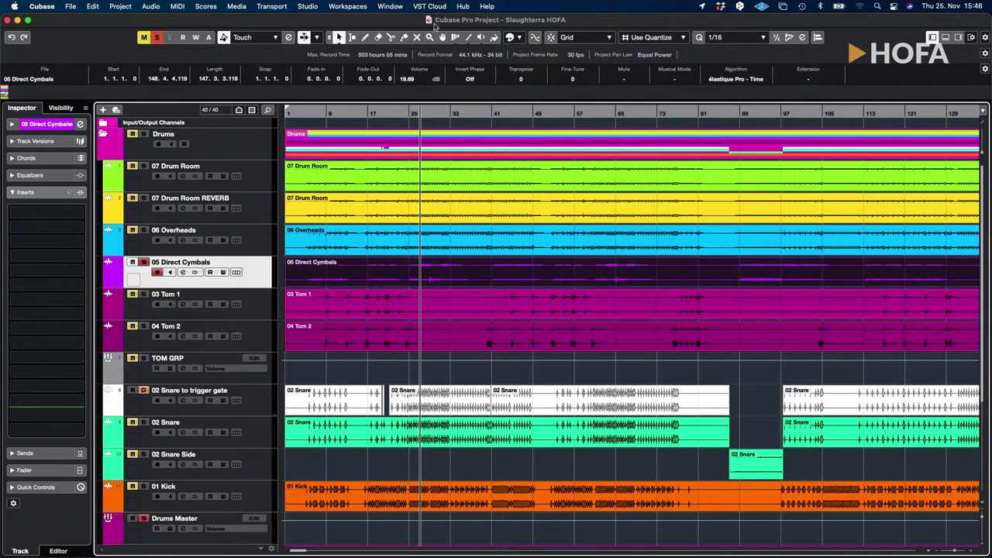
click(52, 470)
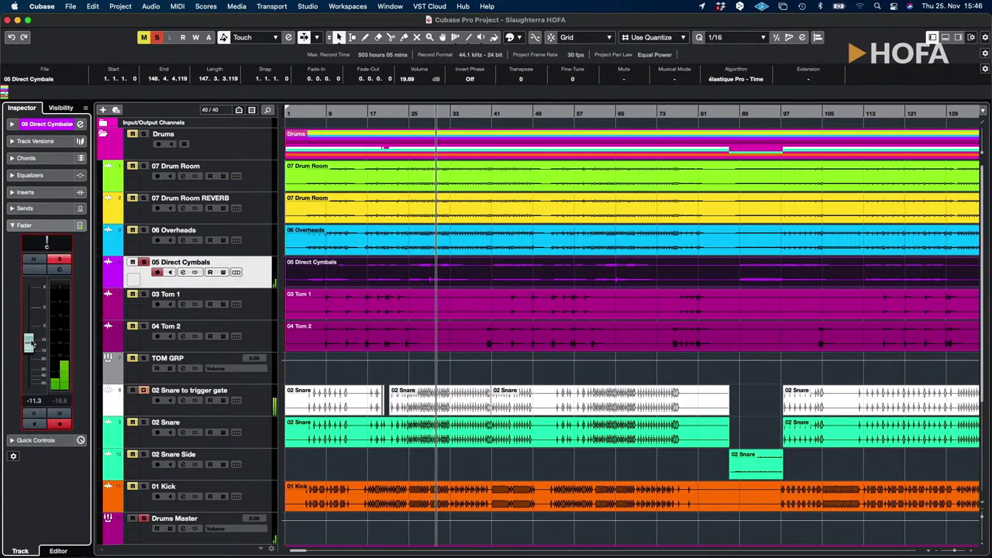
click(143, 264)
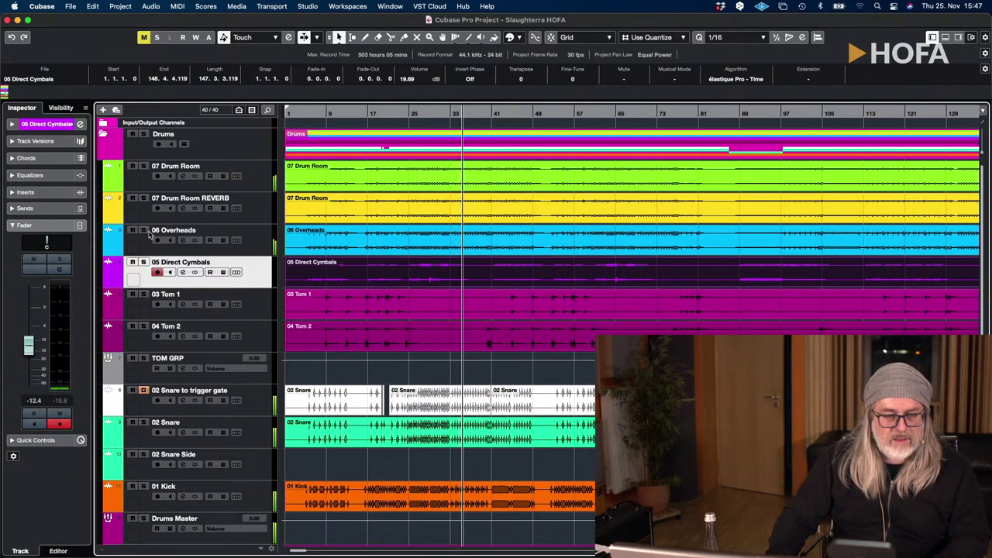
Insert SSL Native Channel Strip 2 in the second insert slot of 06 Overheads.
click(271, 246)
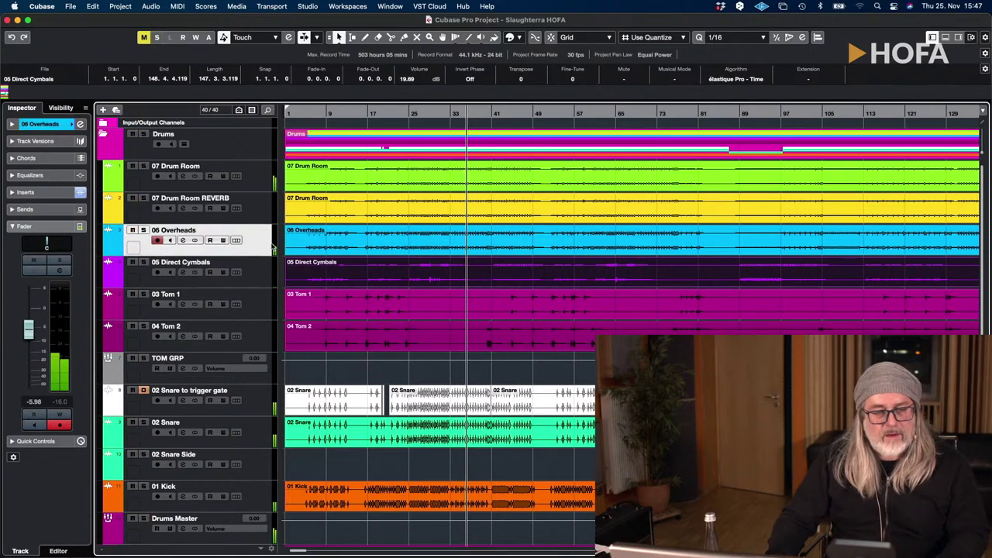
click(48, 192)
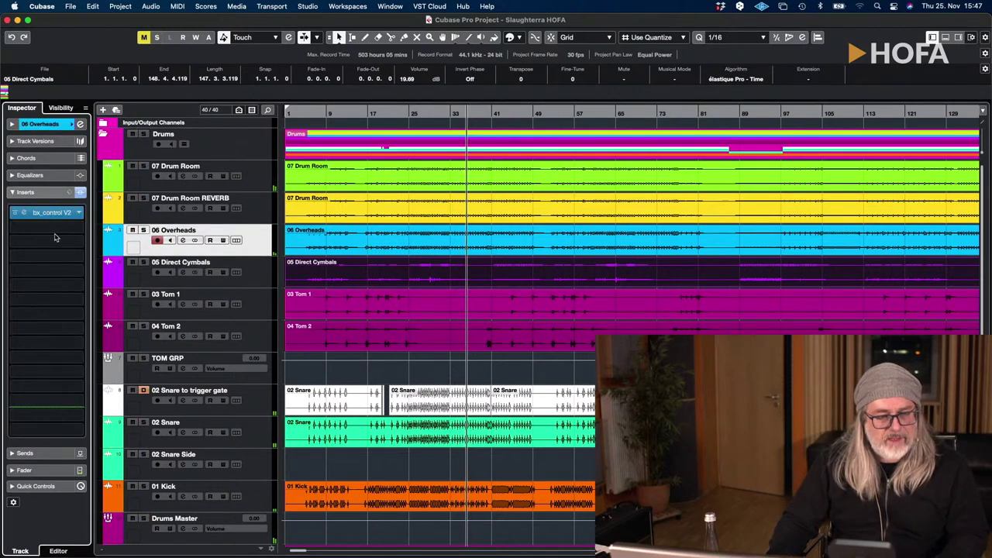
click(54, 223)
text(SSL)
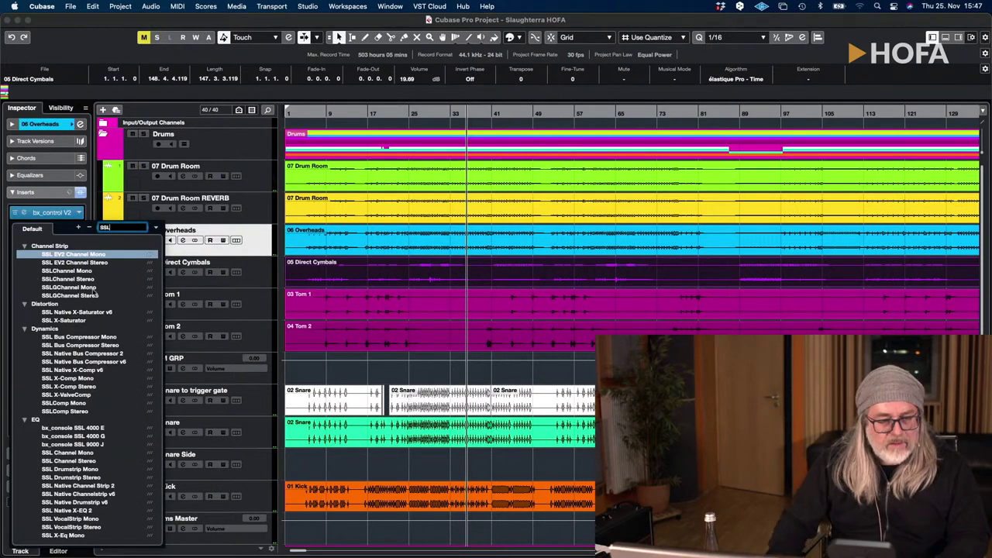
click(86, 355)
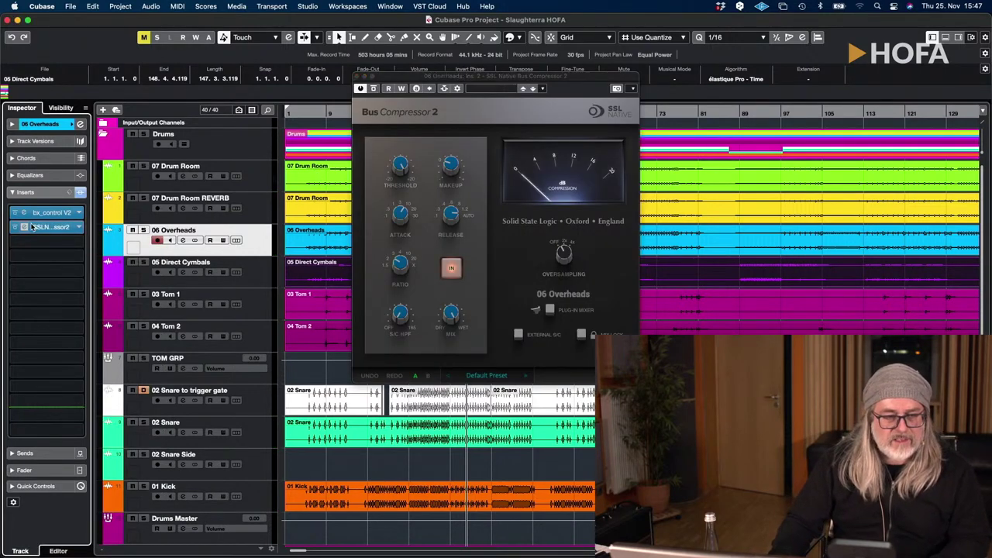
key(super+z)
click(45, 230)
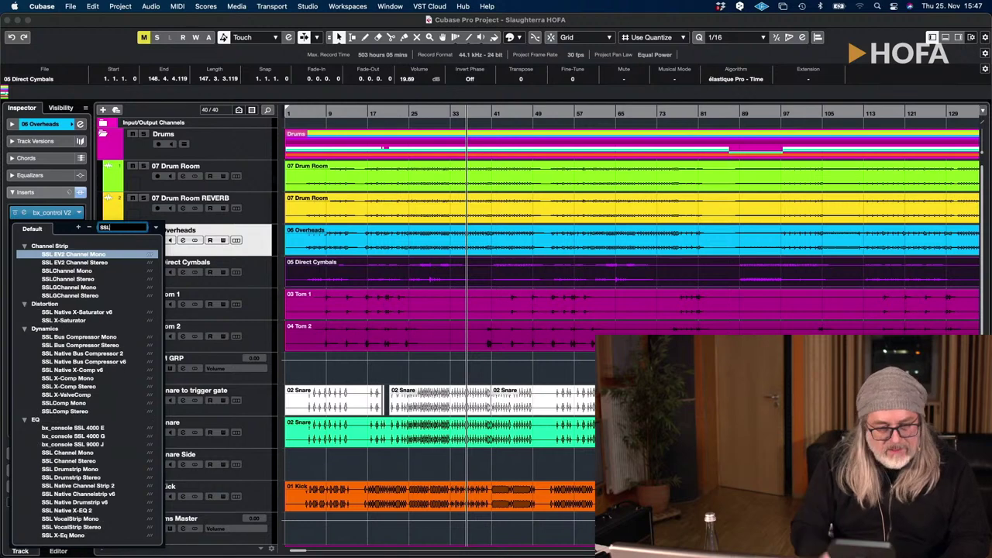
click(102, 486)
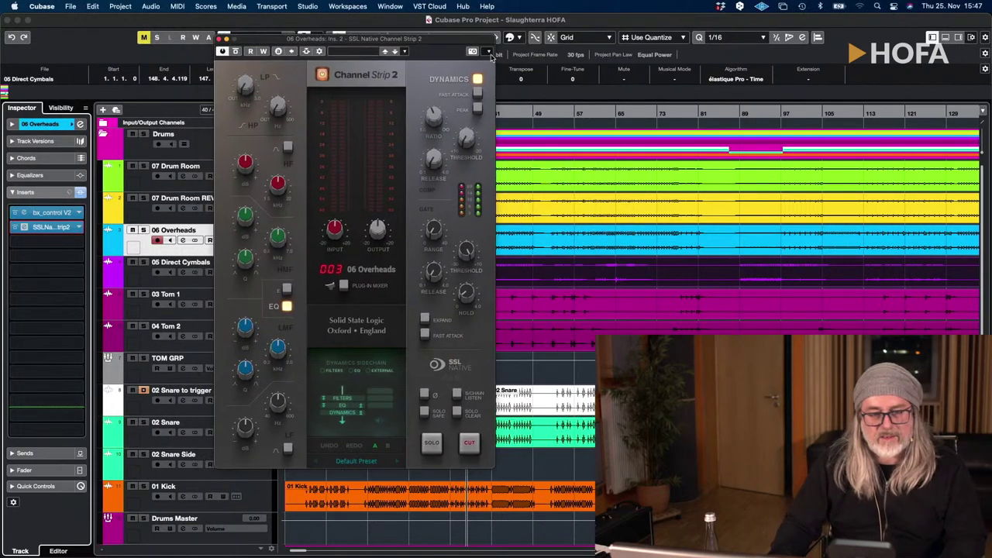
Compress the soloed overheads with fast attack and a threshold of about -7.8 dB, trimming the output to about -3.3 dB while comparing with bypass.
drag(438, 37, 756, 79)
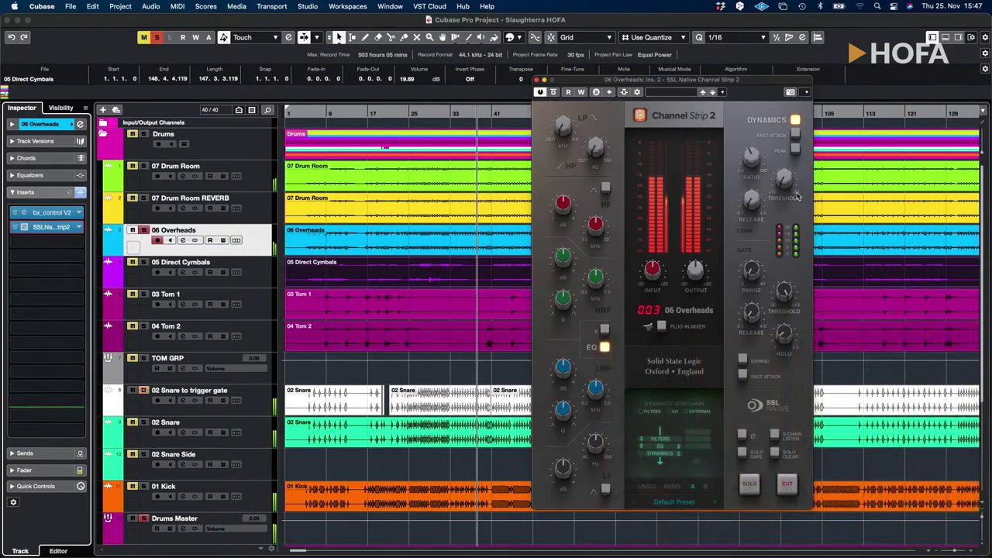
click(796, 137)
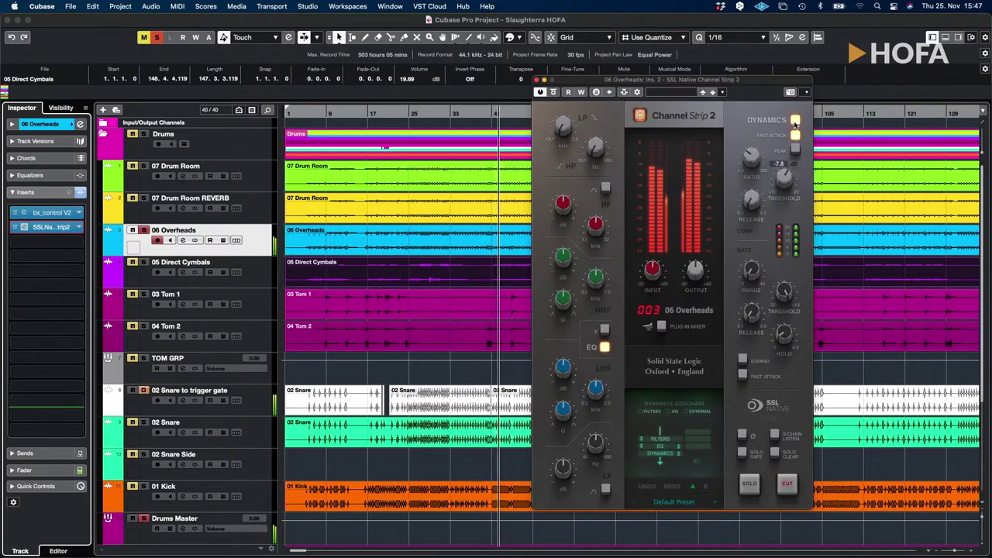
click(641, 117)
click(641, 116)
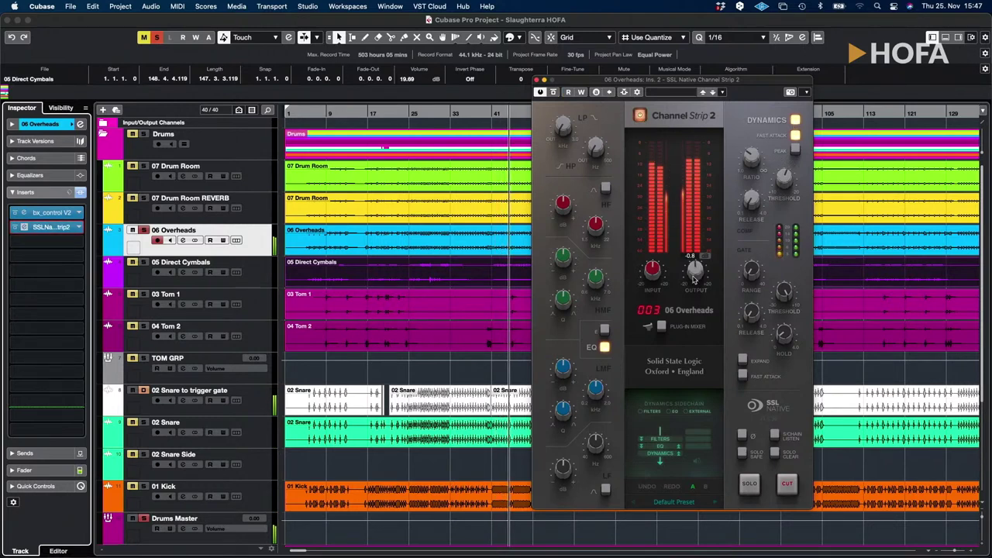
click(640, 116)
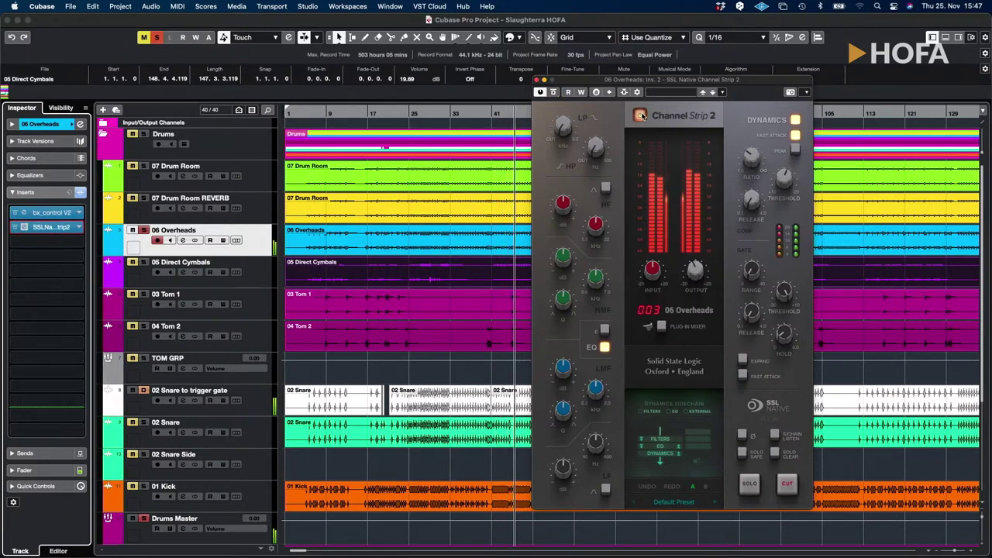
click(640, 116)
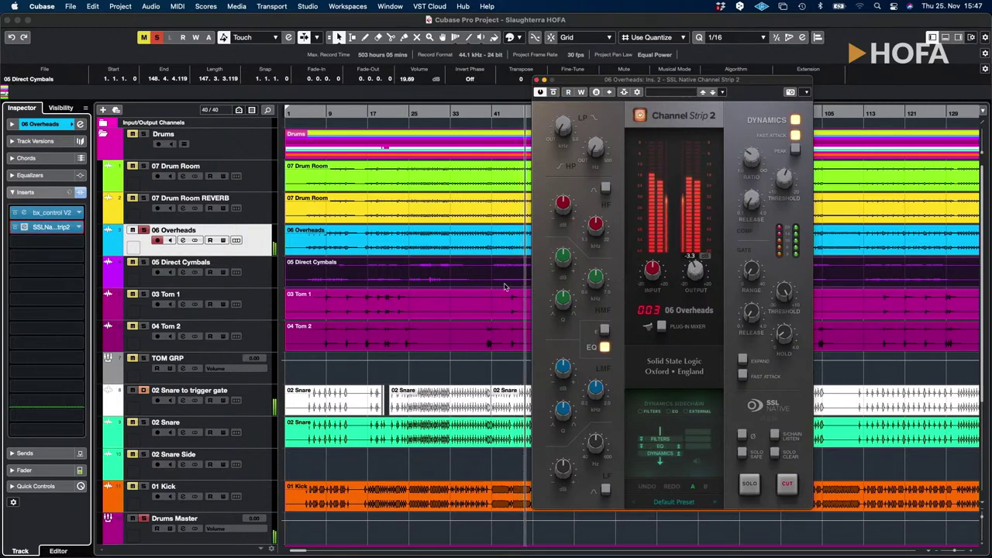
Resume playback and unsolo 06 Overheads to hear it with the other tracks.
drag(721, 90, 662, 89)
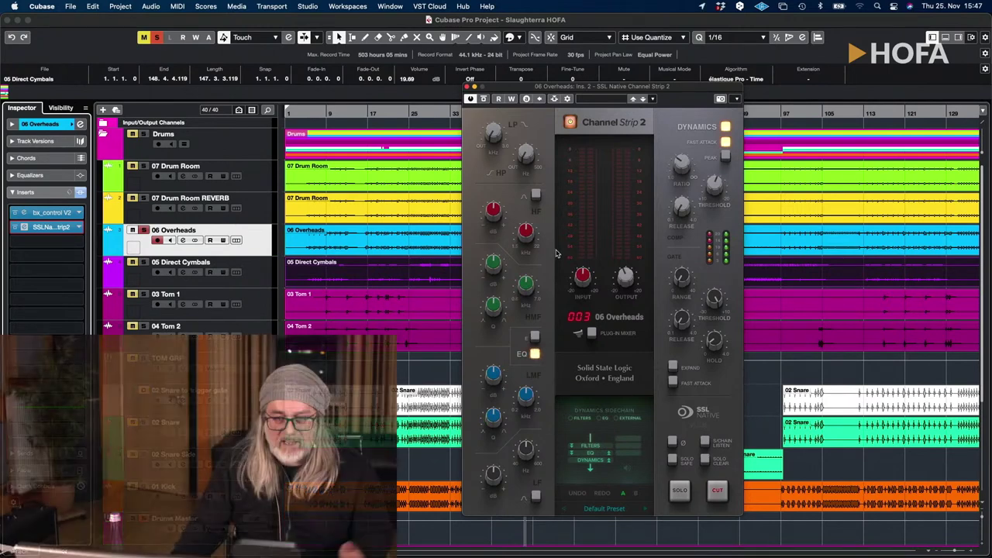
key(space)
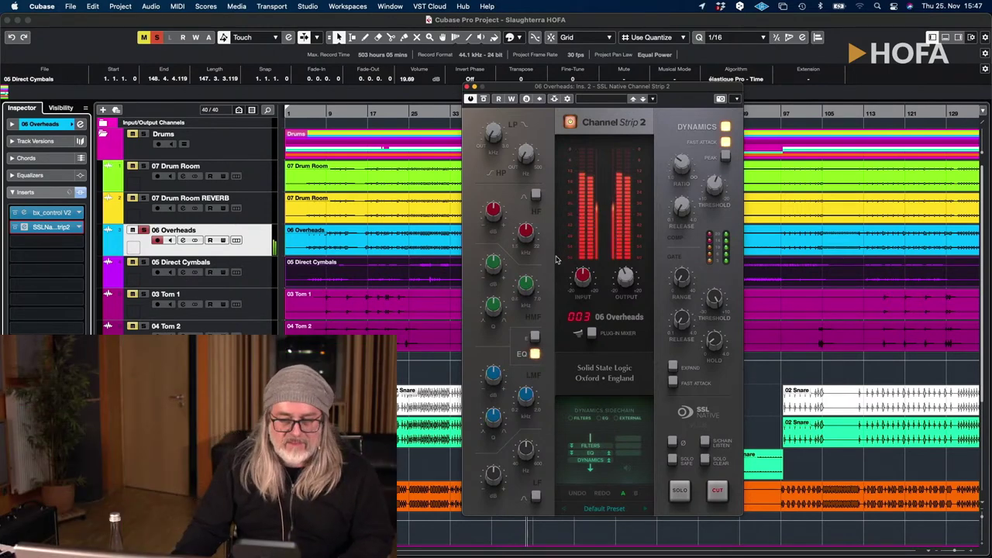
click(144, 230)
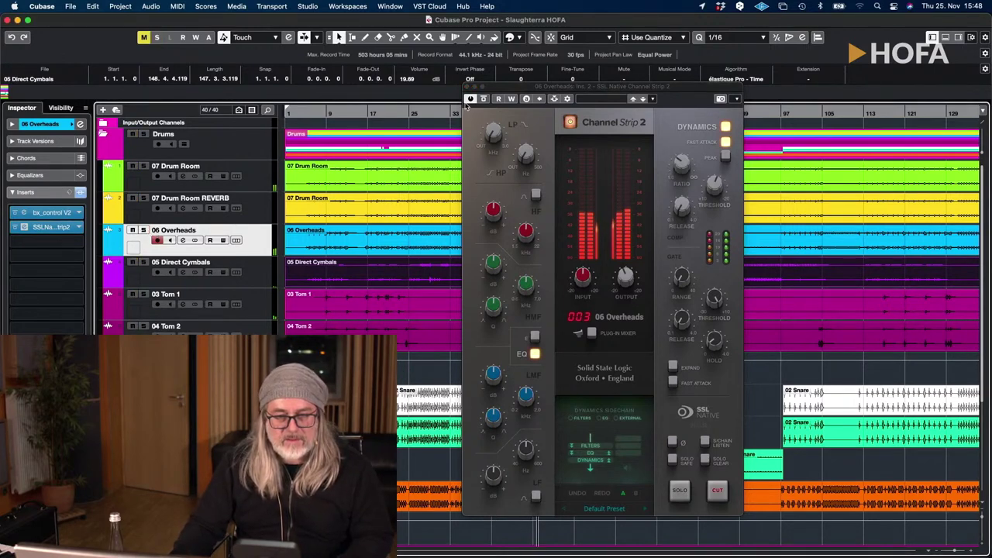
Replay the drums from about bar 26, close the overheads' channel strip, and adjust the 05 Direct Cymbals fader slightly.
click(418, 113)
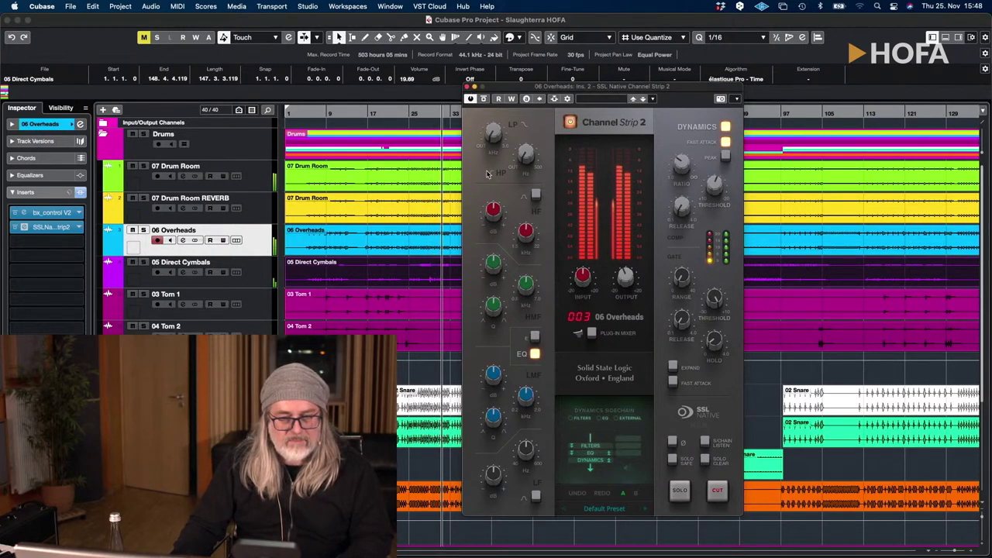
click(467, 87)
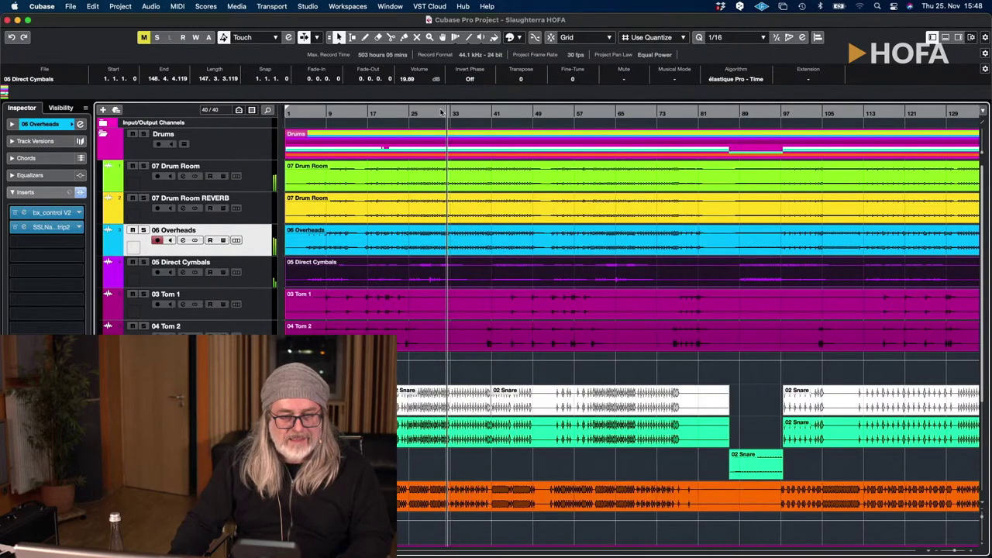
click(250, 280)
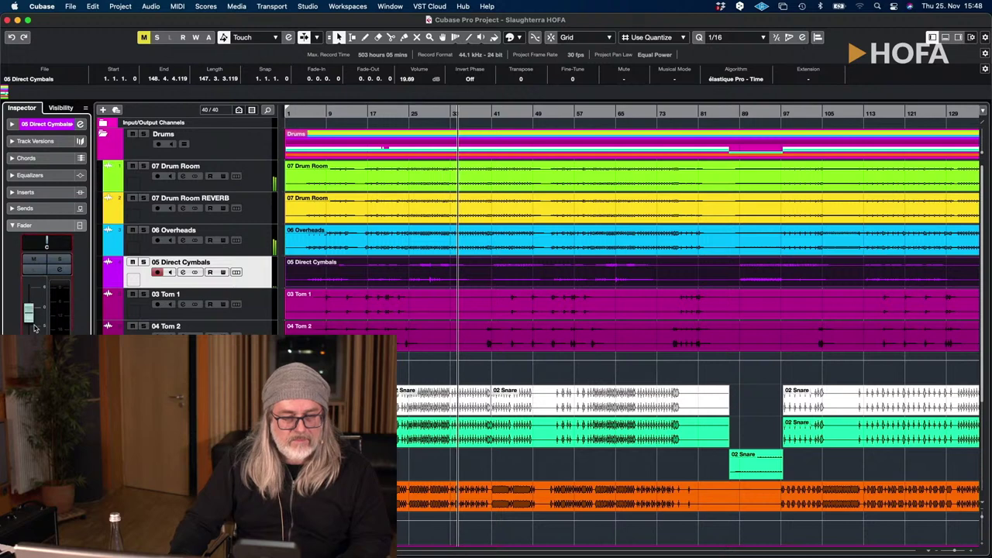
drag(35, 314, 35, 325)
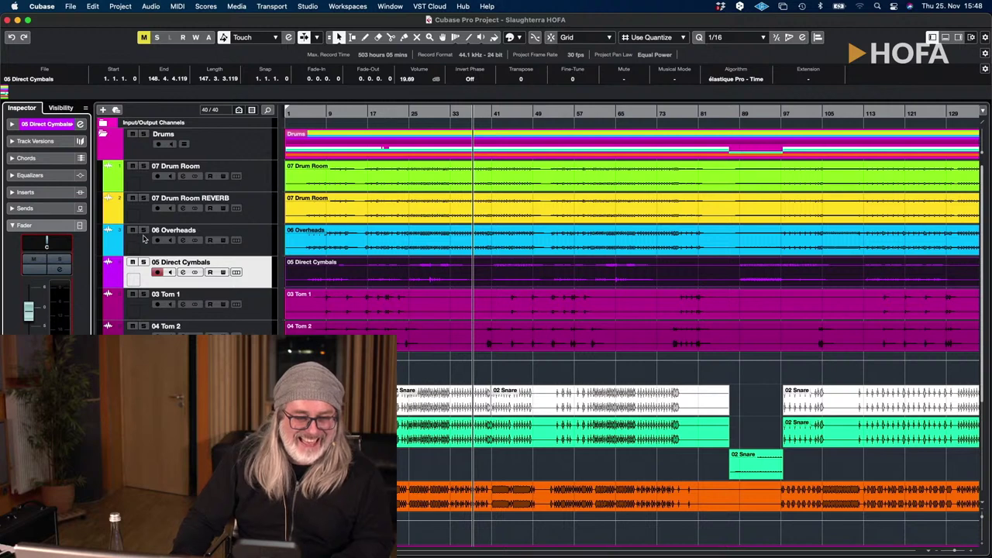
Audition 05 Direct Cymbals in solo from about bar 28 and return to the full drum mix.
click(157, 272)
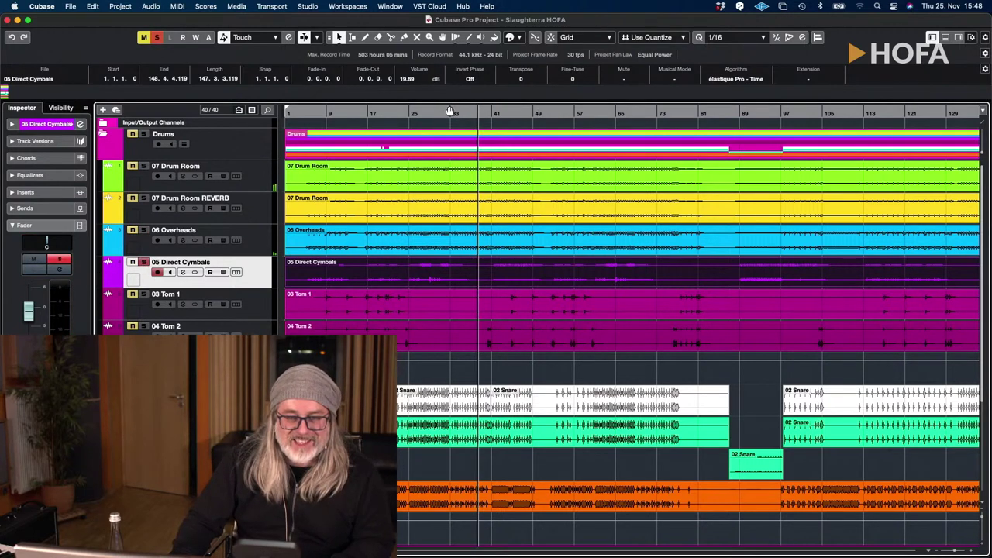
drag(450, 113, 431, 113)
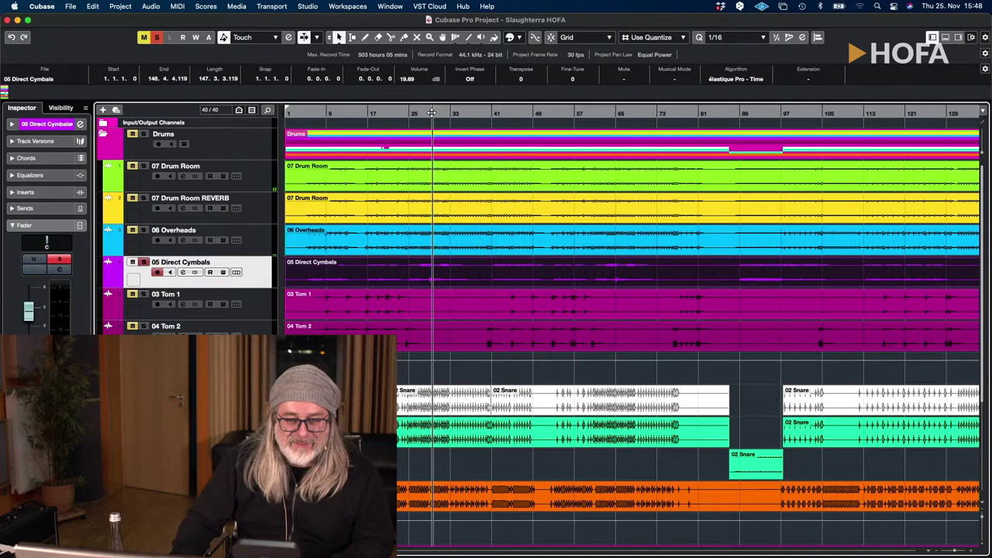
click(144, 263)
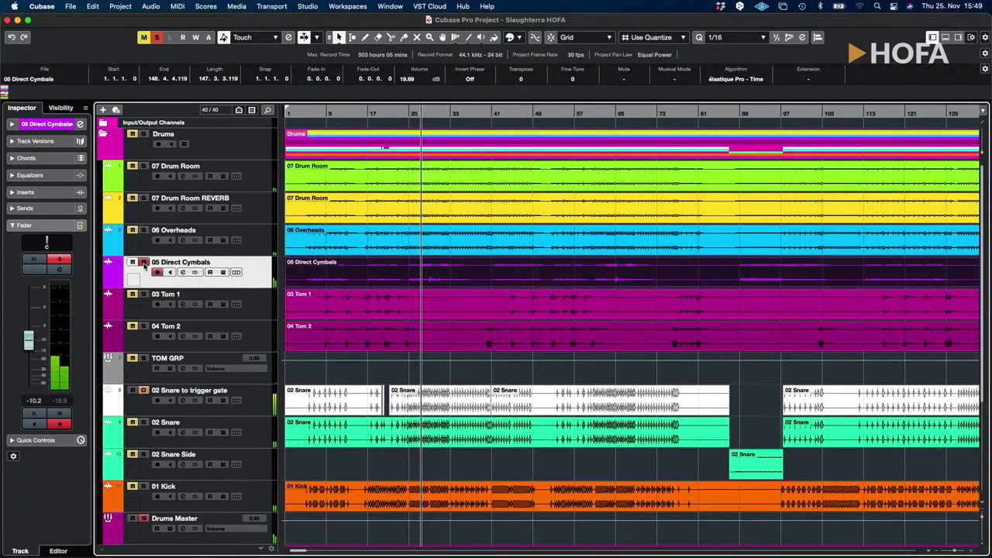
Pull the 05 Direct Cymbals fader fully down during playback and bring it back up to about -20.1 dB.
drag(28, 339, 43, 415)
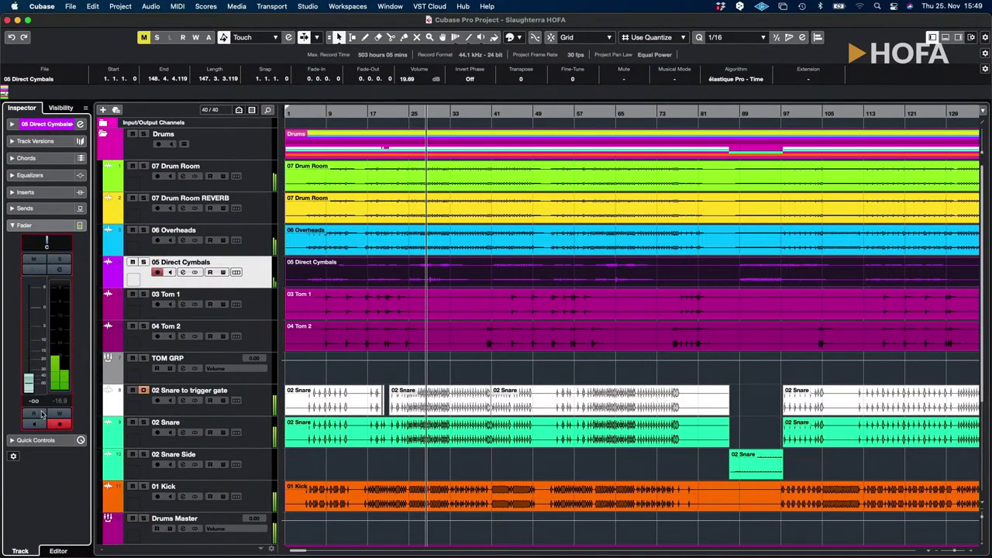
drag(45, 370, 50, 341)
drag(53, 402, 53, 371)
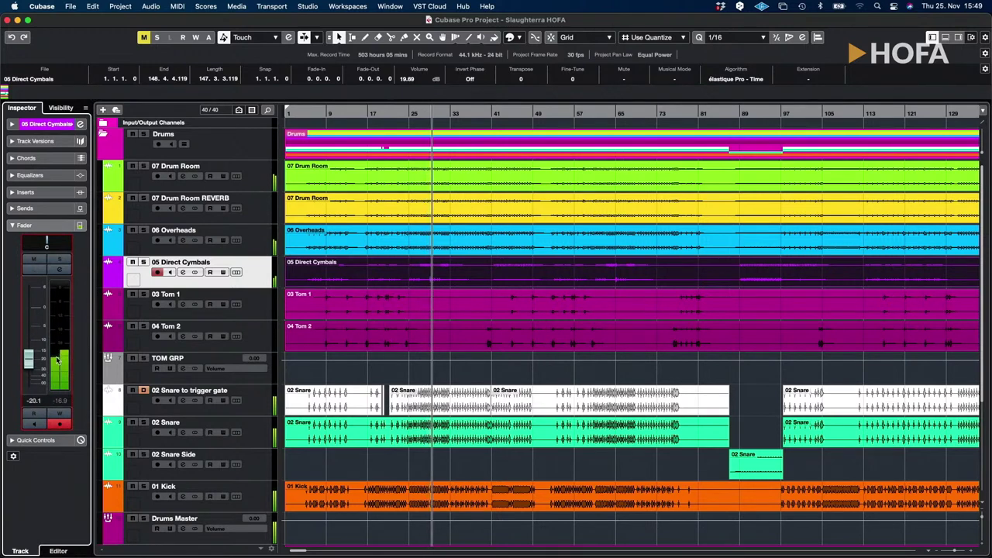